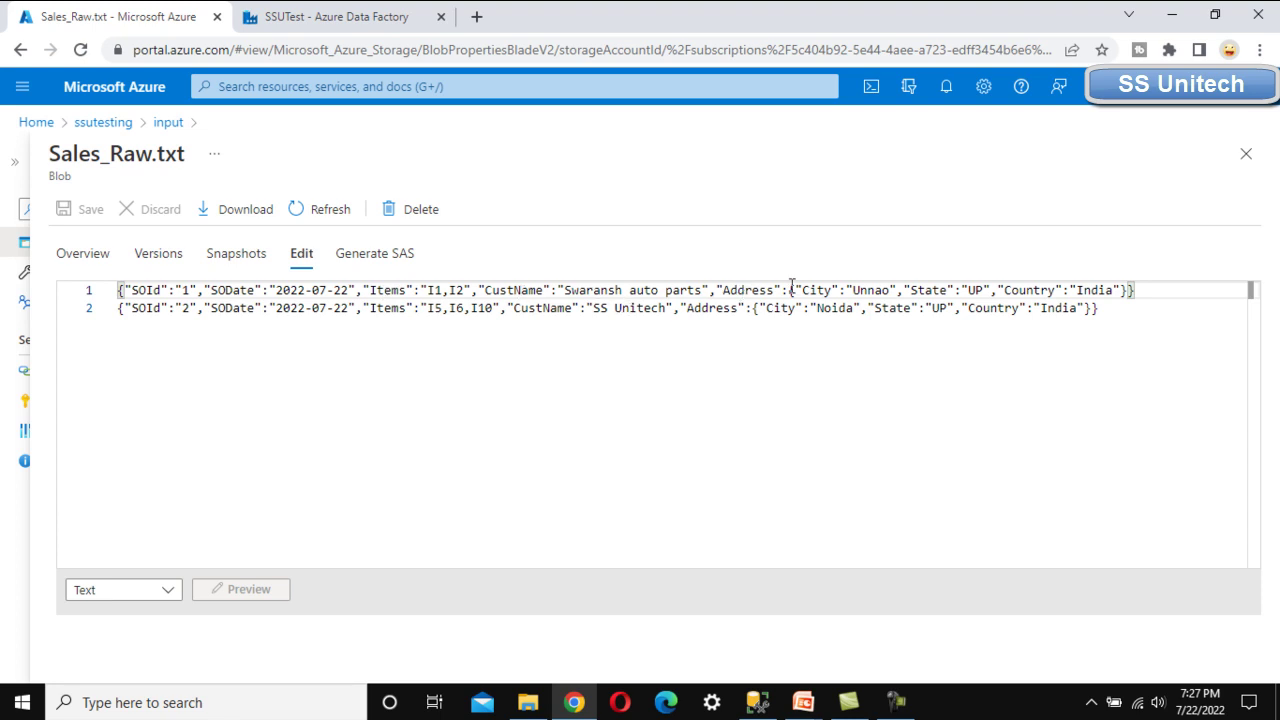
- Examine the nested Address object with City, State and Country in the first record of Sales_Raw.txt
drag(789, 289, 1124, 287)
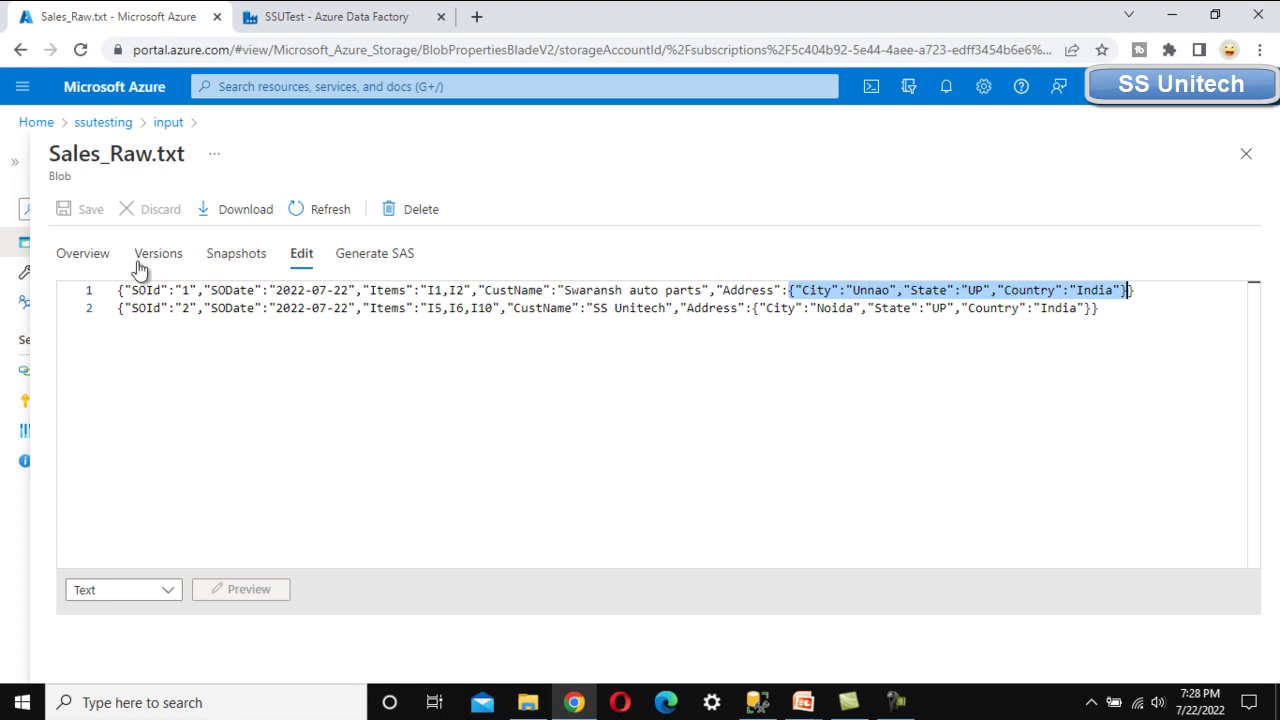
click(888, 387)
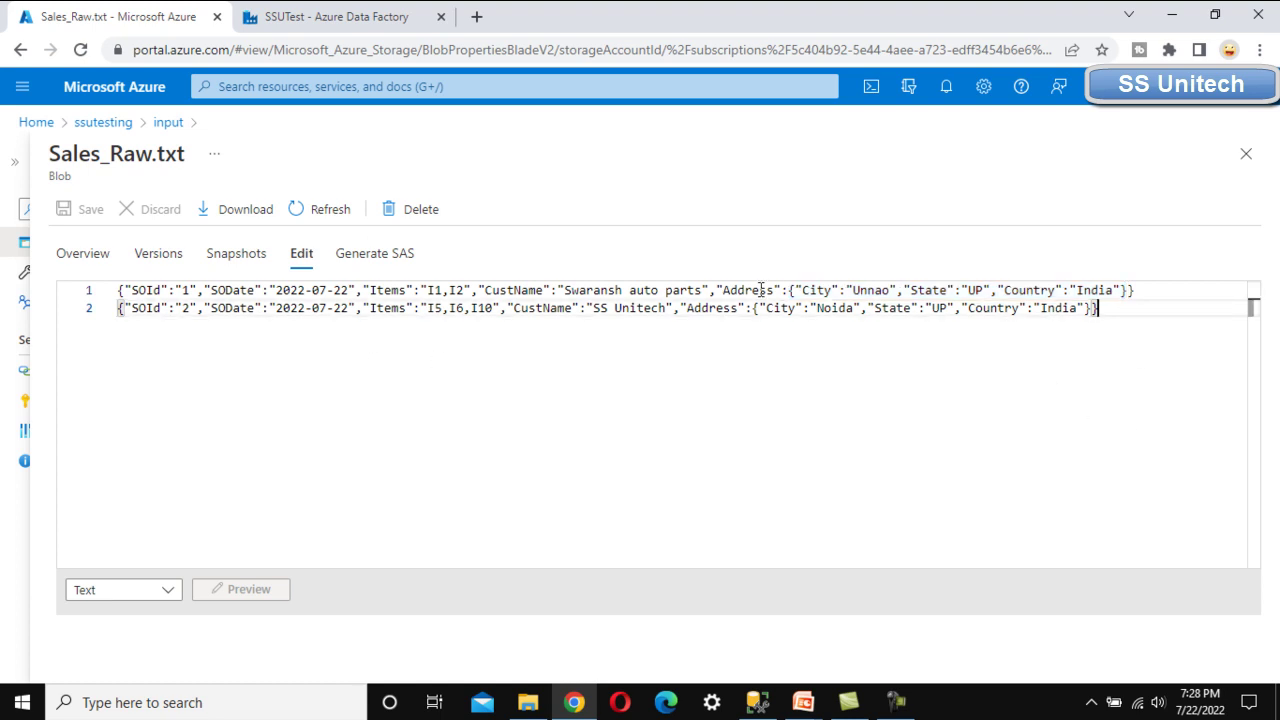
drag(715, 290, 1155, 287)
click(977, 382)
- Switch to Azure Data Factory and create a new data flow named df_st
click(298, 14)
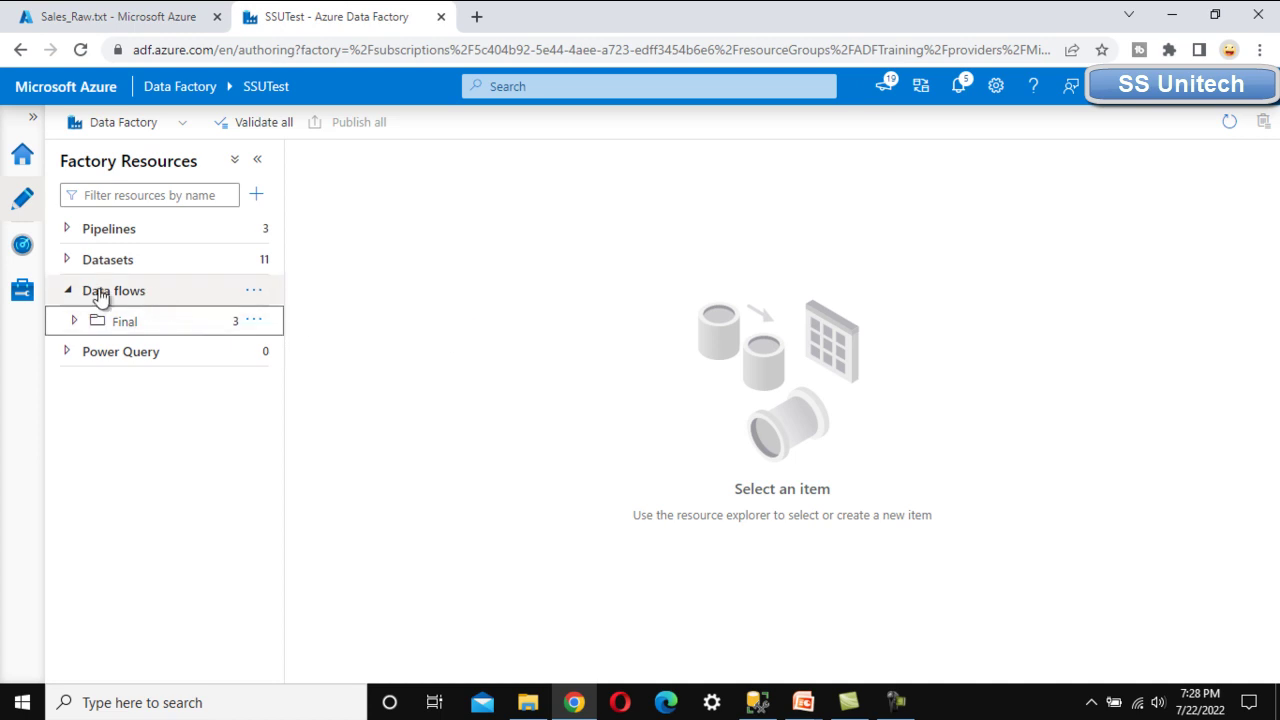
click(258, 291)
click(308, 325)
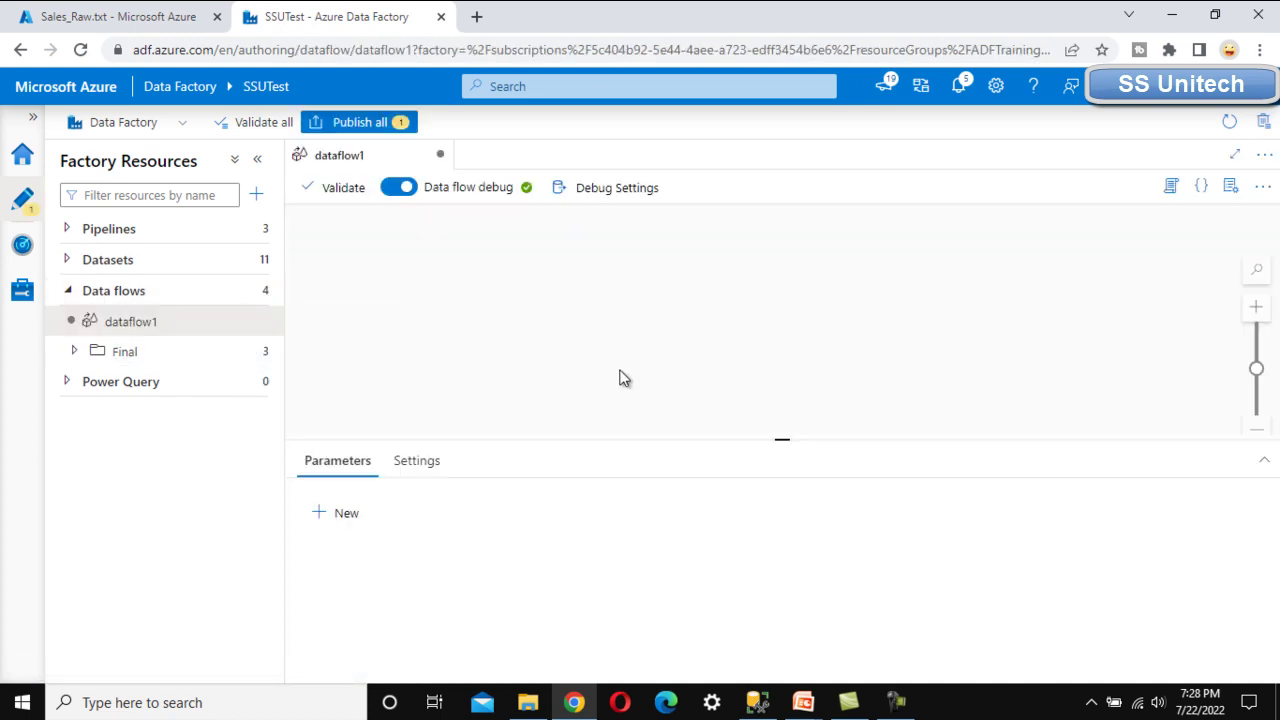
double_click(1109, 320)
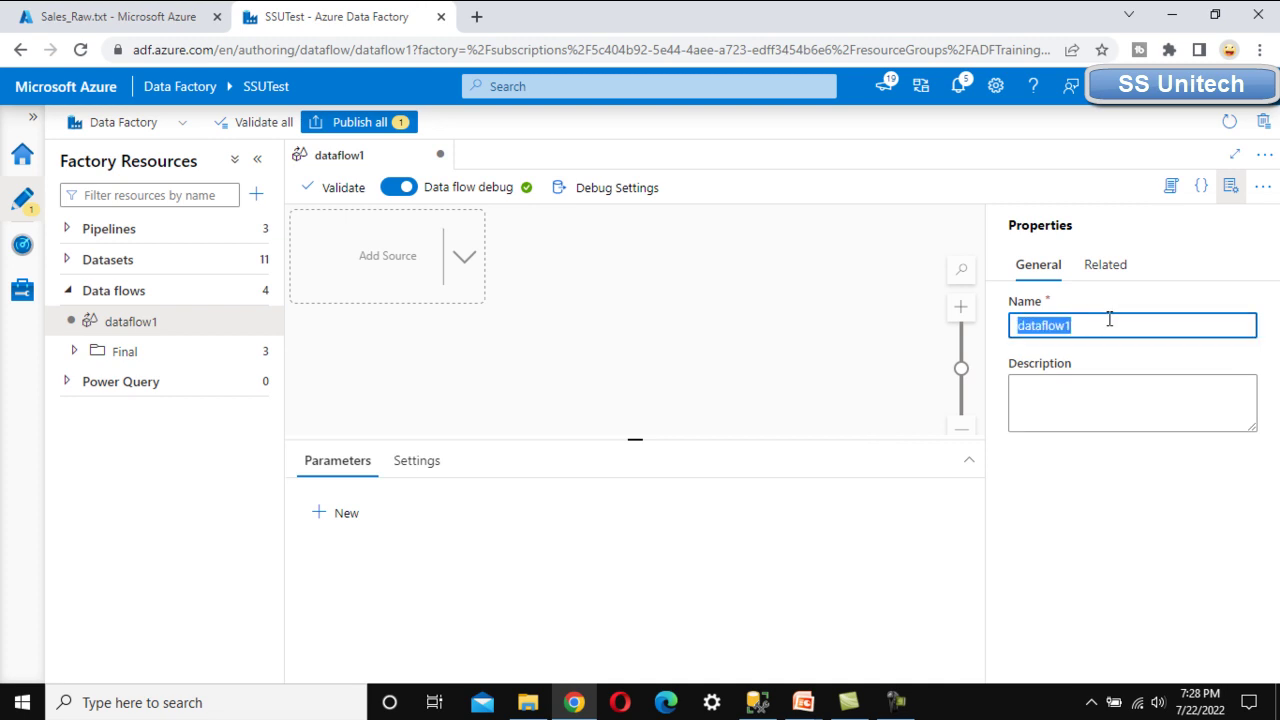
text(df)
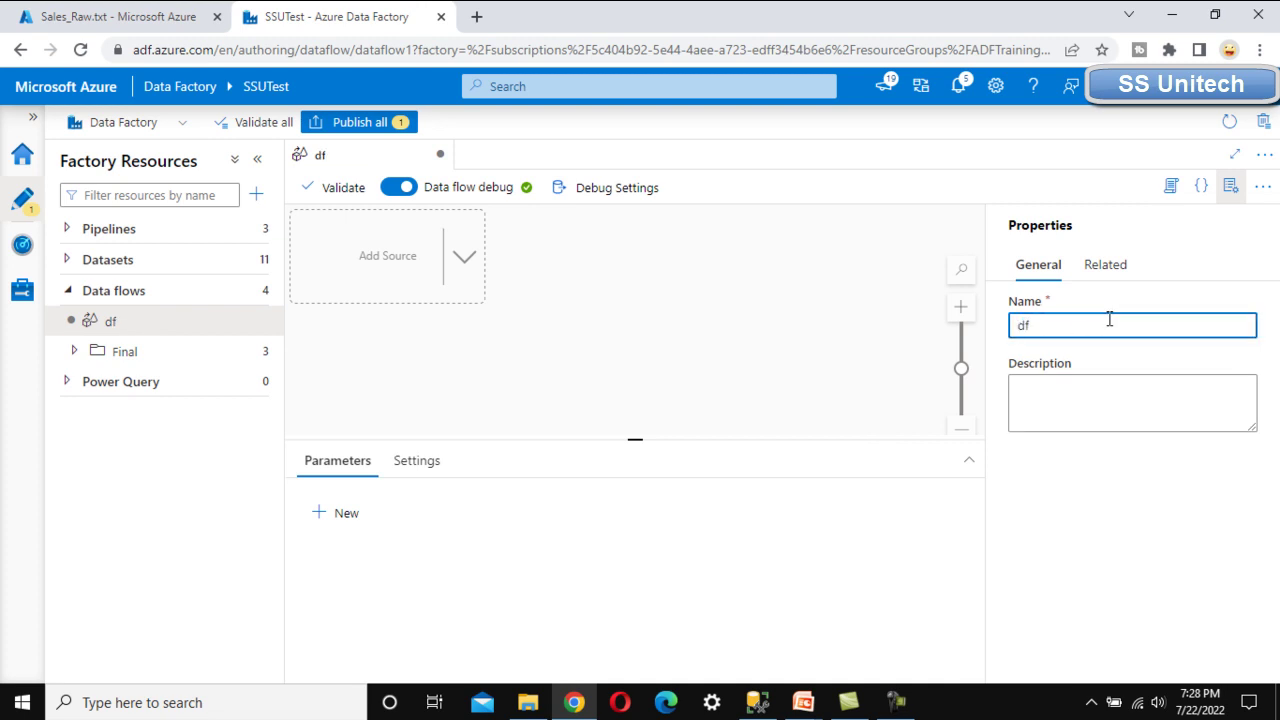
text(_st)
click(1229, 187)
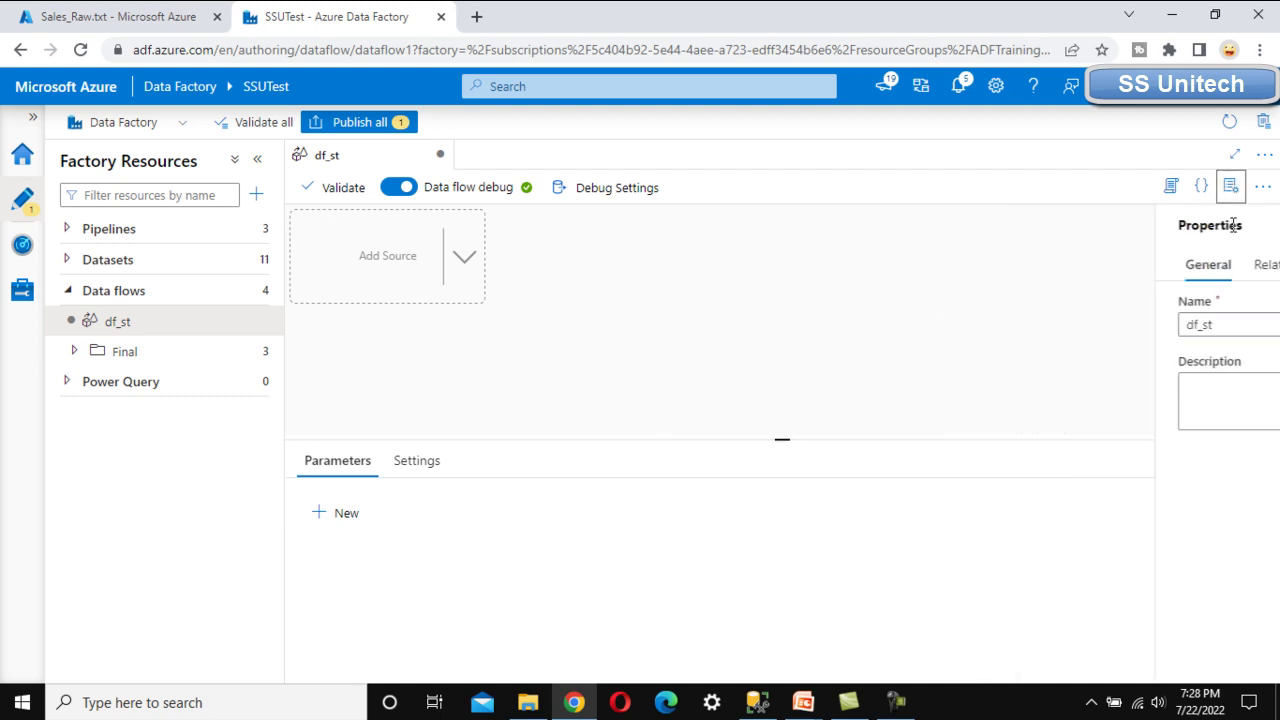
- Add a source to the data flow and set its dataset to ds_Sales_raw
click(383, 262)
drag(785, 379, 777, 323)
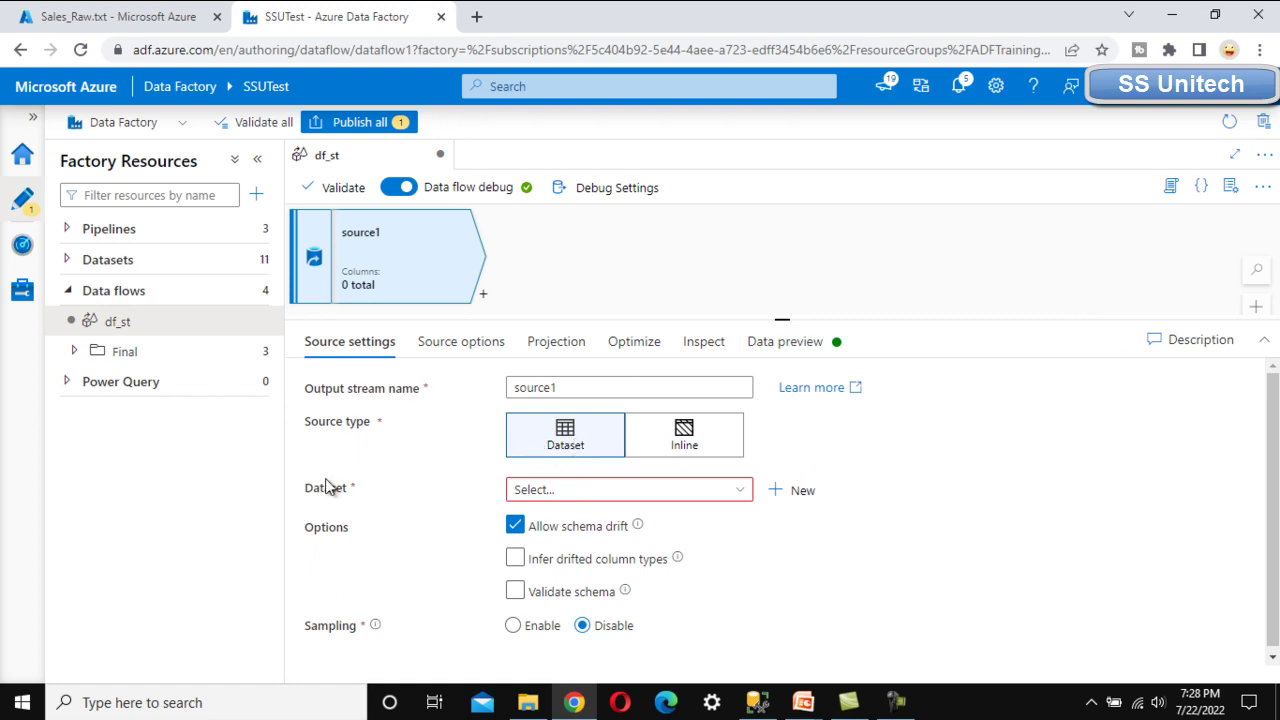
click(642, 491)
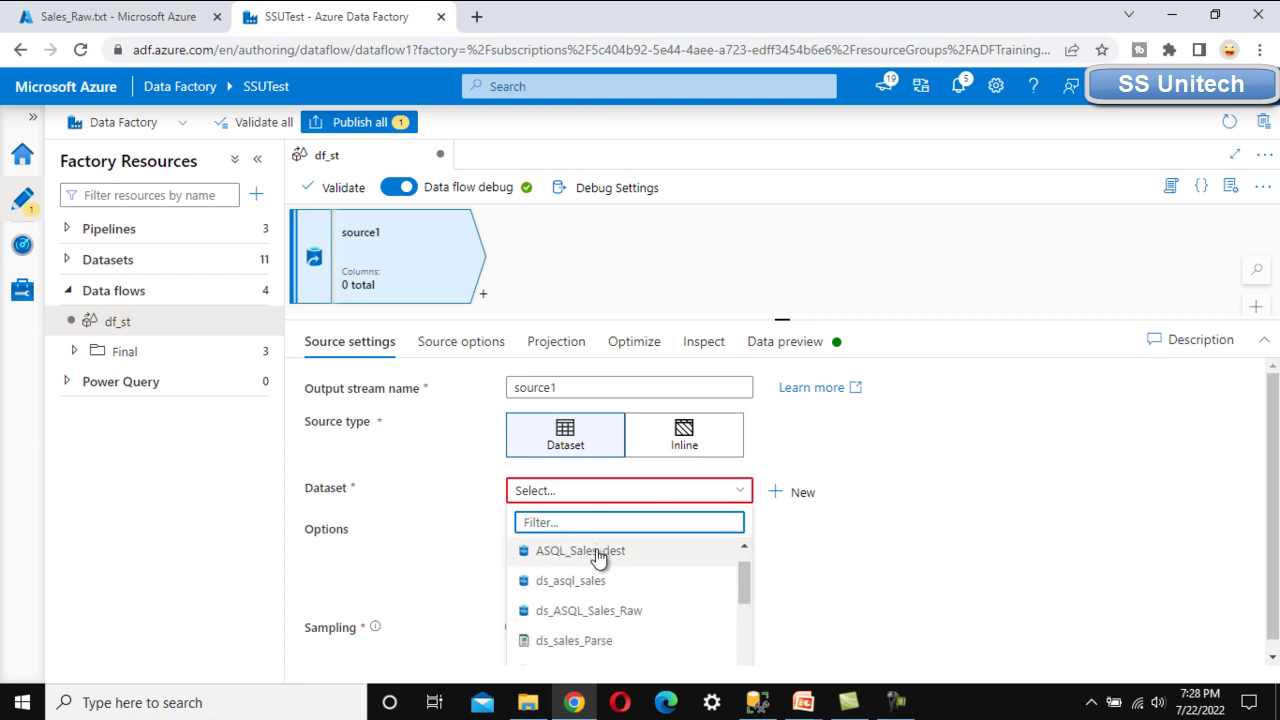
scroll(582, 600, down, 1)
click(583, 645)
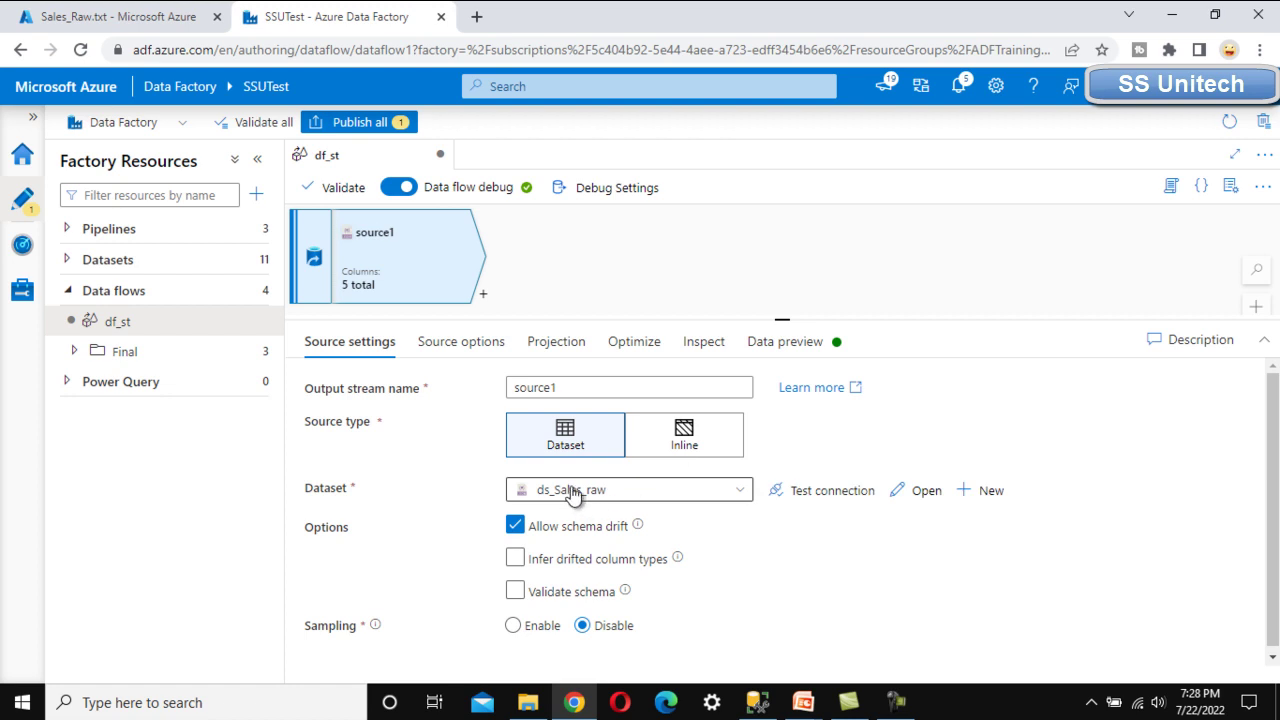
- Review the connection of the ds_Sales_raw dataset against the Sales_Raw.txt blob and return to the data flow
click(918, 492)
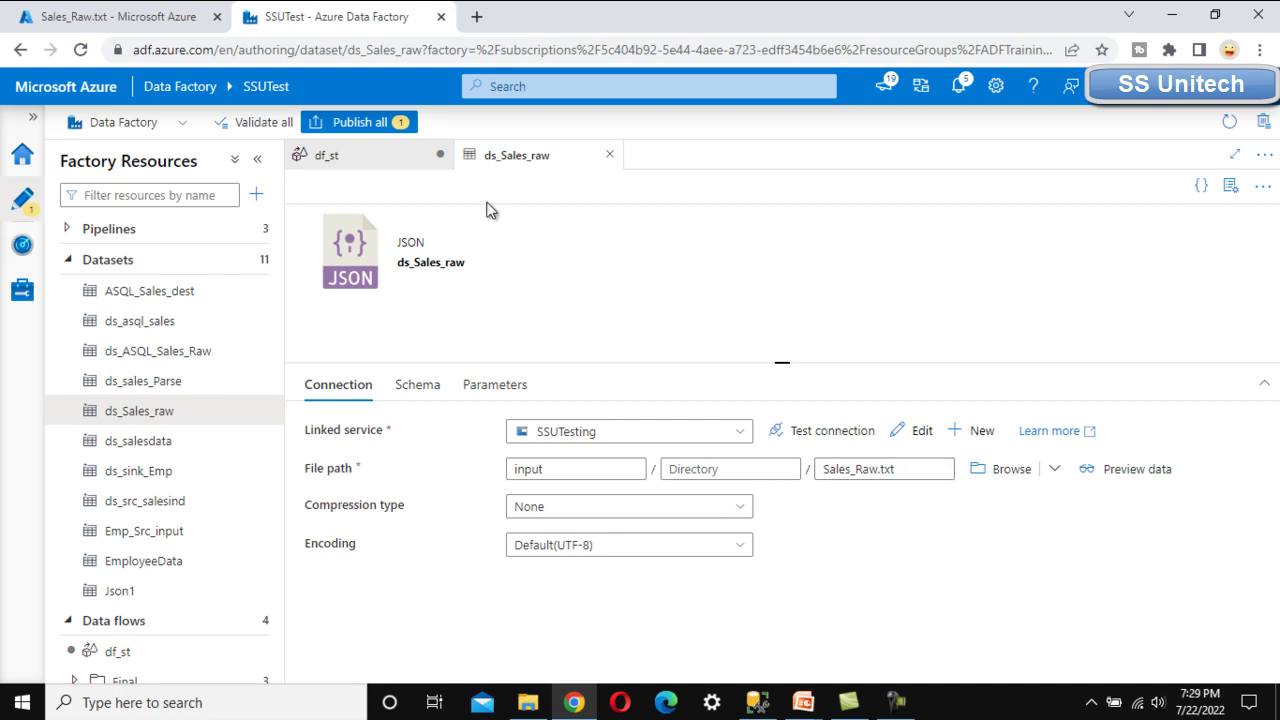
click(150, 17)
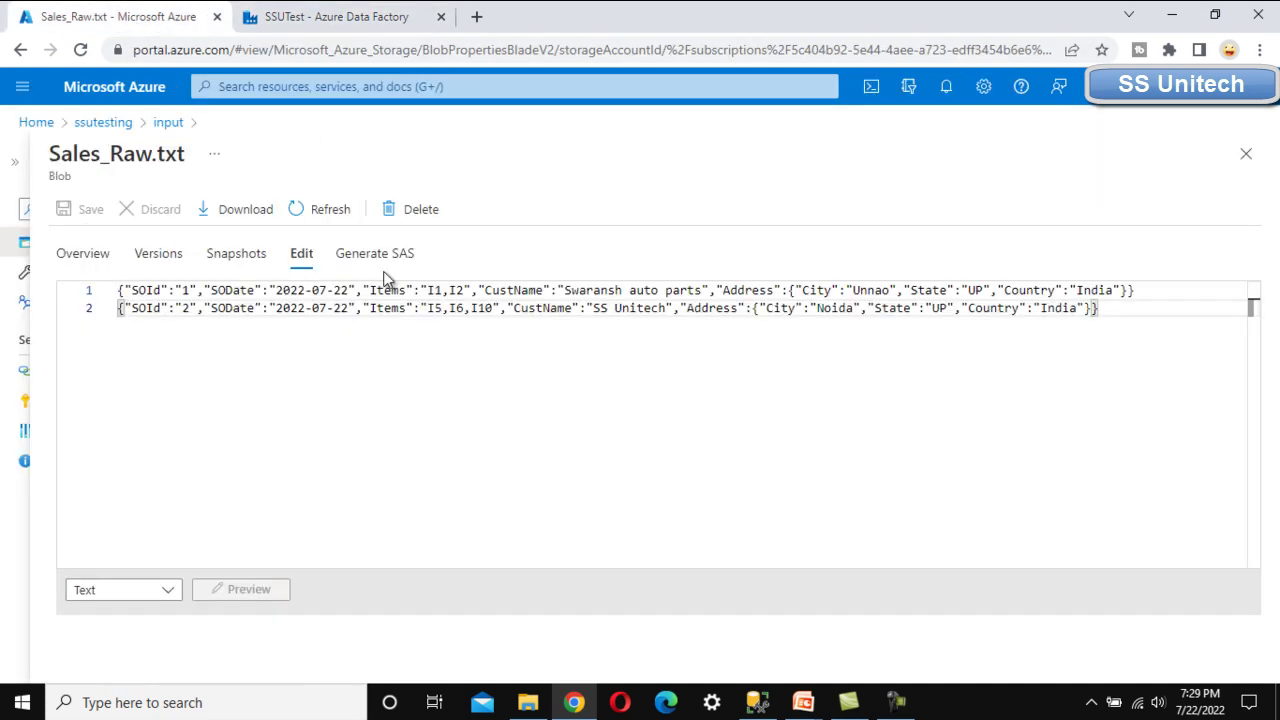
click(310, 18)
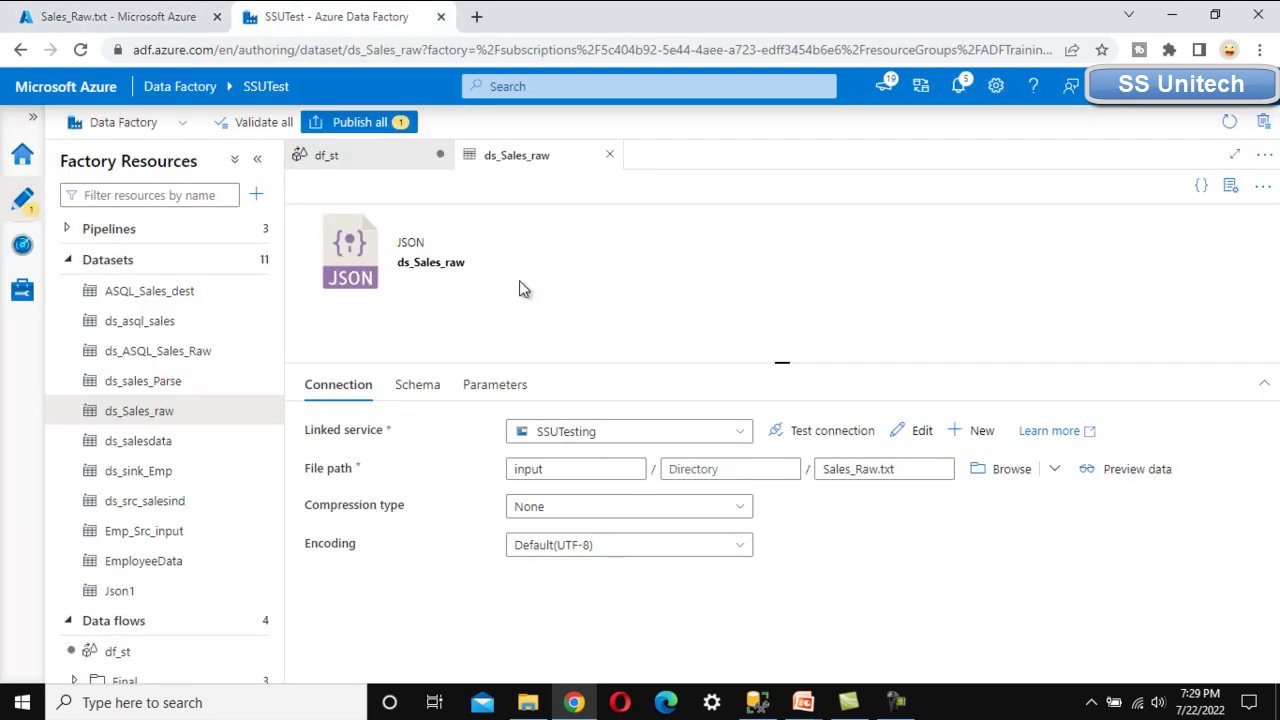
click(609, 158)
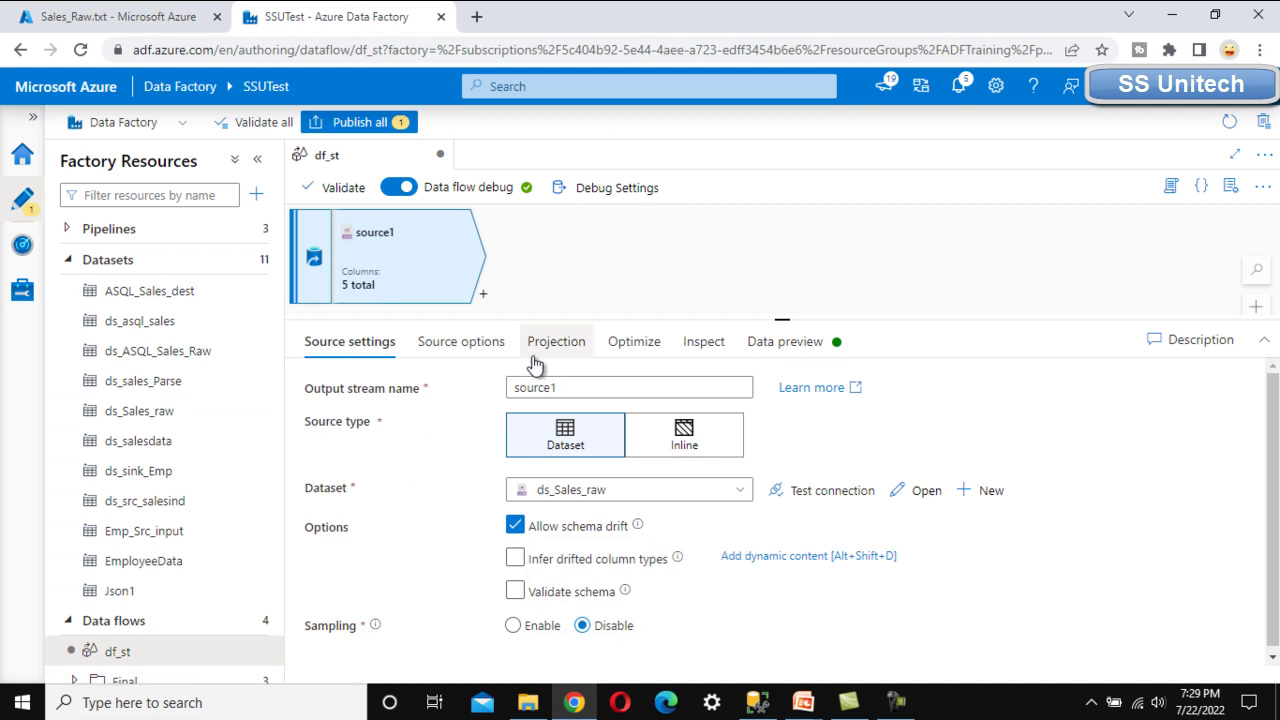
- Load the data preview of source1 and inspect the subfields and types of the Address column in its projection
click(790, 350)
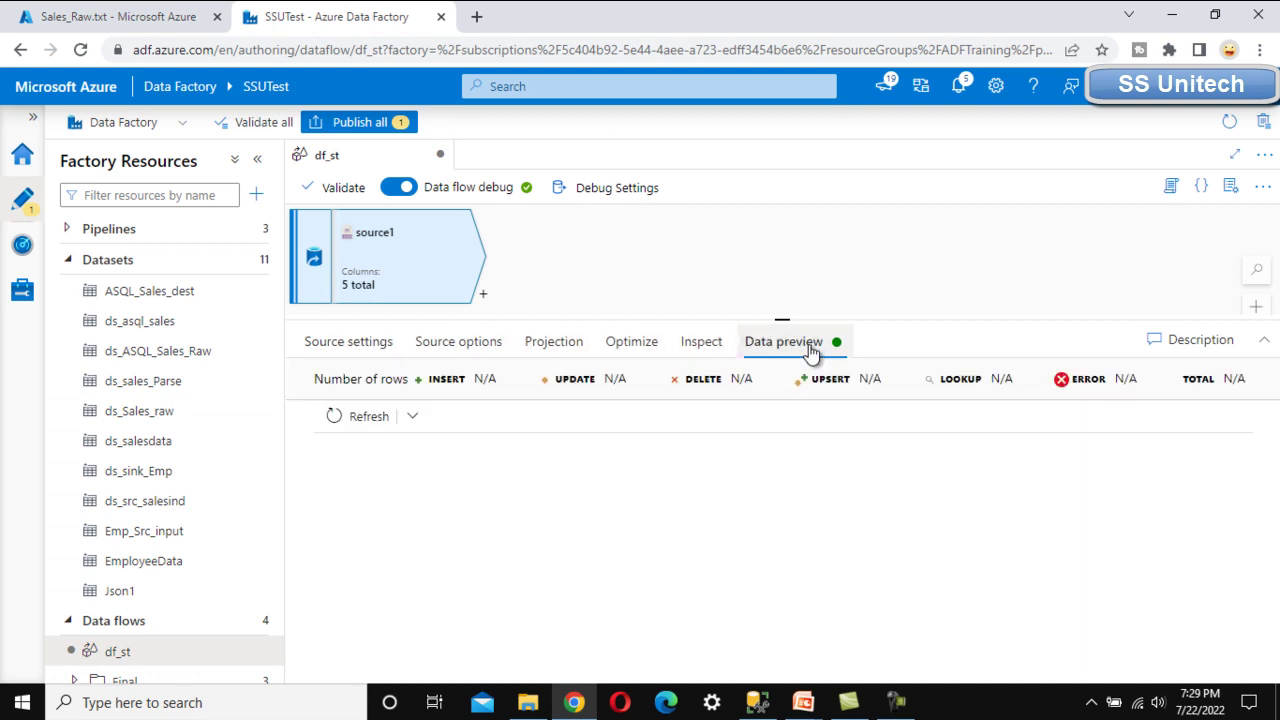
click(370, 418)
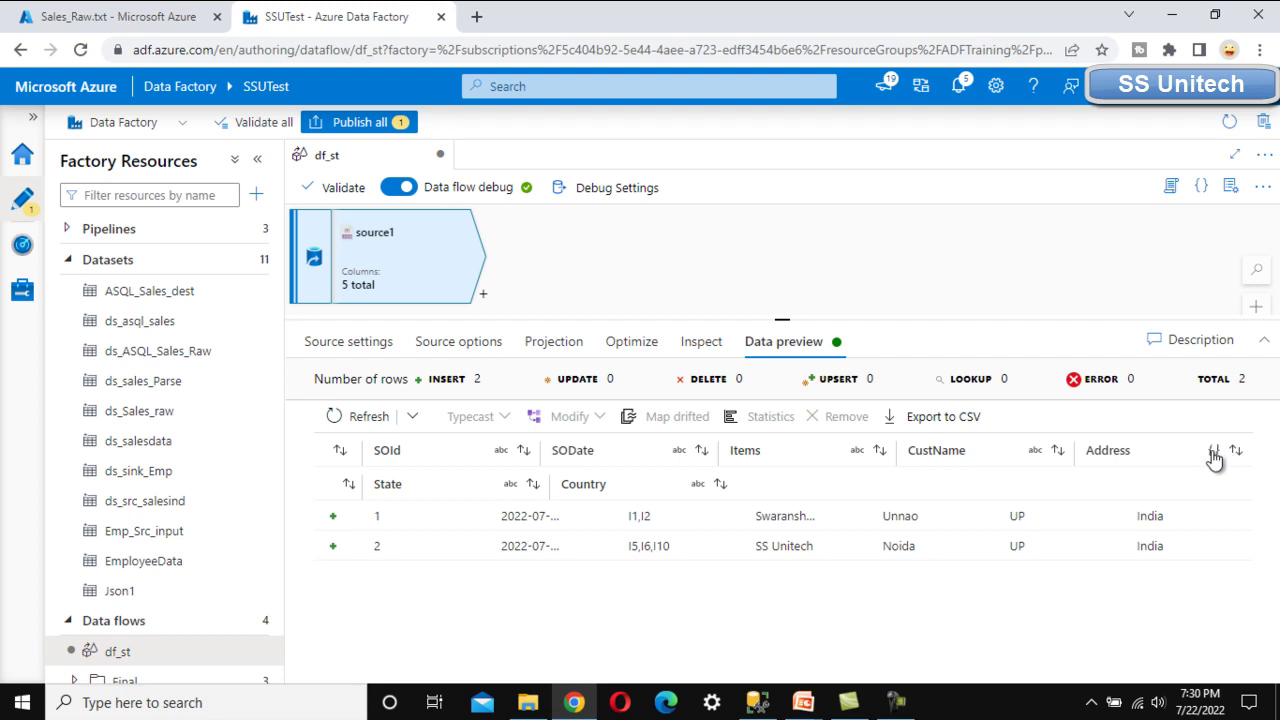
click(346, 487)
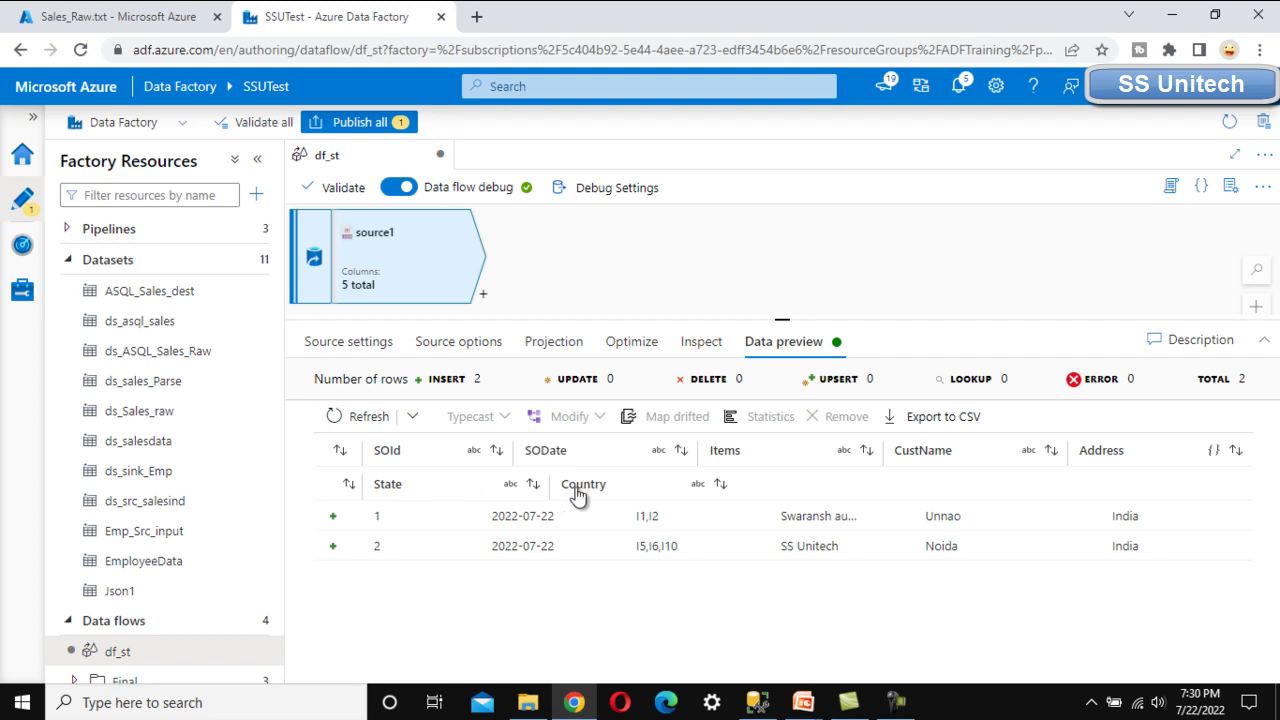
click(967, 528)
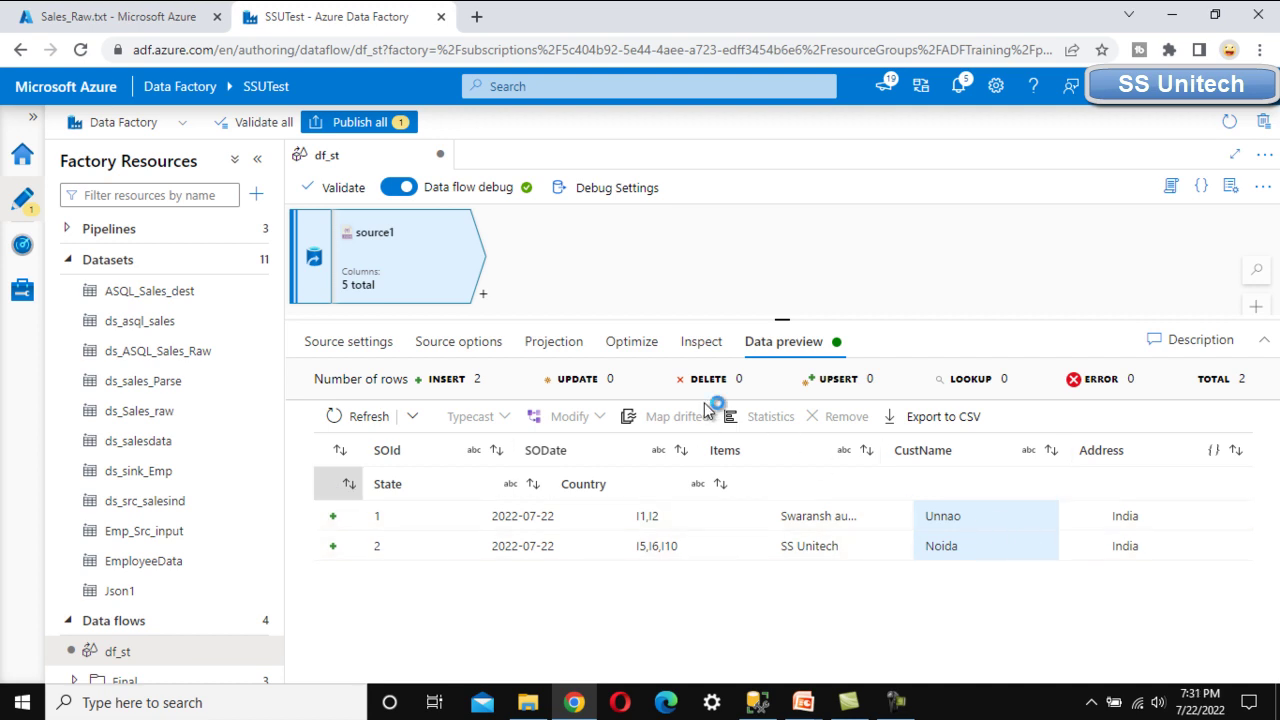
click(551, 350)
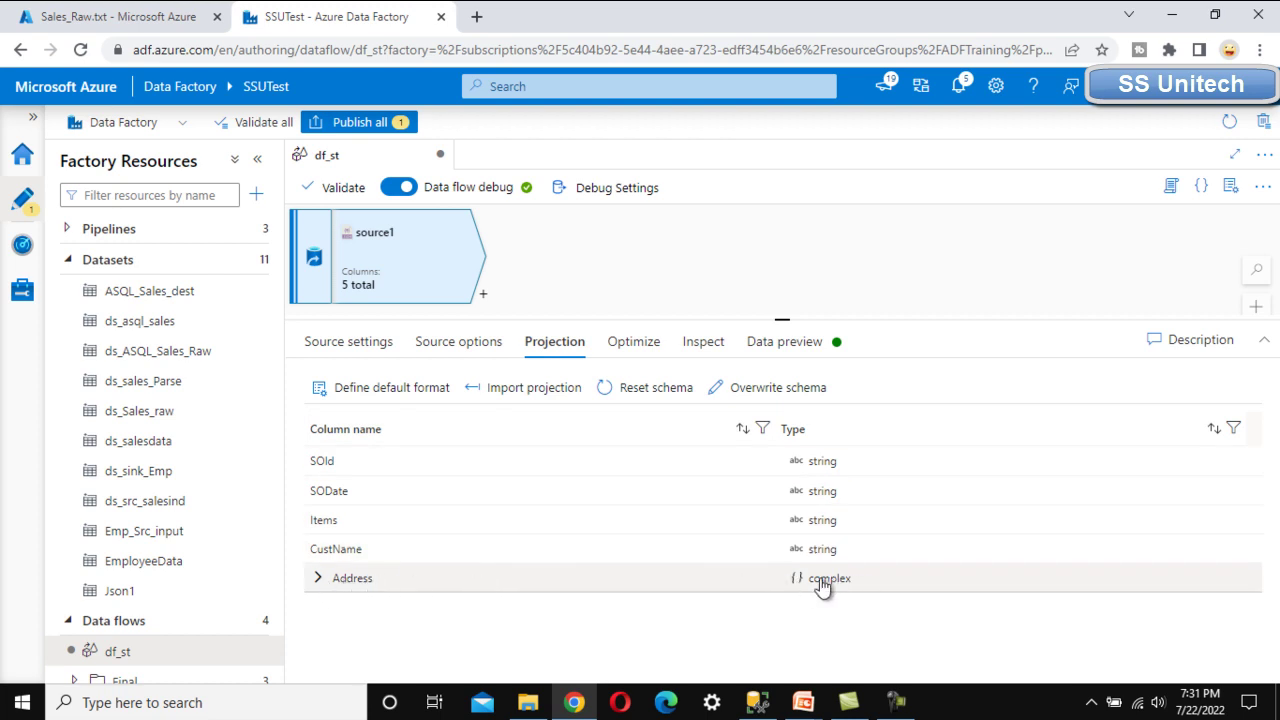
click(317, 580)
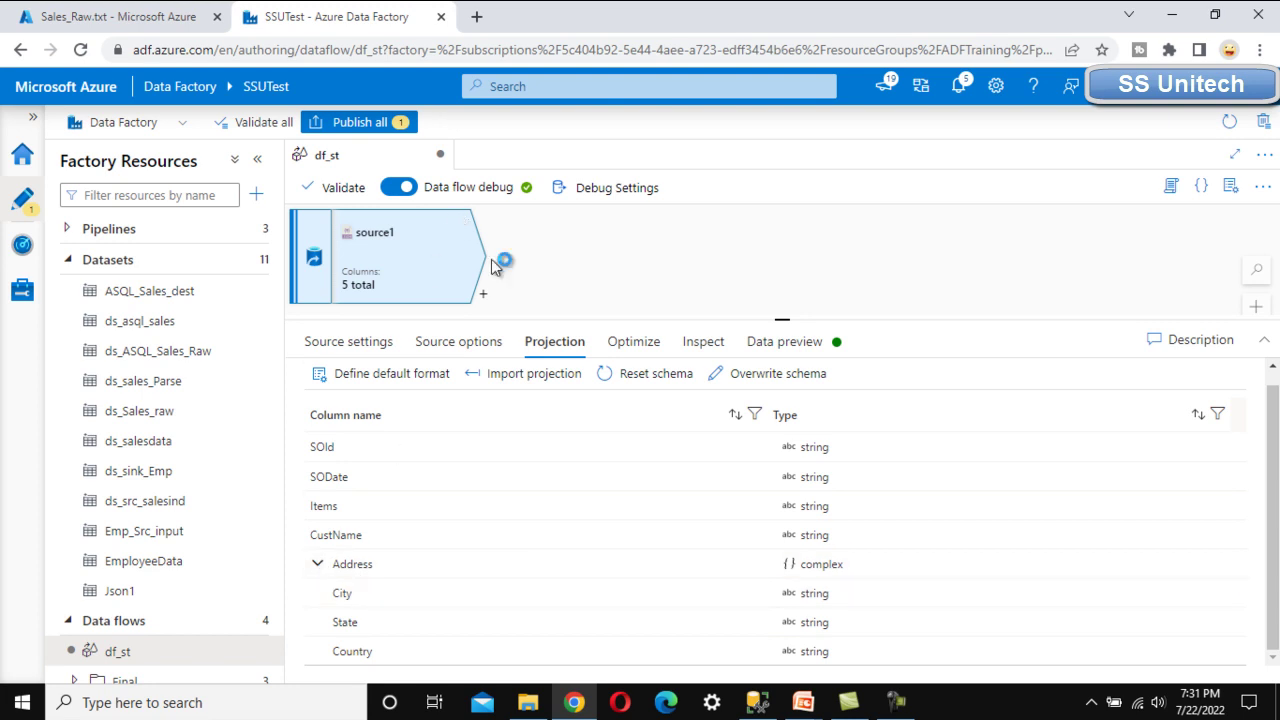
- Add a sink after source1 and set its dataset to ds_ASQL_Sales_Raw
click(484, 300)
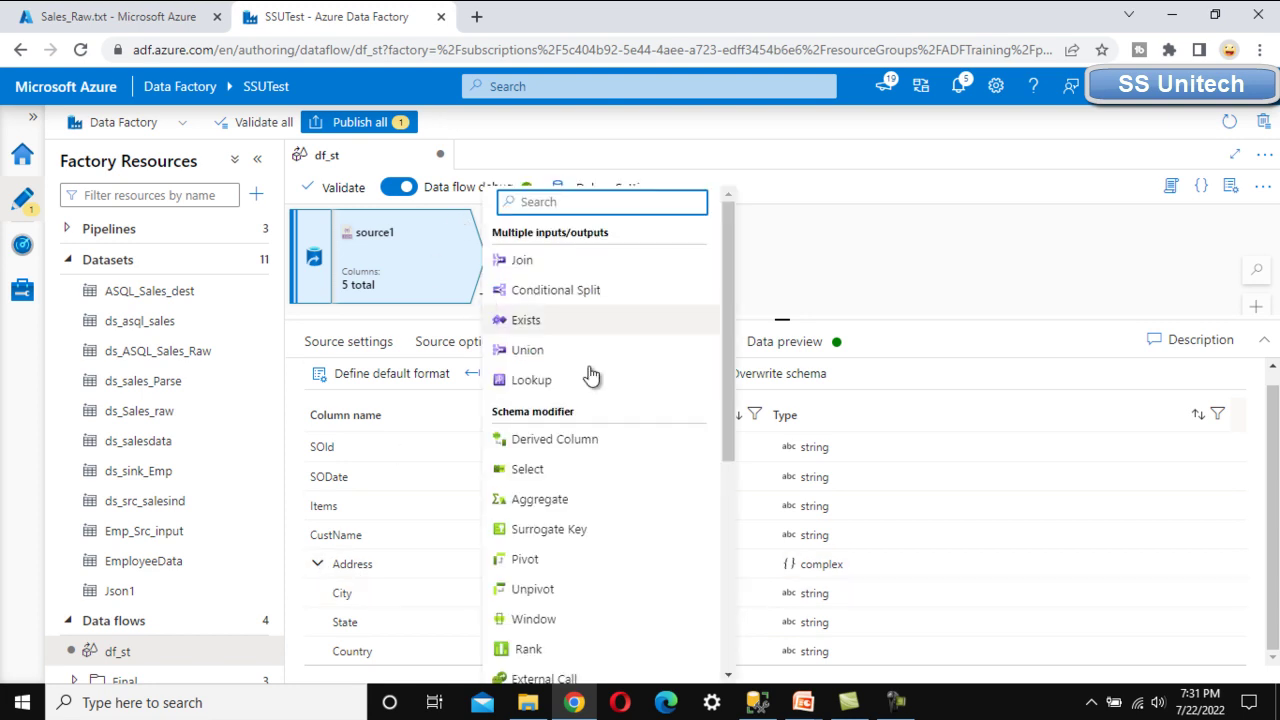
scroll(634, 470, down, 3)
scroll(600, 600, up, 1)
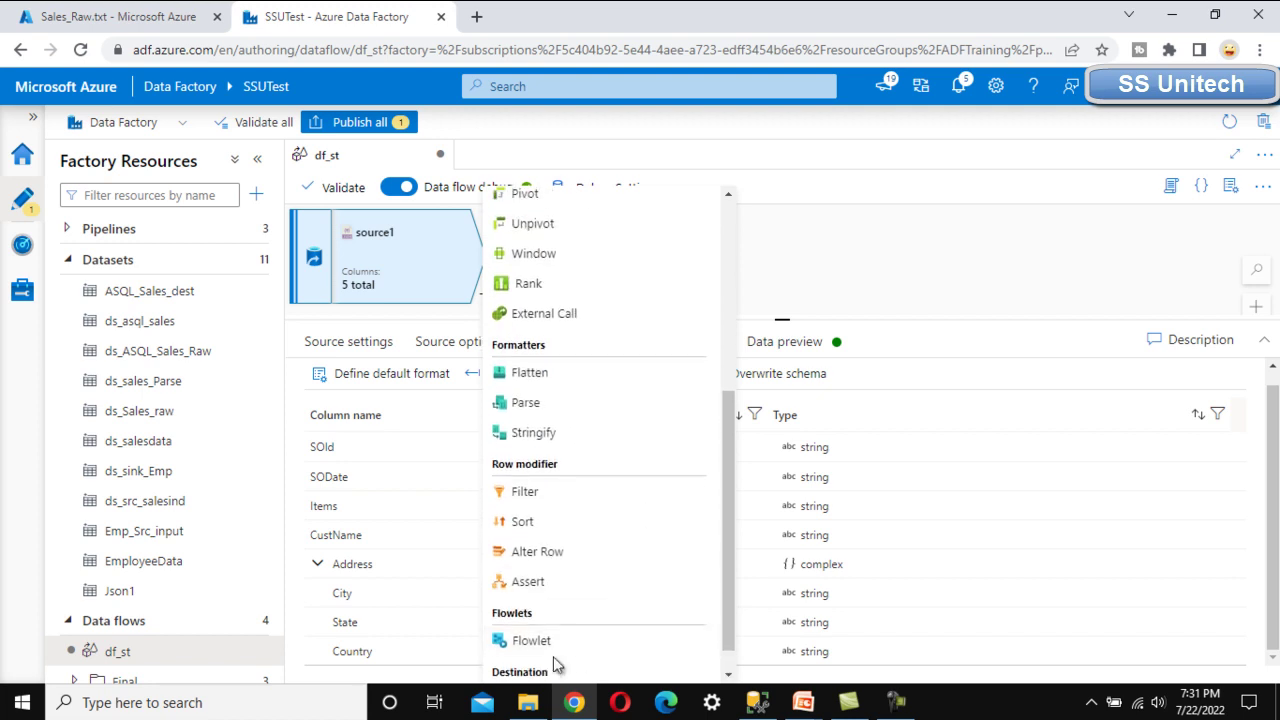
scroll(557, 663, down, 1)
click(560, 668)
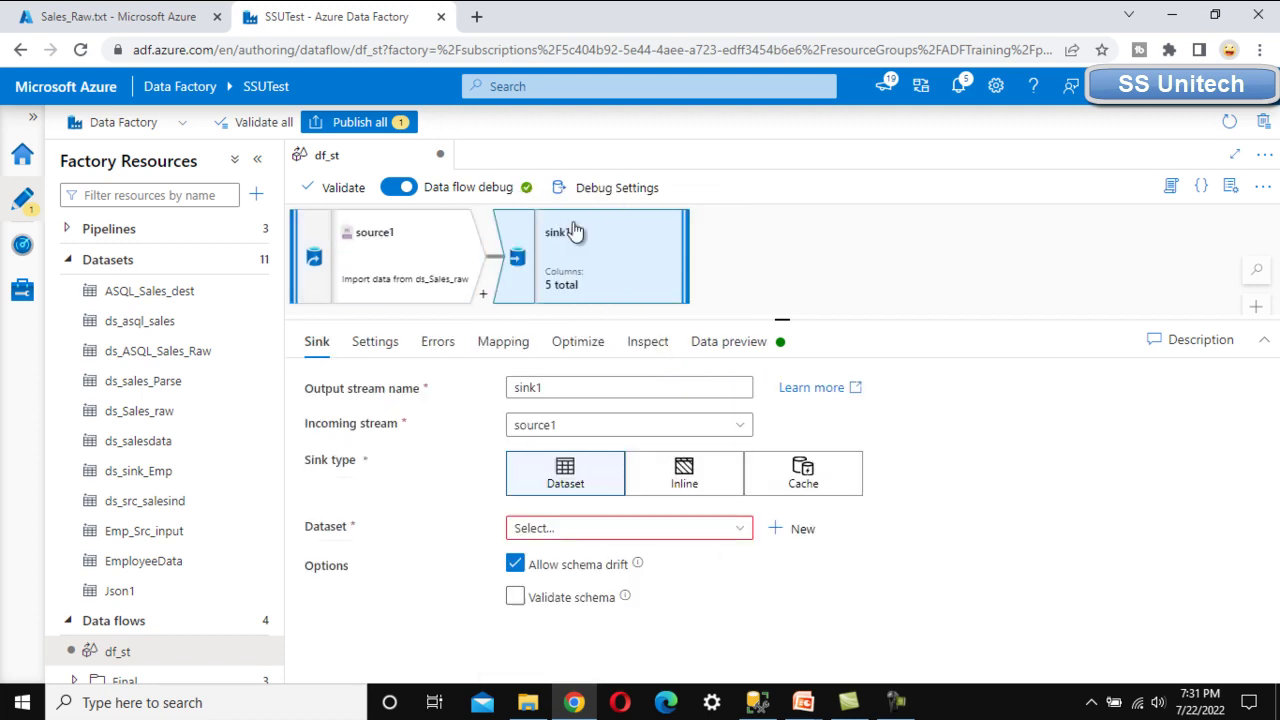
click(740, 532)
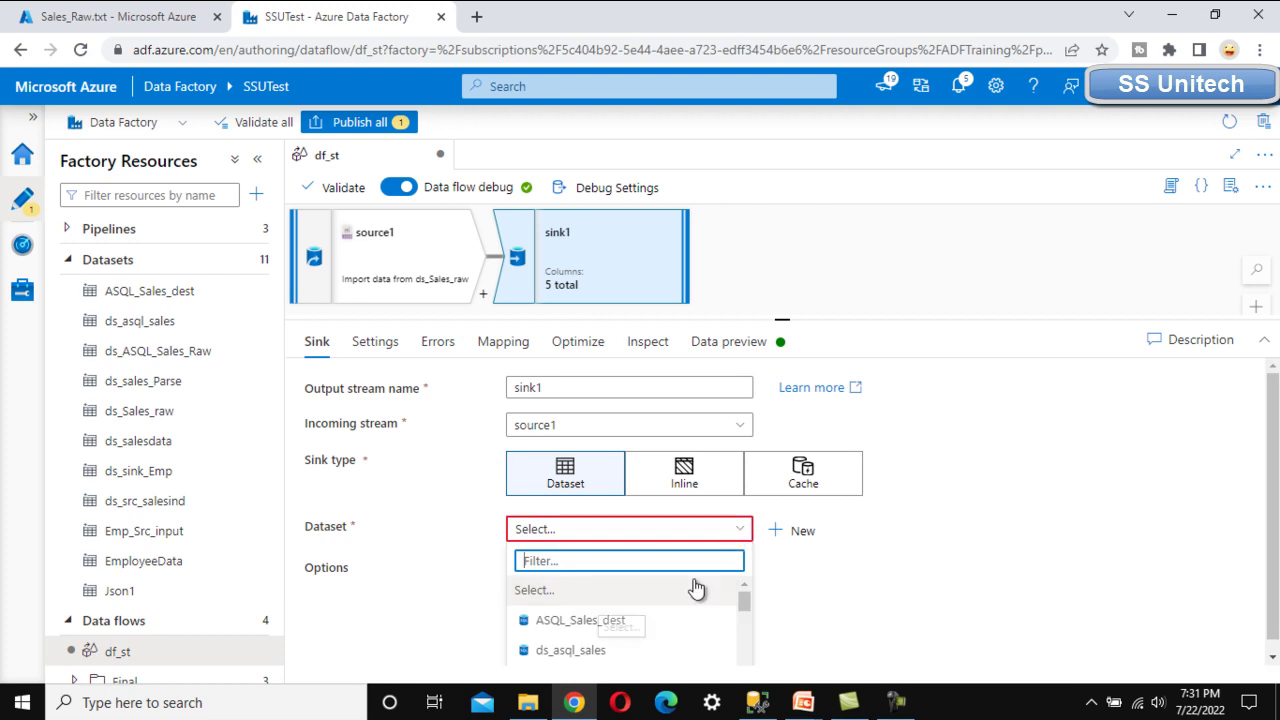
scroll(695, 590, down, 1)
scroll(695, 590, up, 1)
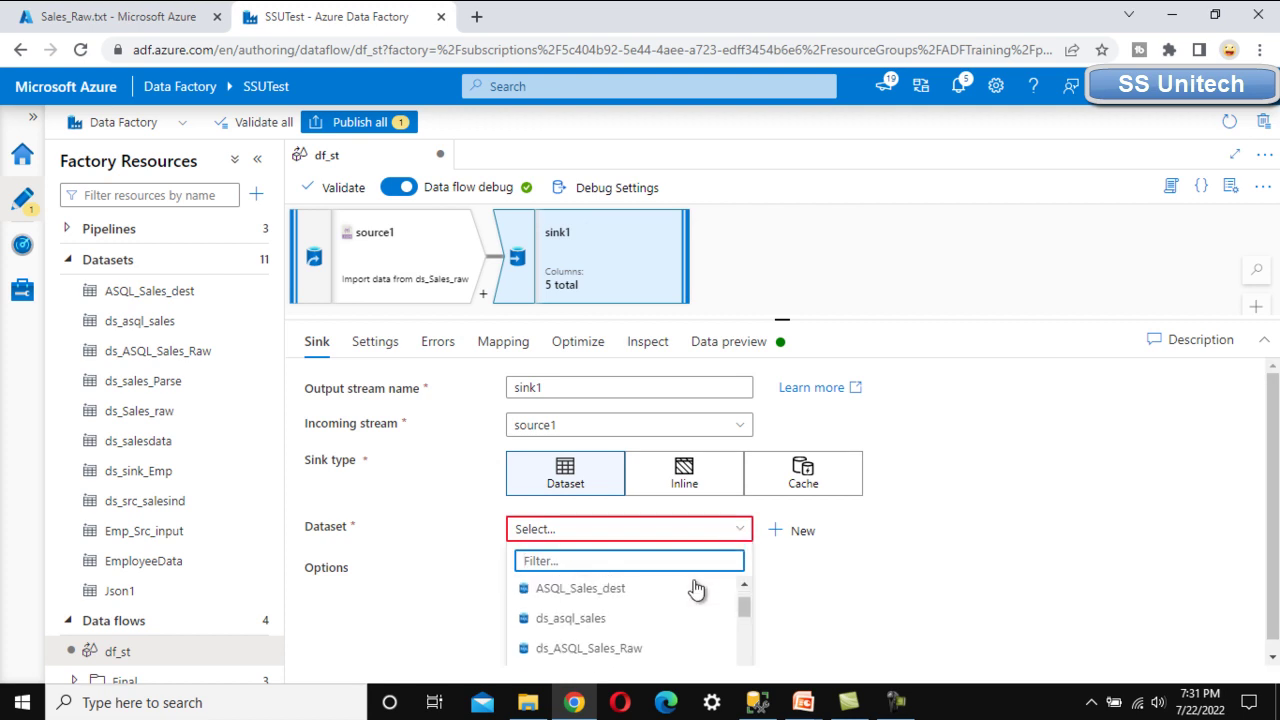
click(600, 649)
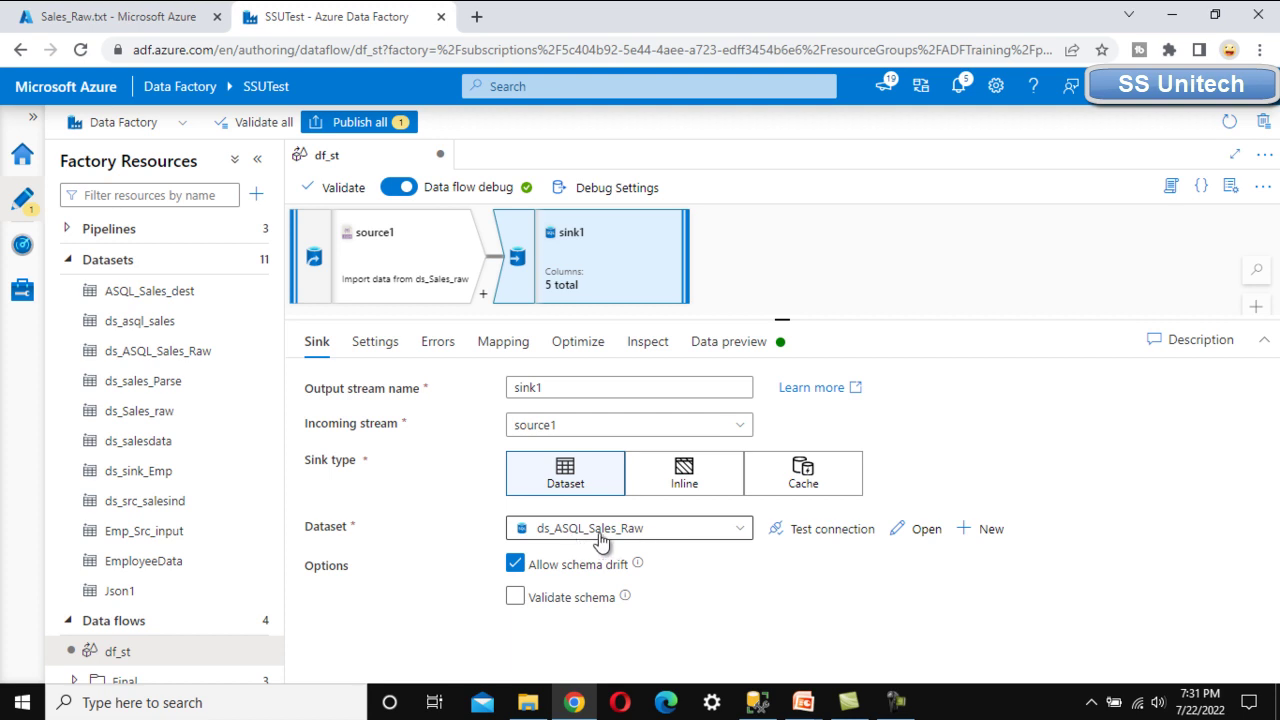
- Check the table of the ds_ASQL_Sales_Raw dataset and query Sales_Raw and Sales_Final in SQL Server Management Studio, returning to the data flow
click(926, 529)
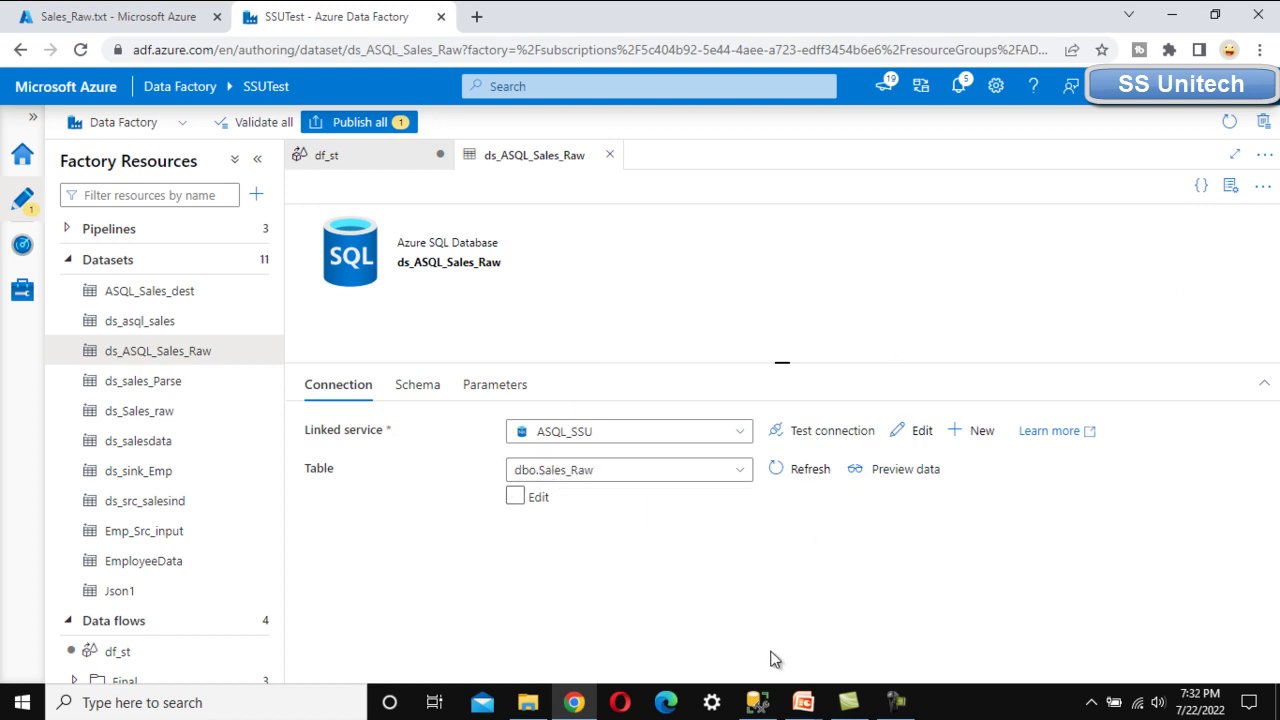
click(758, 702)
click(567, 152)
double_click(567, 152)
click(700, 172)
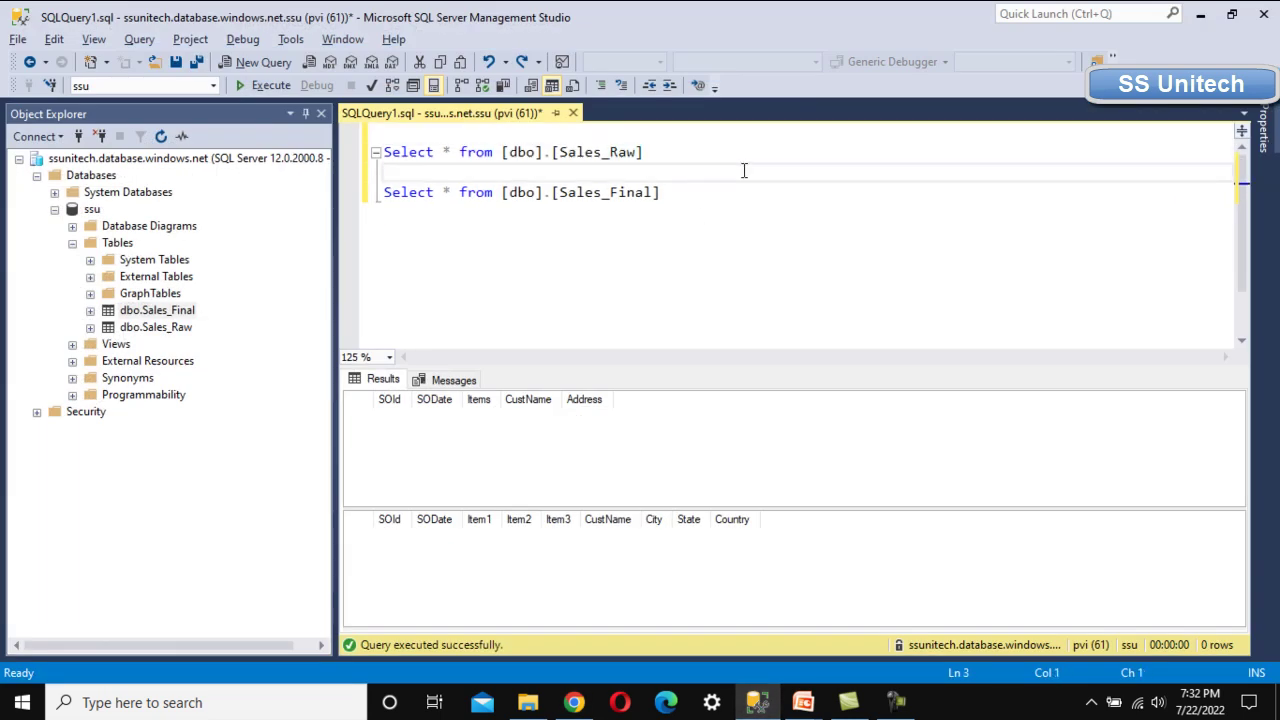
click(271, 86)
click(757, 702)
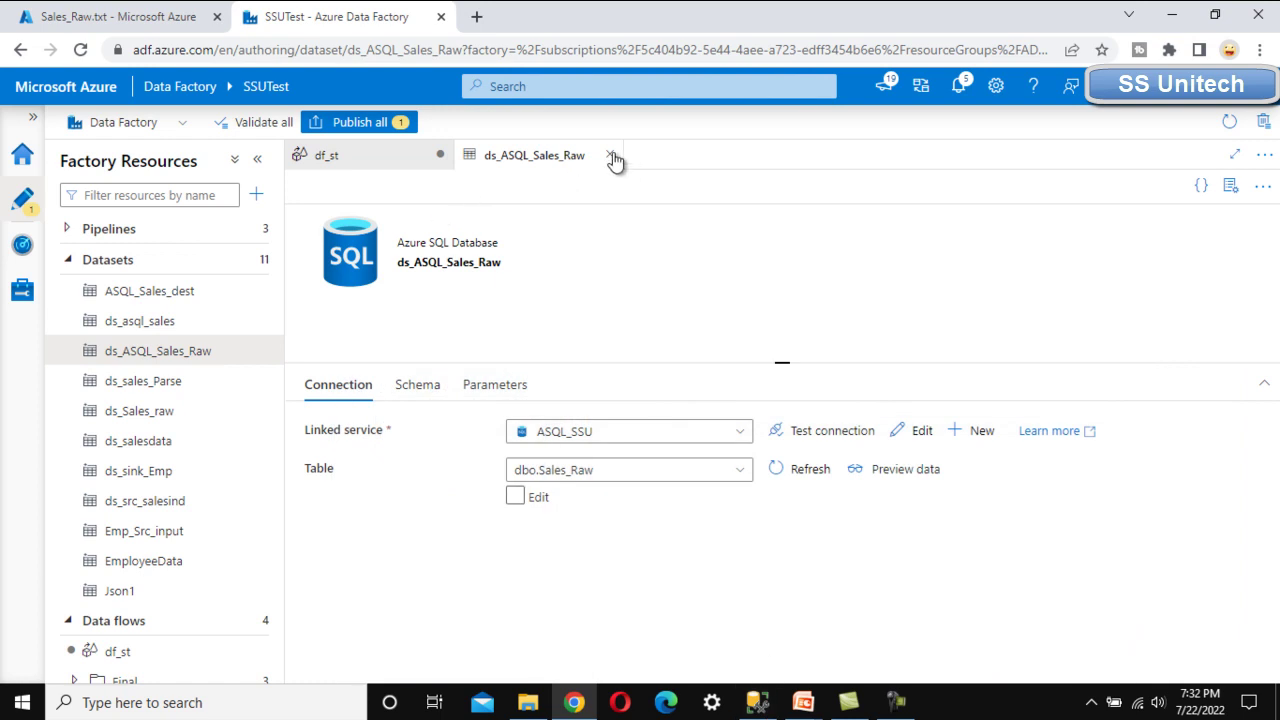
click(609, 155)
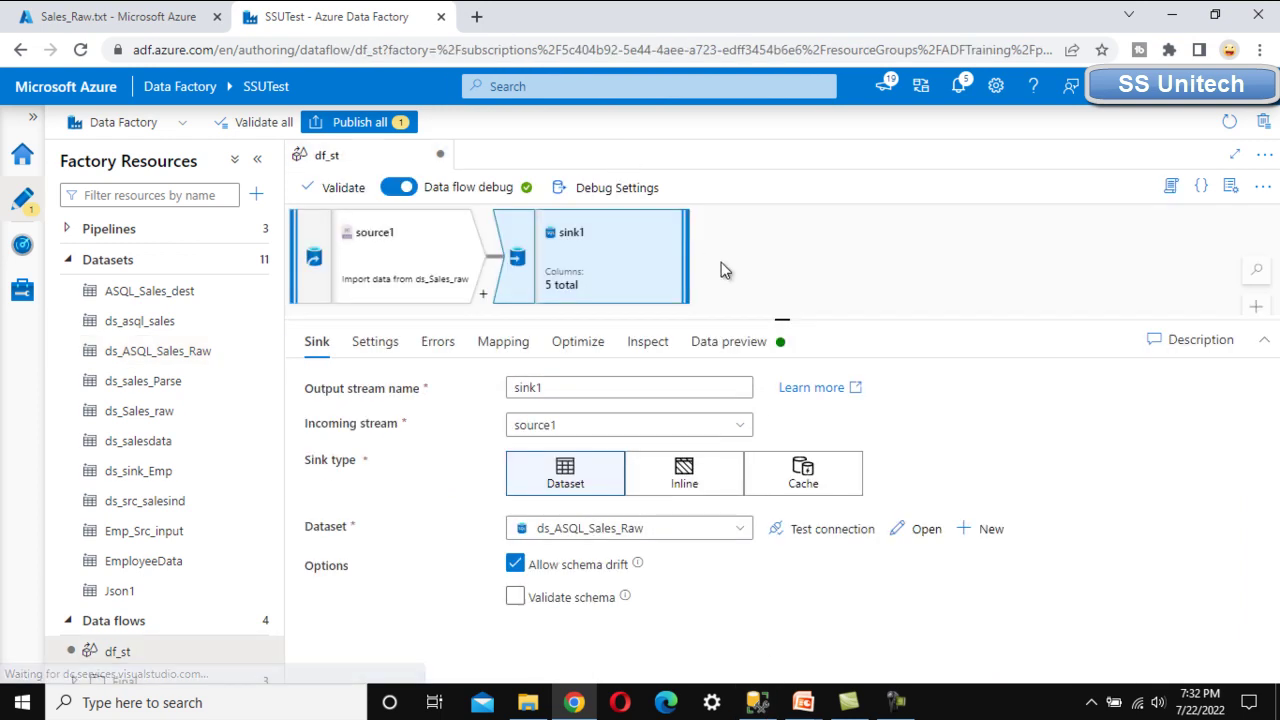
- Turn off auto mapping for sink1 and enlarge the area showing the column mappings
click(493, 350)
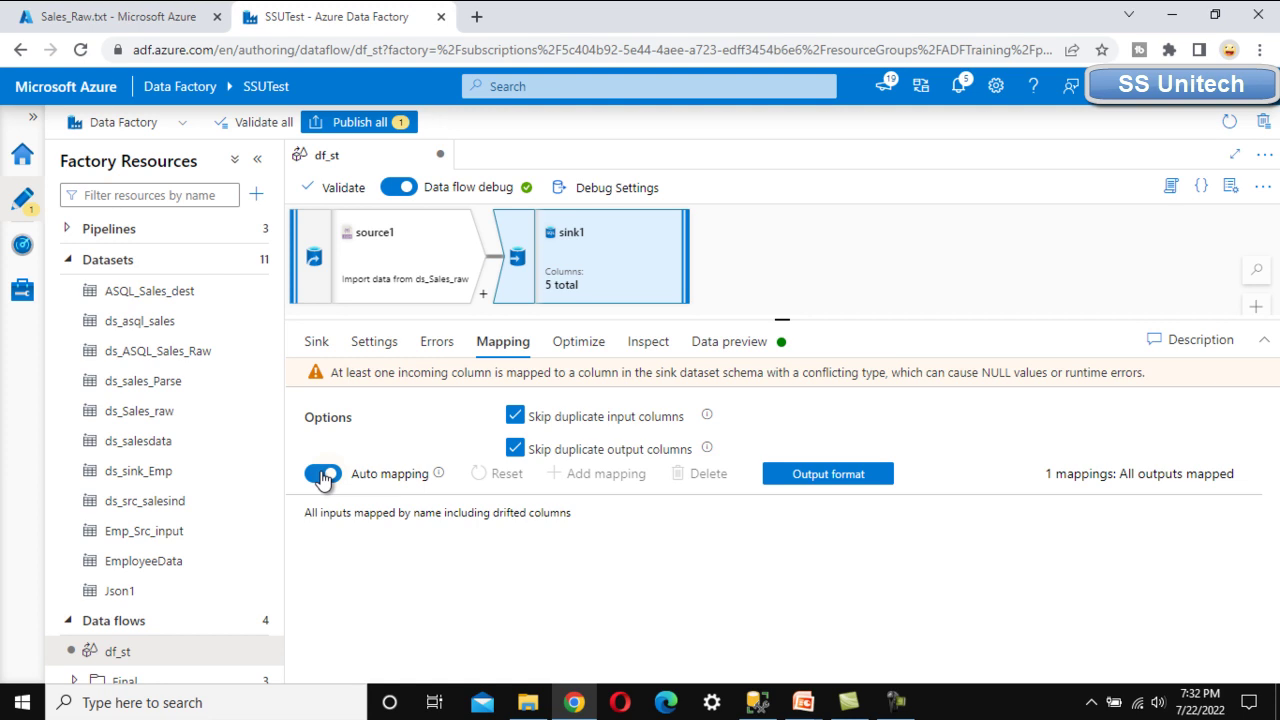
click(322, 476)
scroll(785, 480, down, 1)
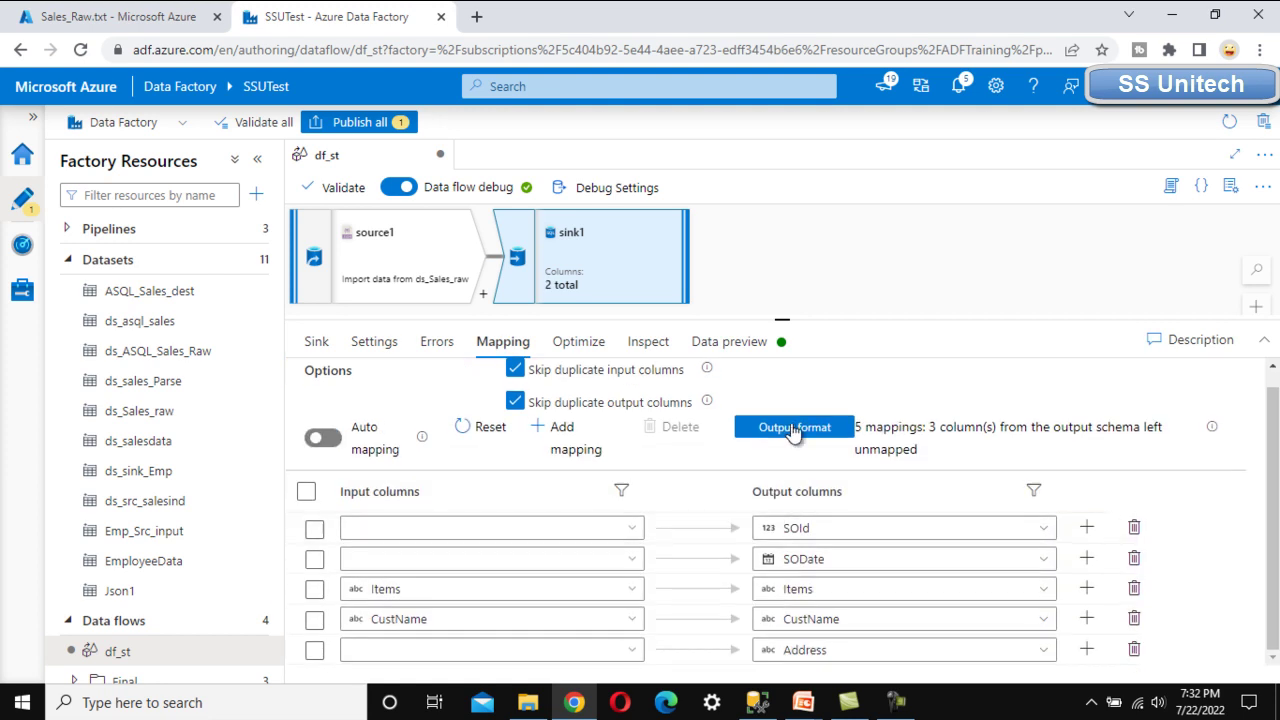
drag(786, 320, 782, 242)
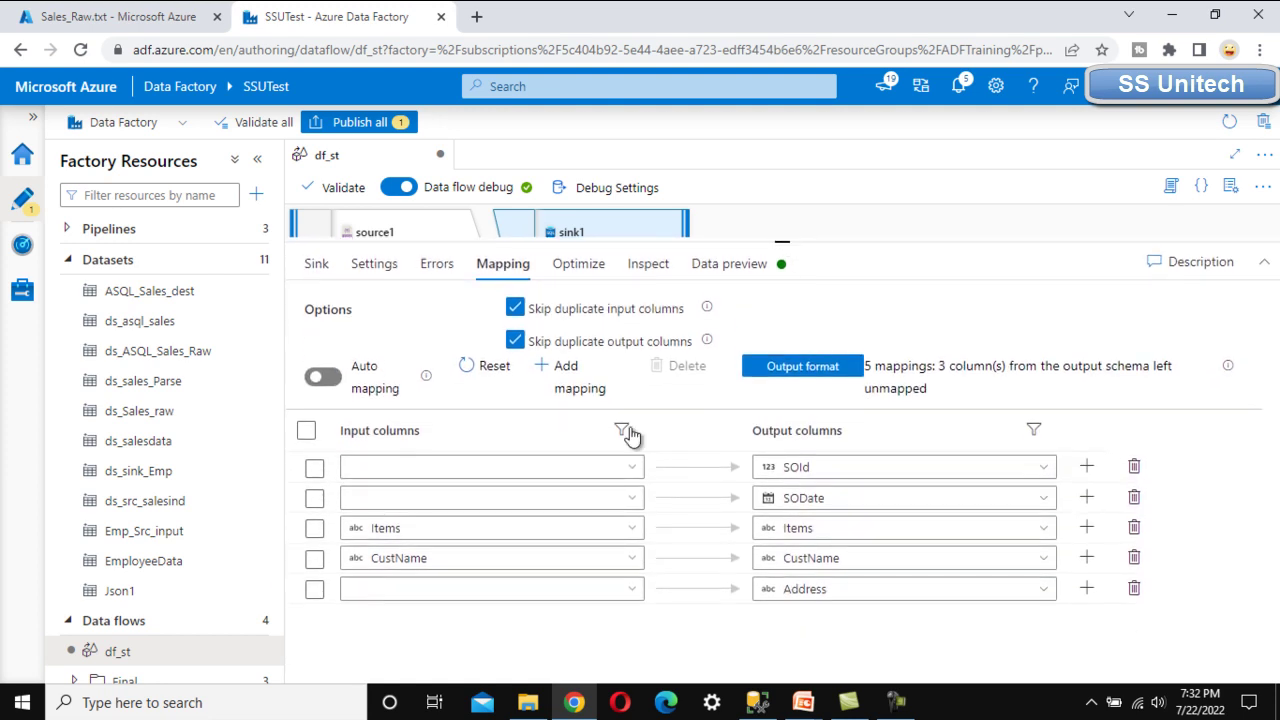
- Map the input columns SOId, SODate and the whole Address structure to the output columns of the same names in sink1
click(632, 467)
click(429, 496)
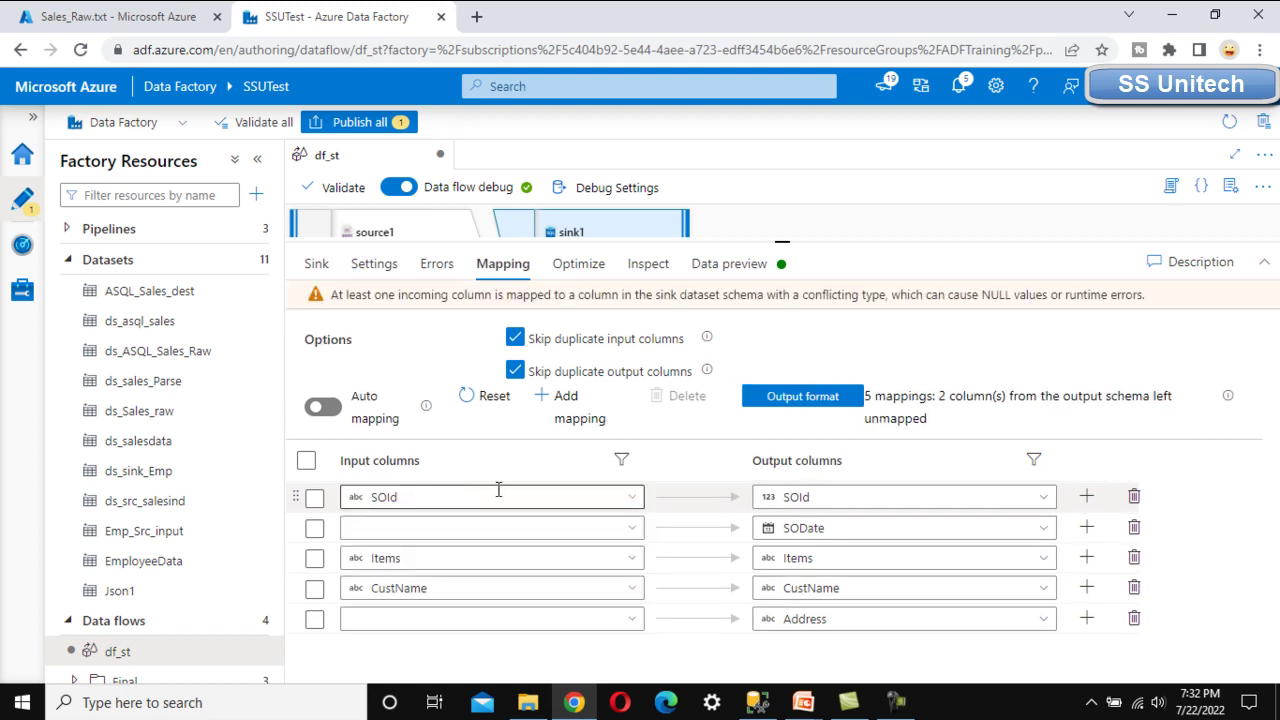
click(633, 531)
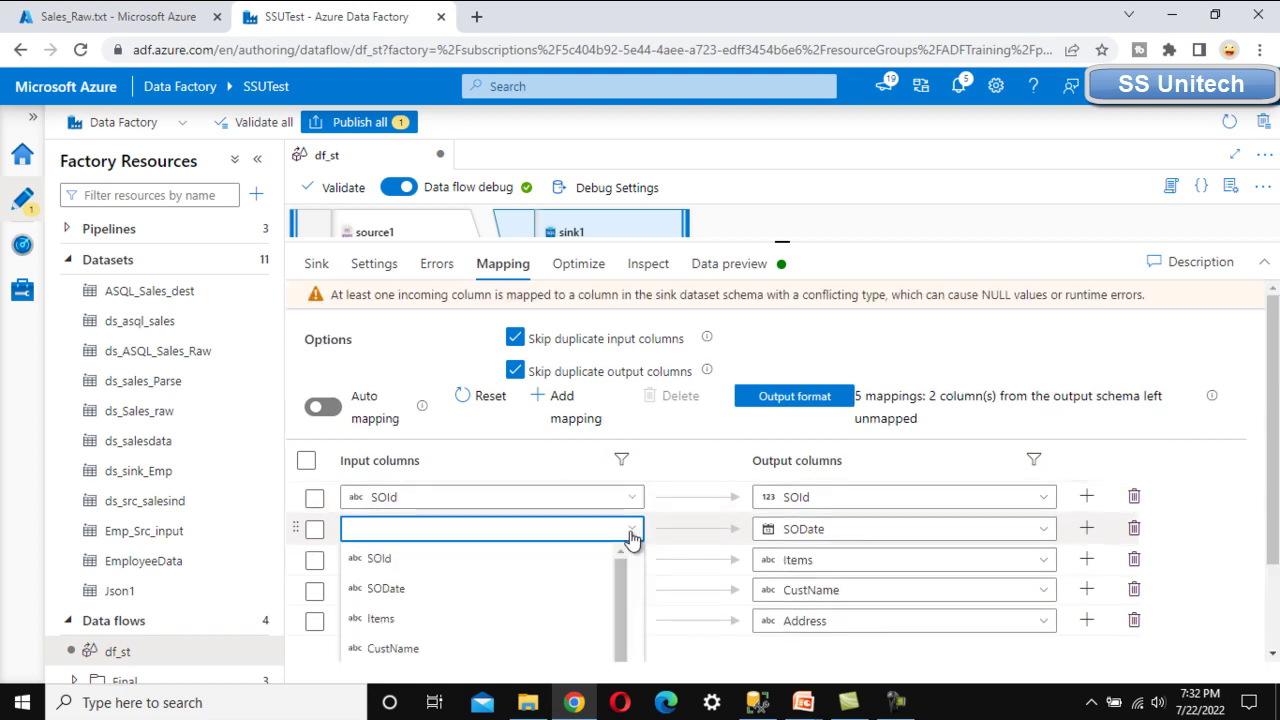
click(400, 588)
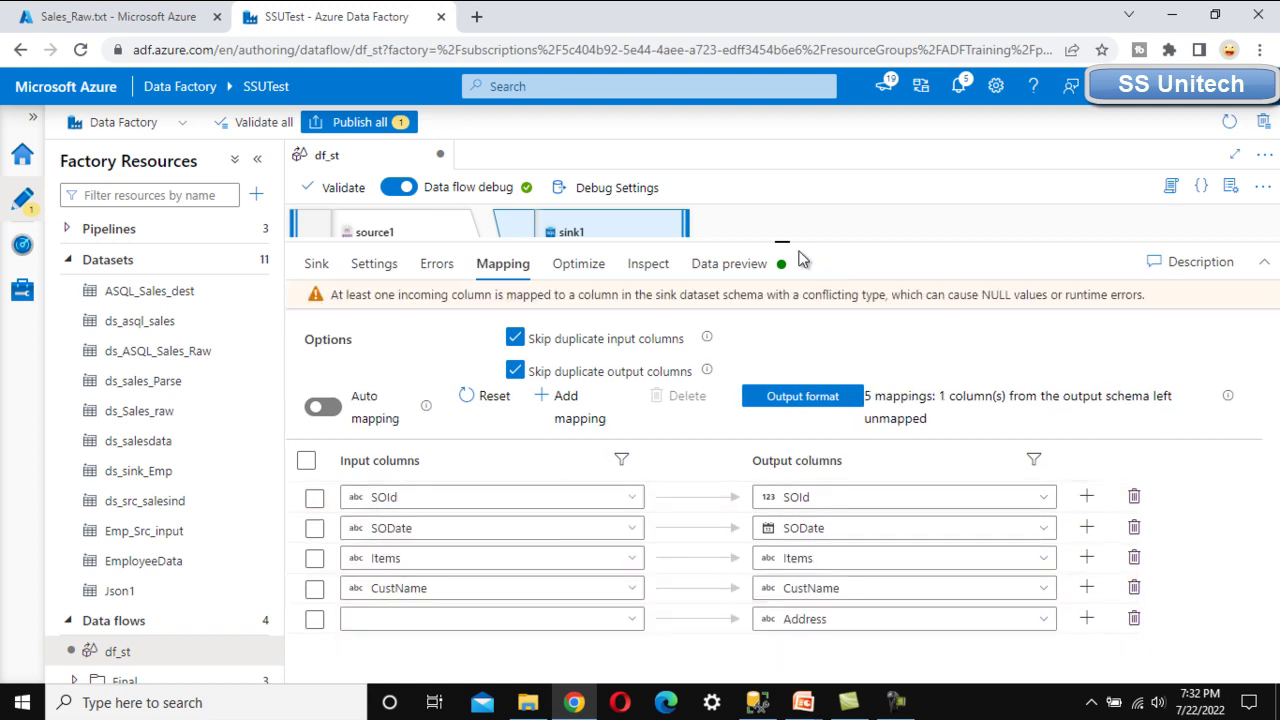
drag(782, 240, 782, 207)
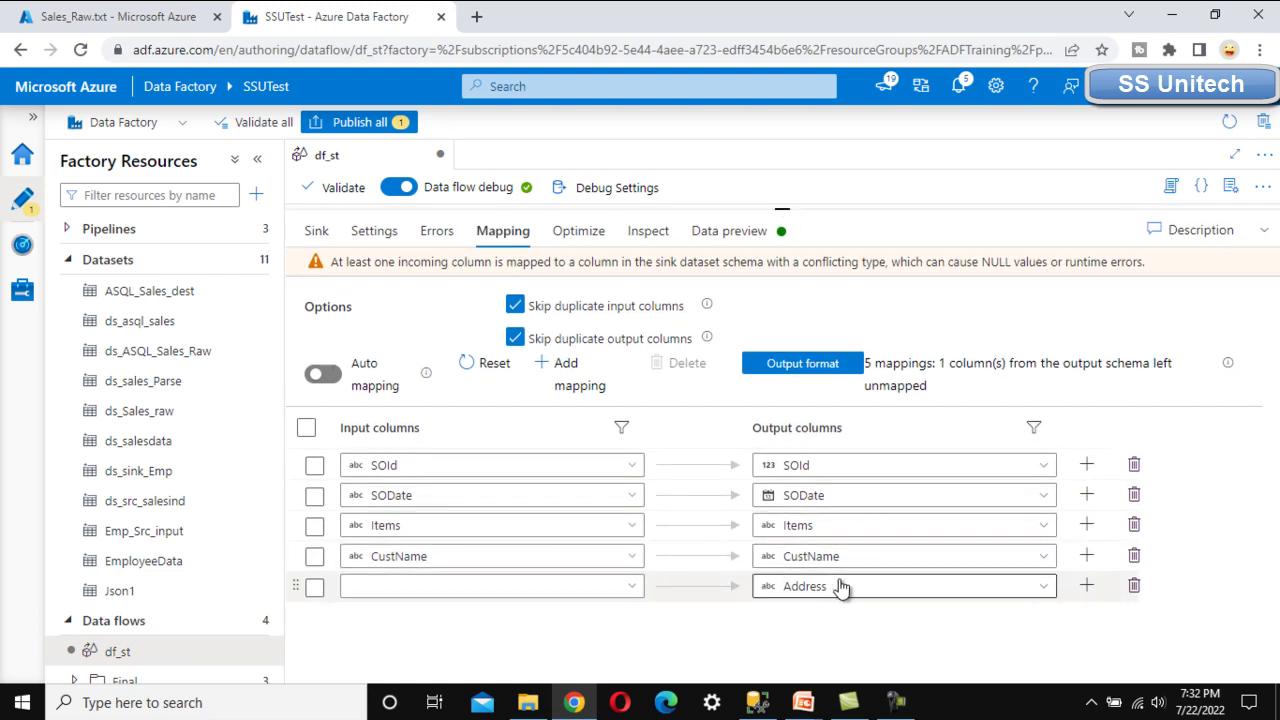
click(633, 587)
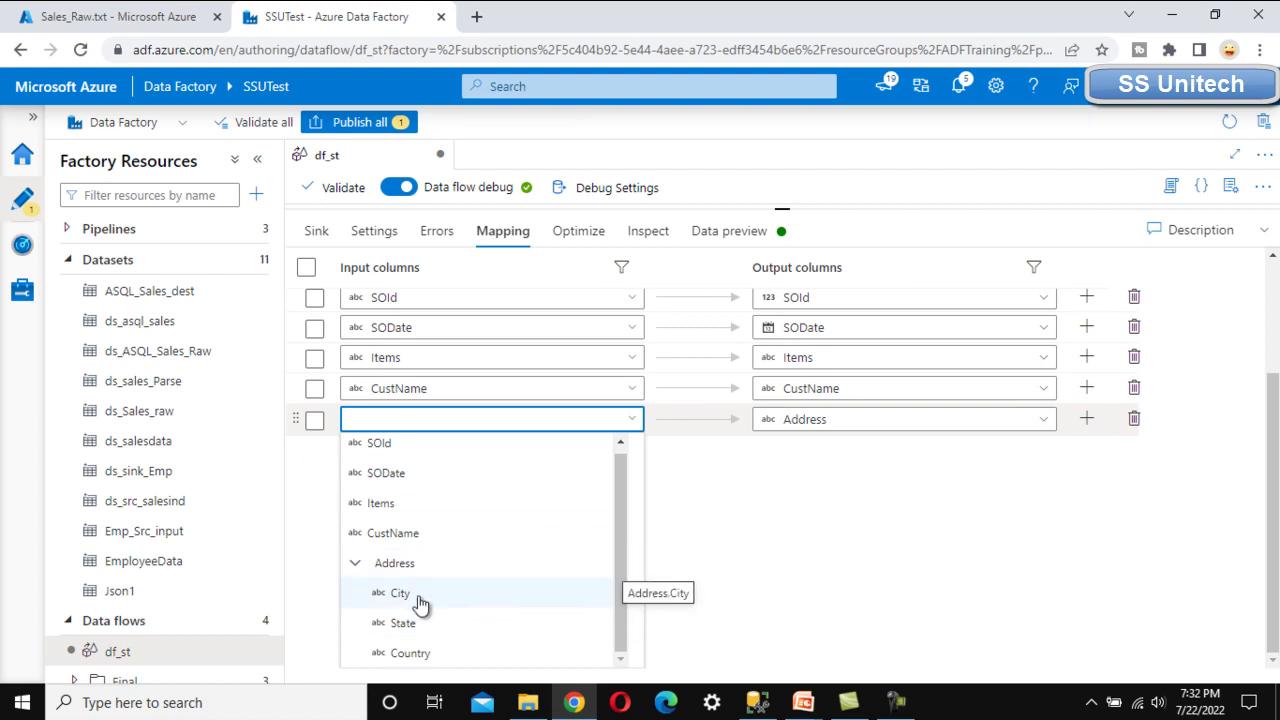
click(357, 563)
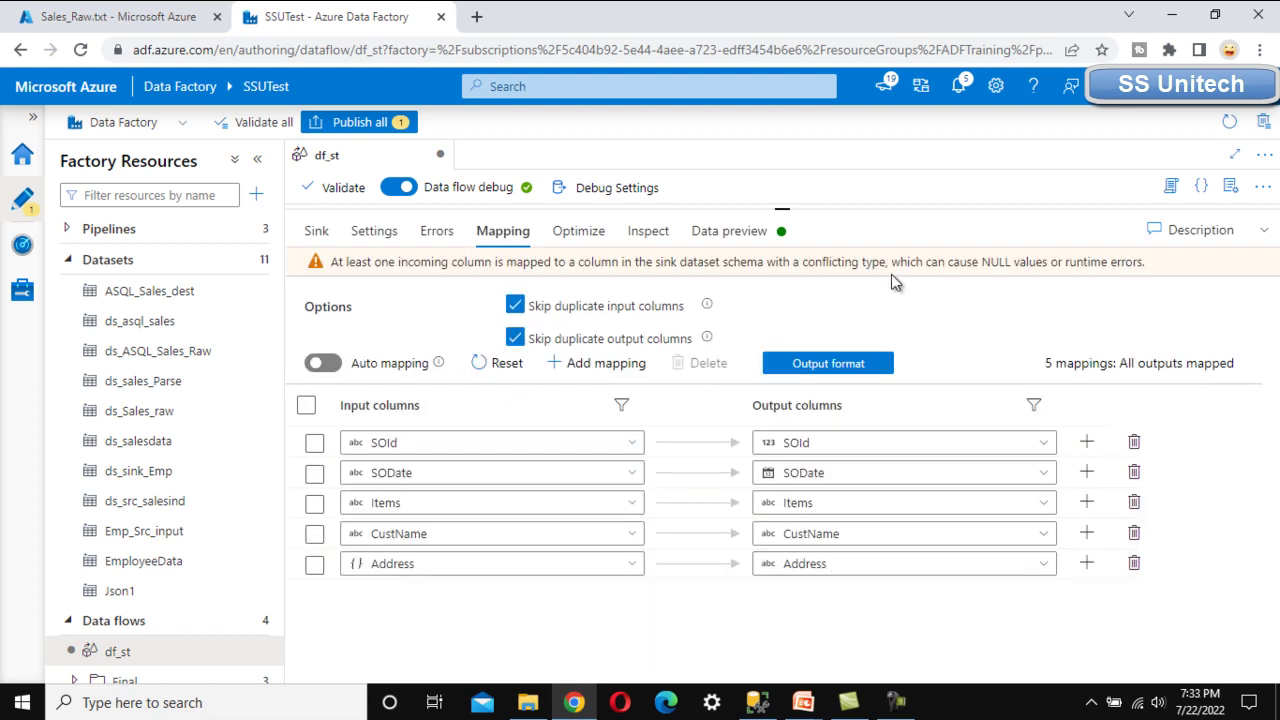
- Check the data preview of sink1 and read the details of its transformation stream errors, closing them again
click(736, 231)
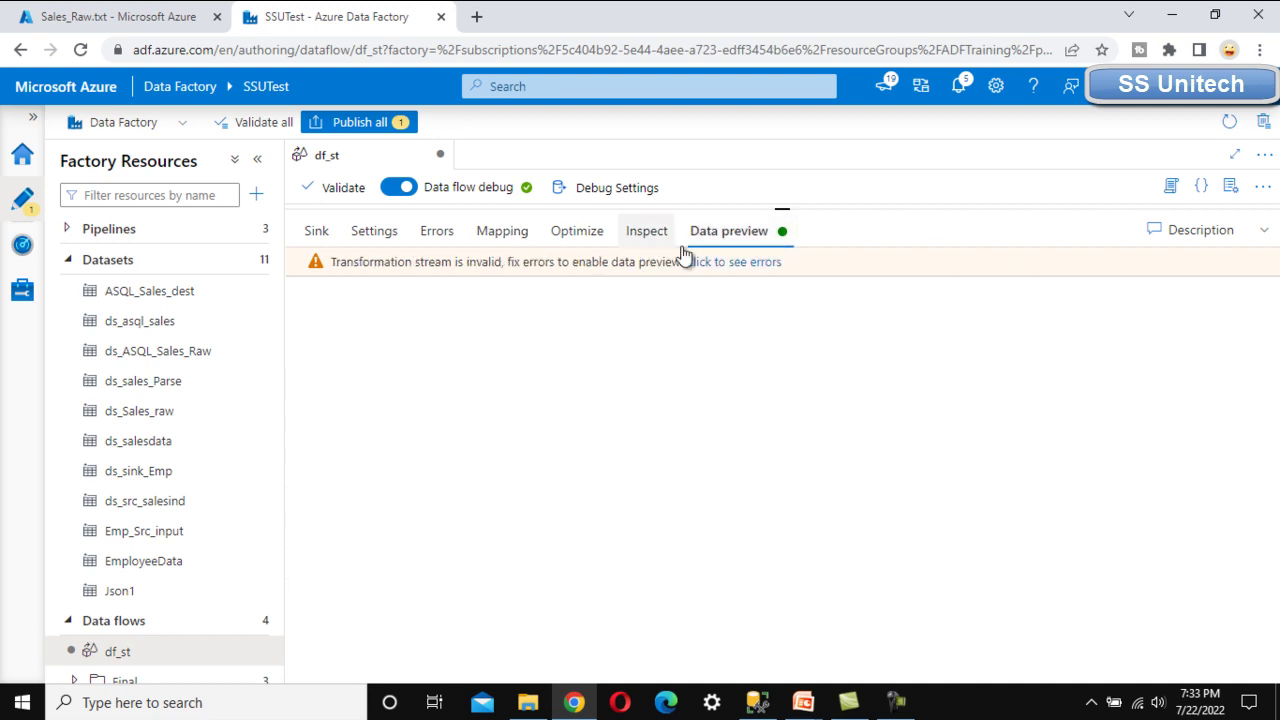
click(765, 263)
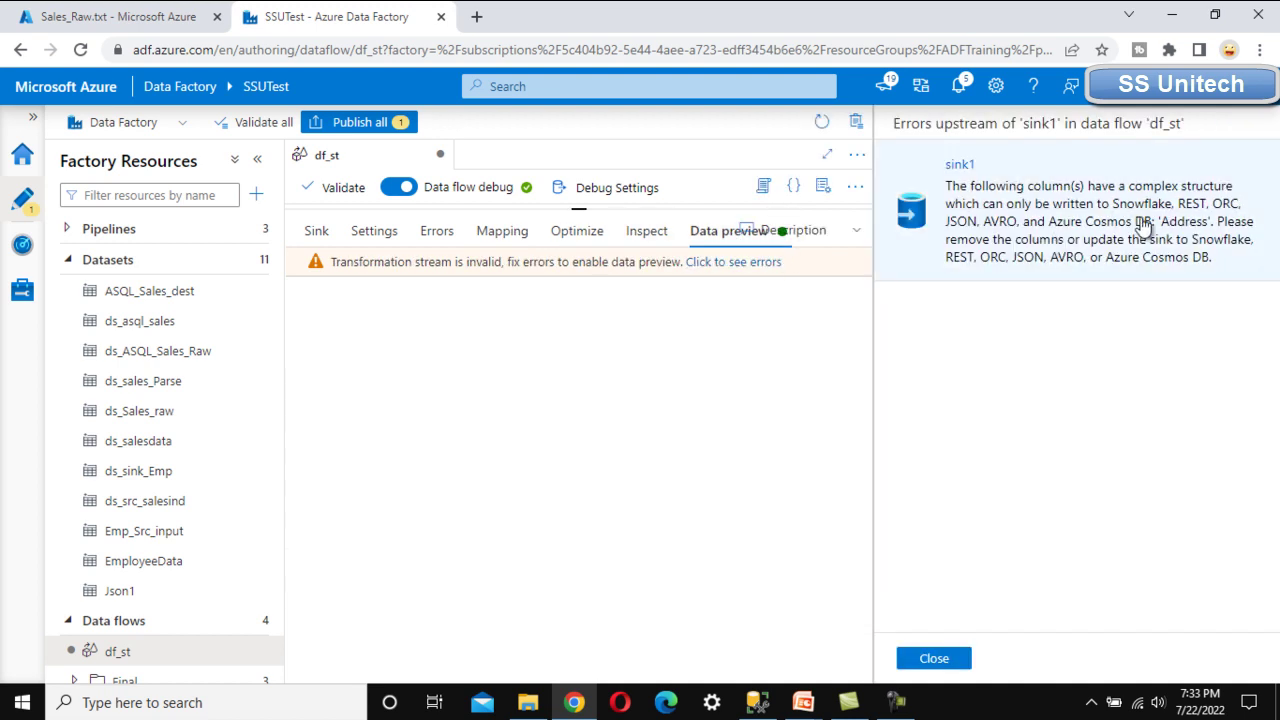
click(934, 658)
- Insert a Stringify transformation between source1 and sink1 and name its output stream stringify
drag(781, 208, 788, 448)
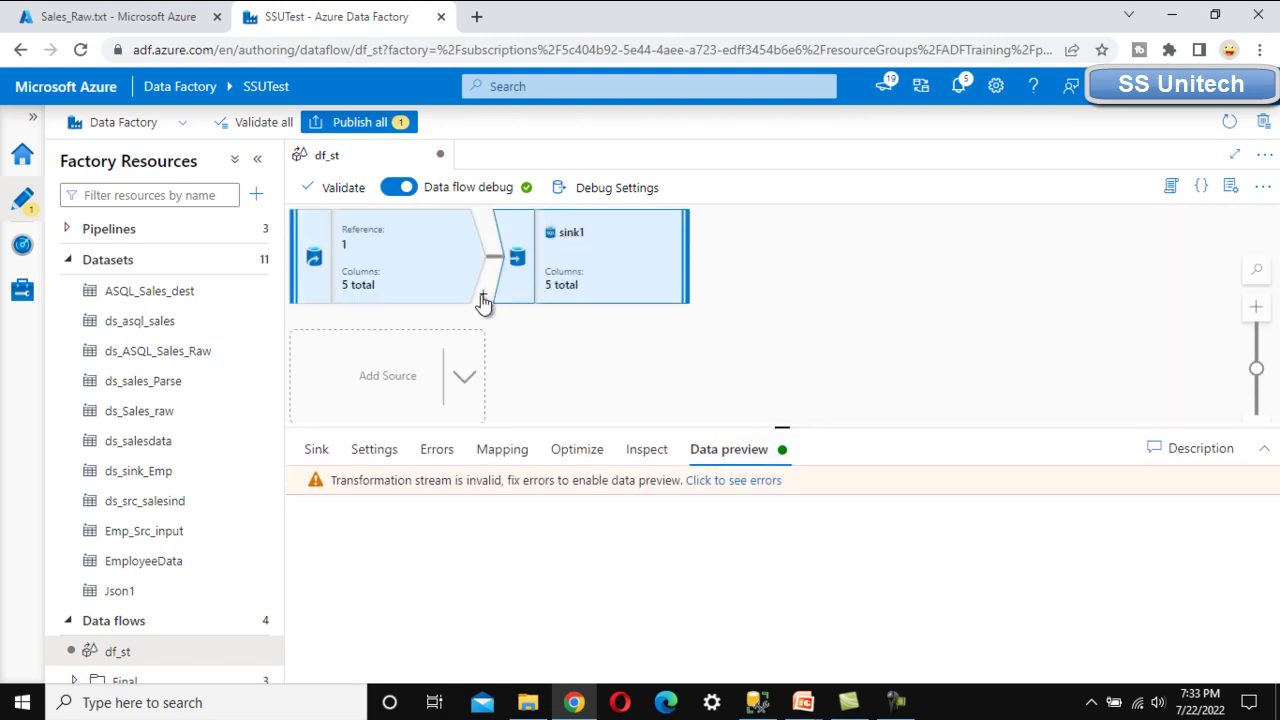
click(483, 300)
scroll(565, 497, down, 1)
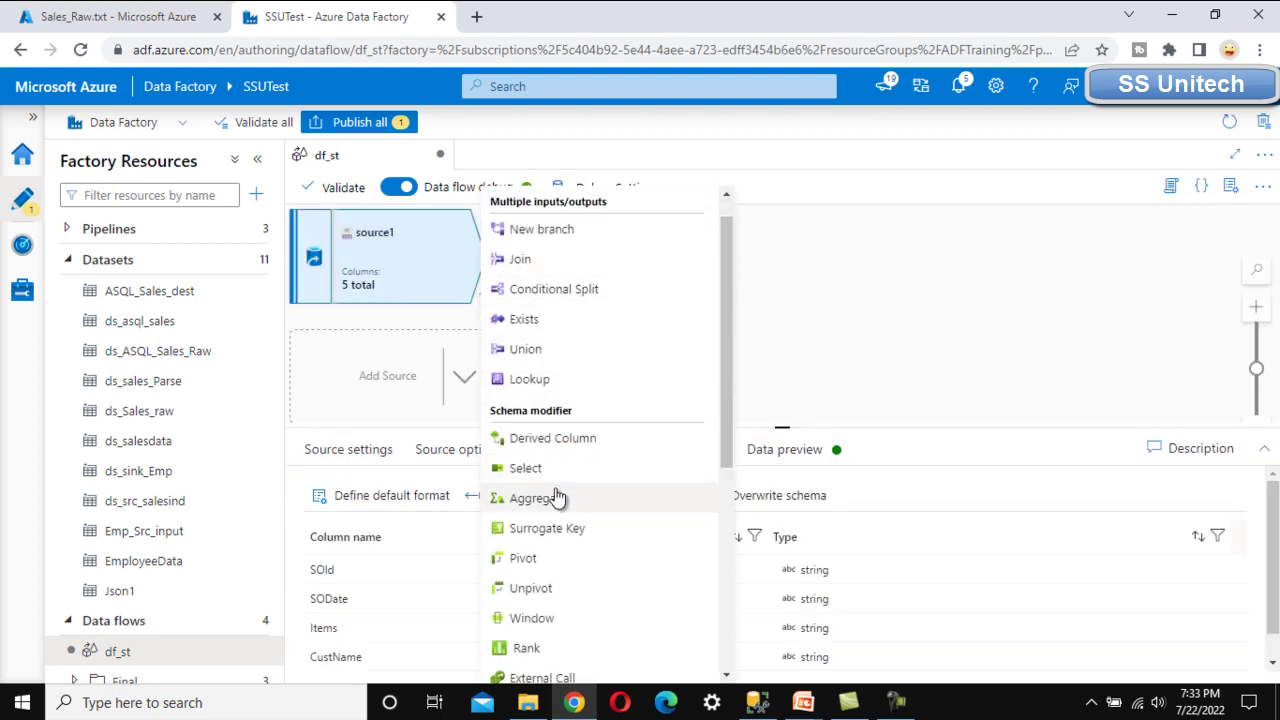
scroll(557, 497, down, 3)
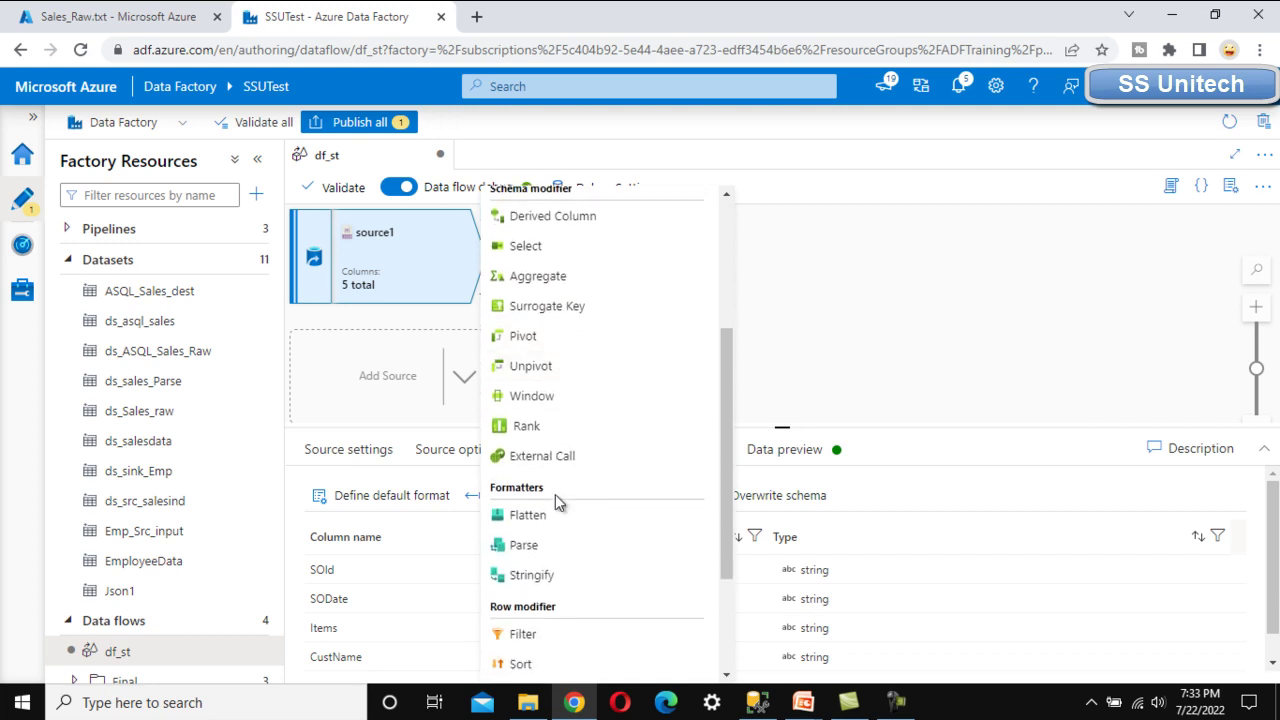
click(535, 516)
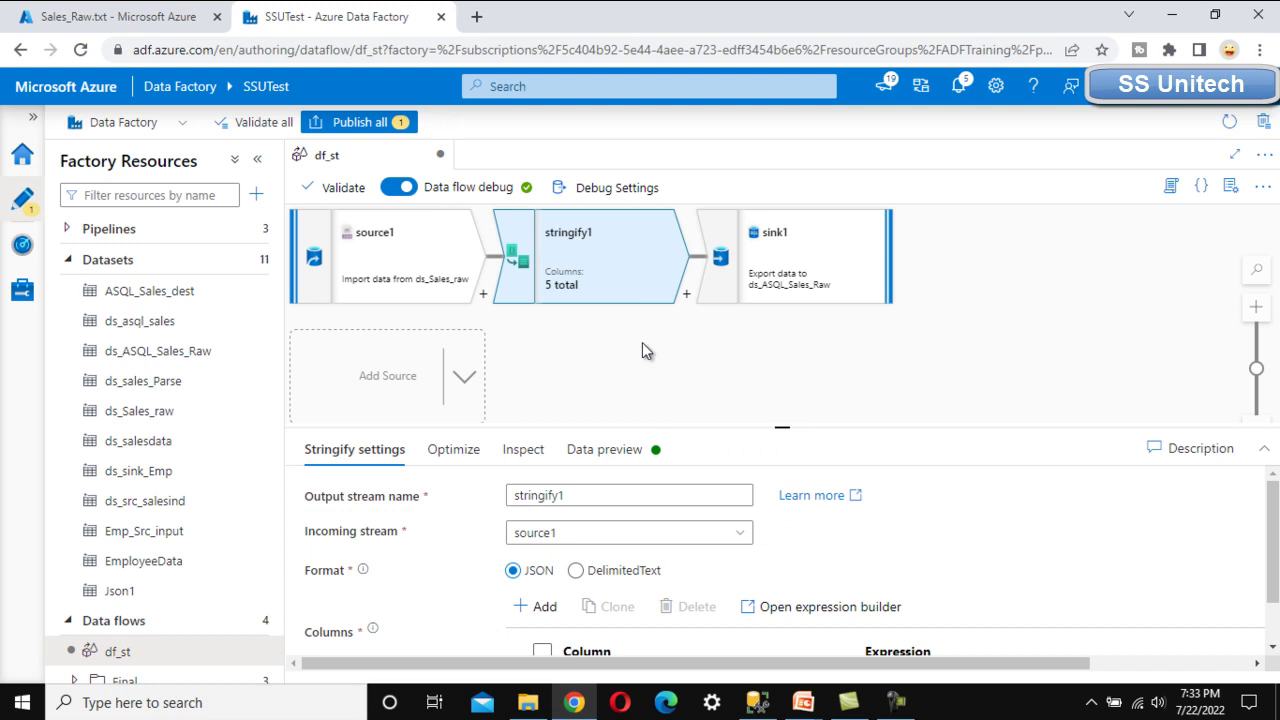
drag(781, 428, 776, 270)
click(579, 341)
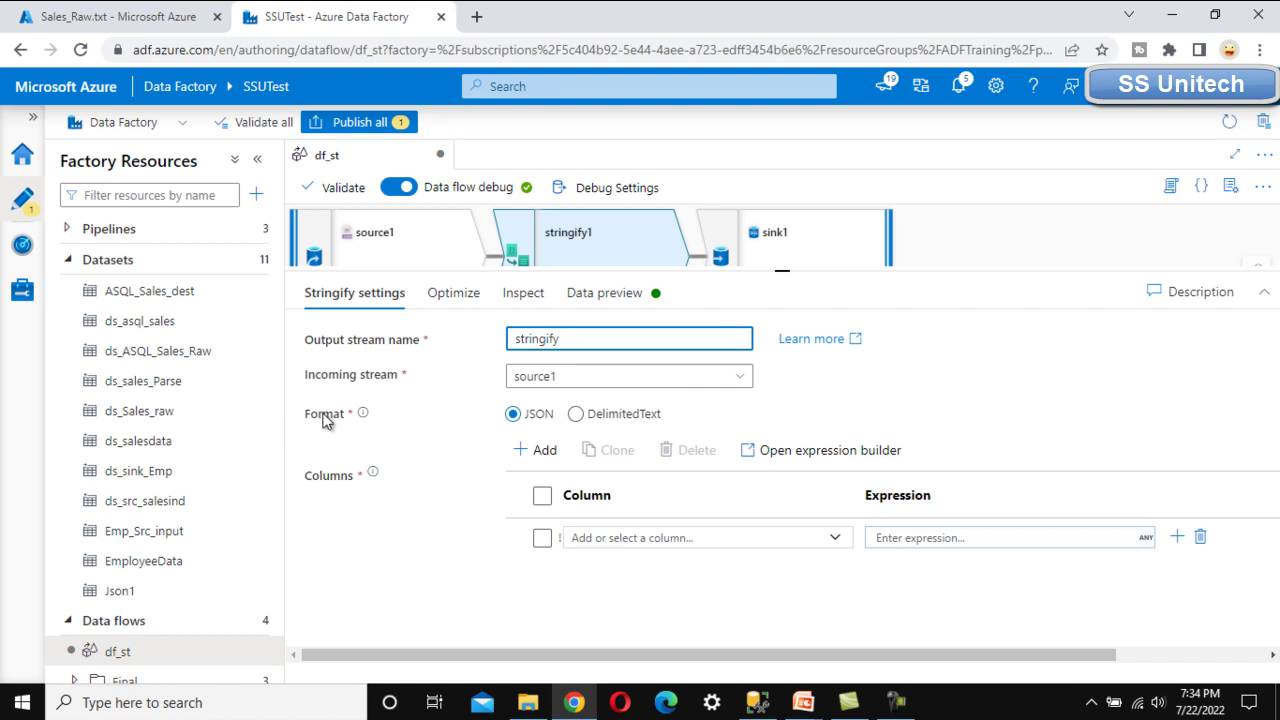
click(352, 417)
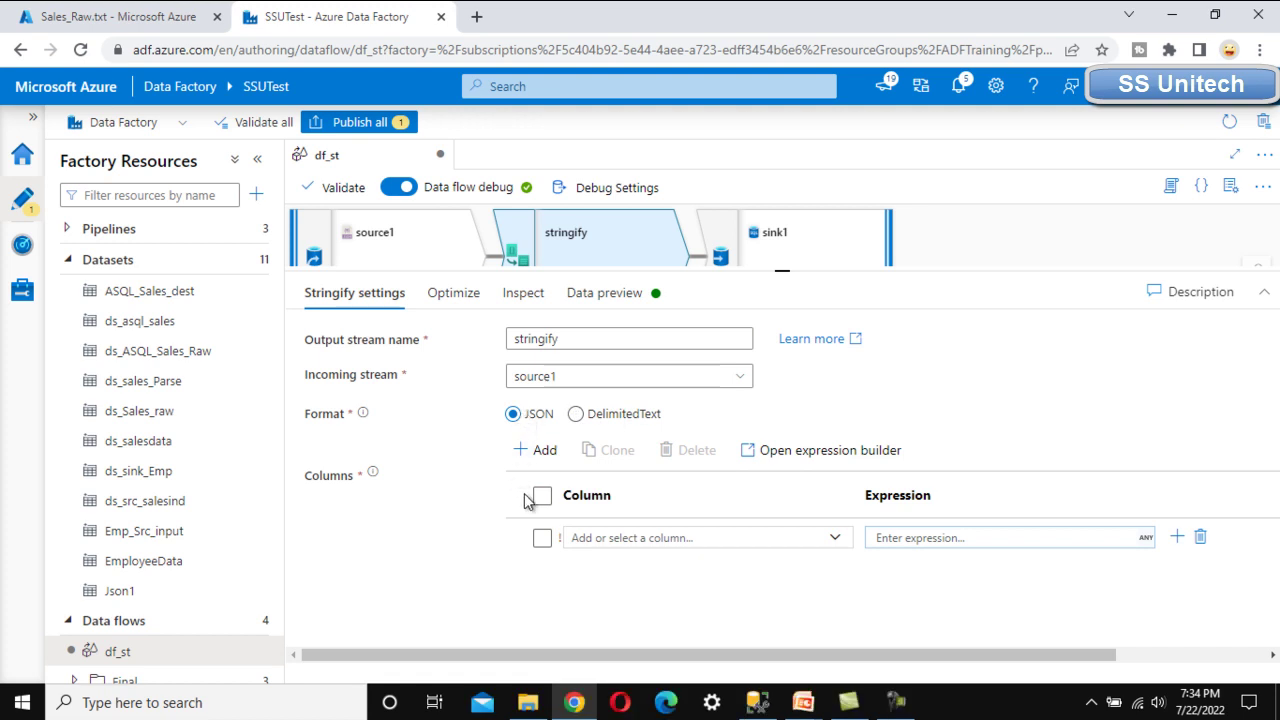
- Configure the stringify transformation to convert the Address column, using the incoming Address column as its expression, and save the expression
click(837, 540)
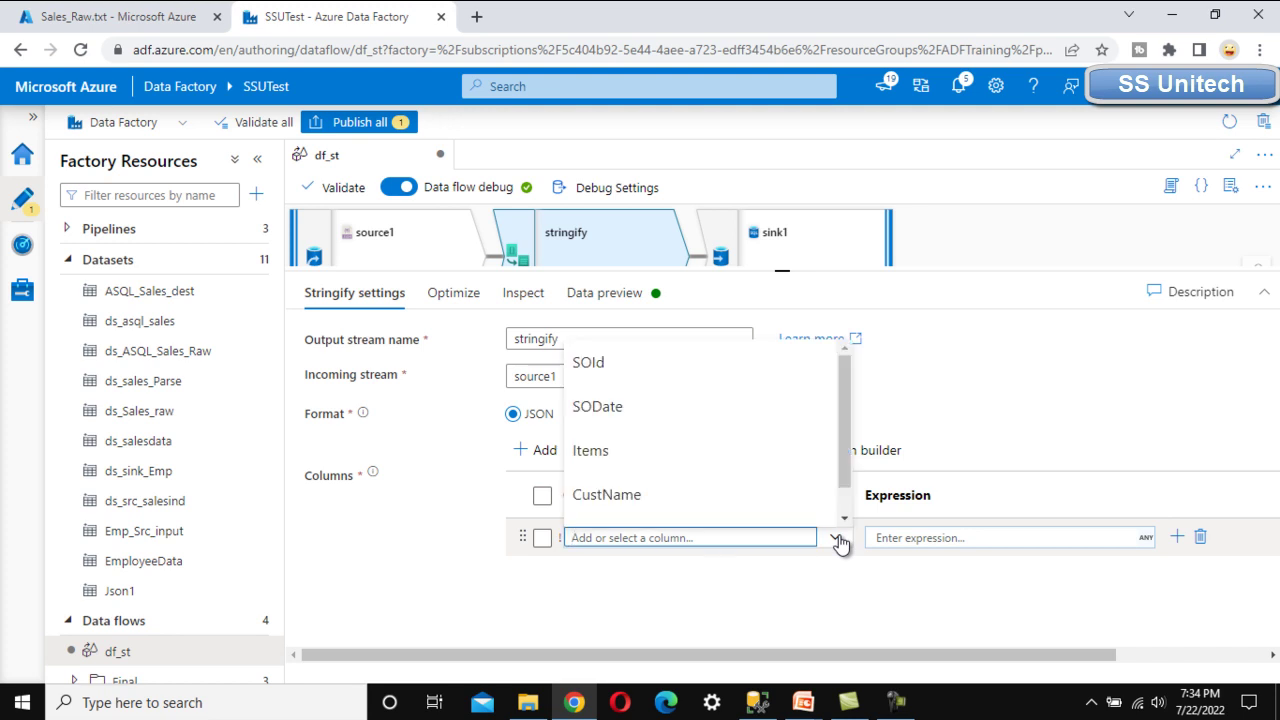
scroll(737, 477, down, 1)
click(606, 506)
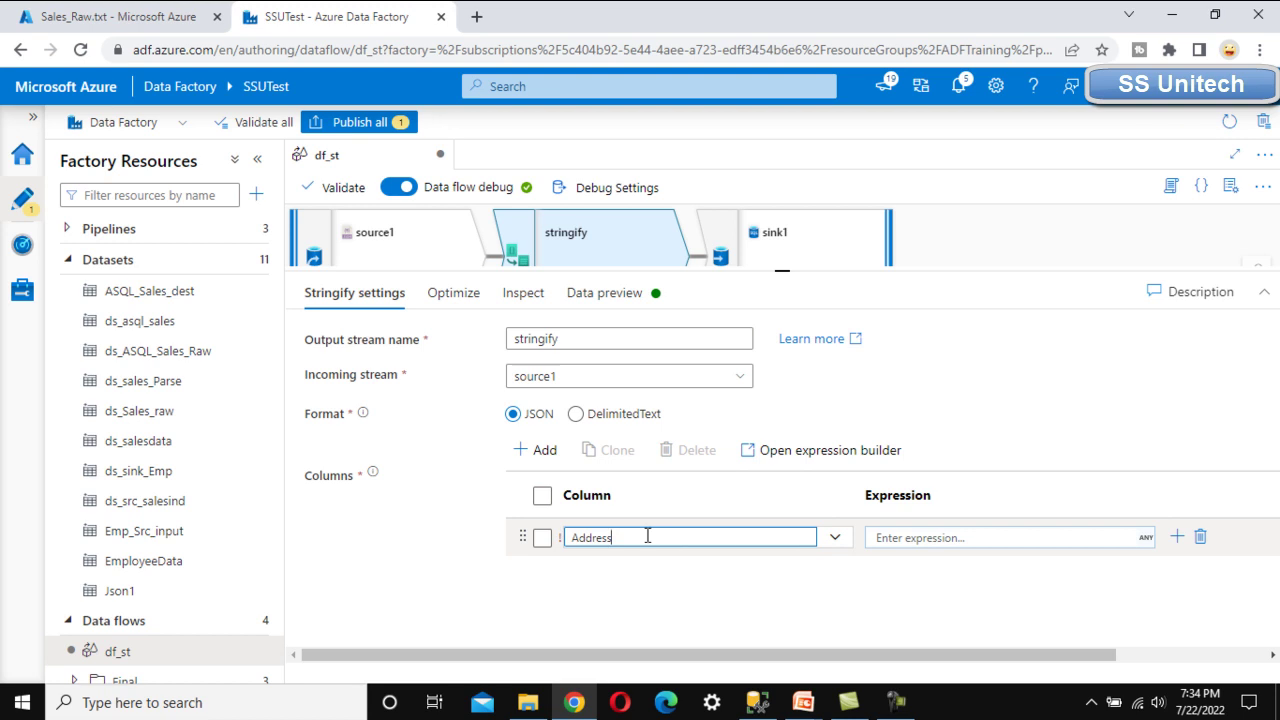
click(915, 537)
click(912, 560)
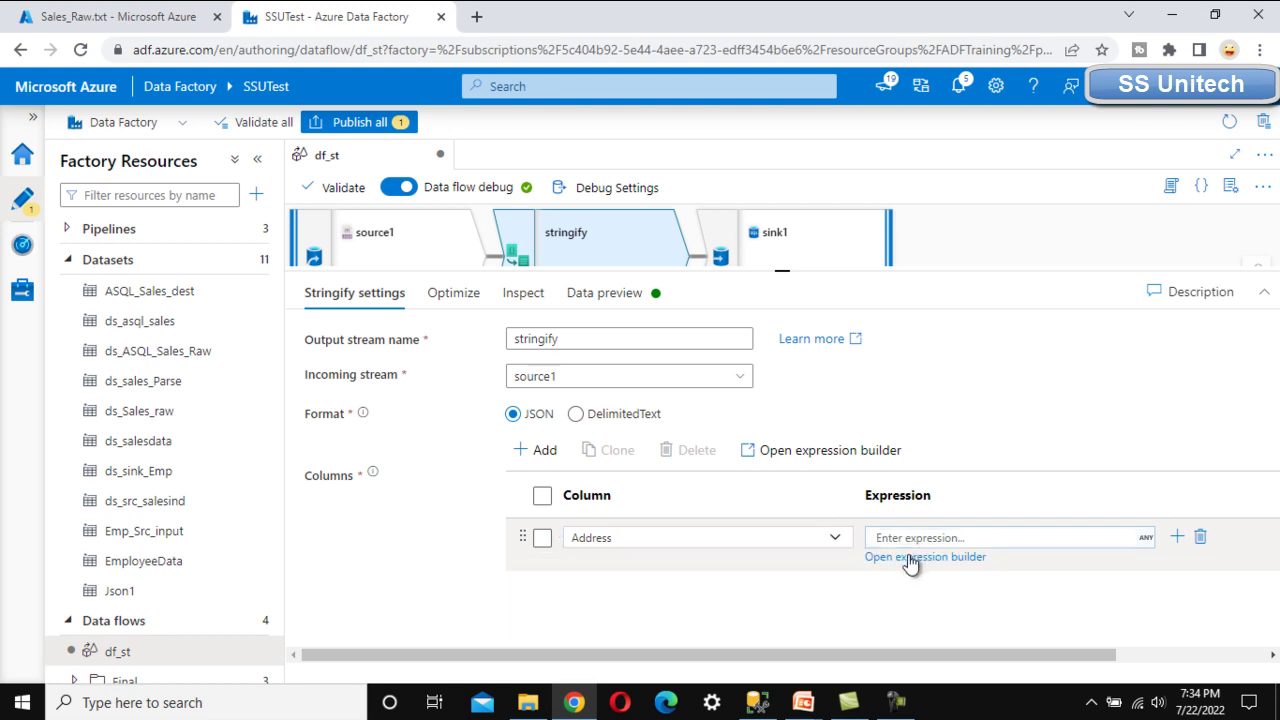
click(915, 558)
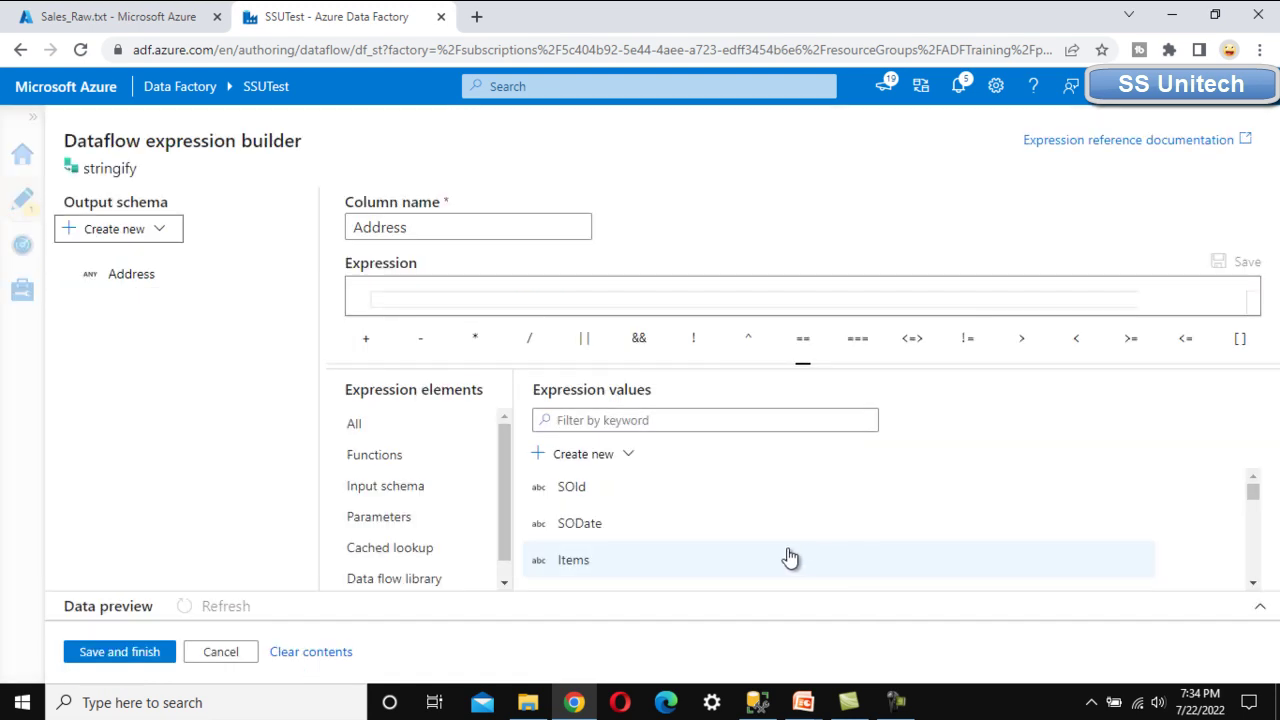
scroll(623, 505, down, 3)
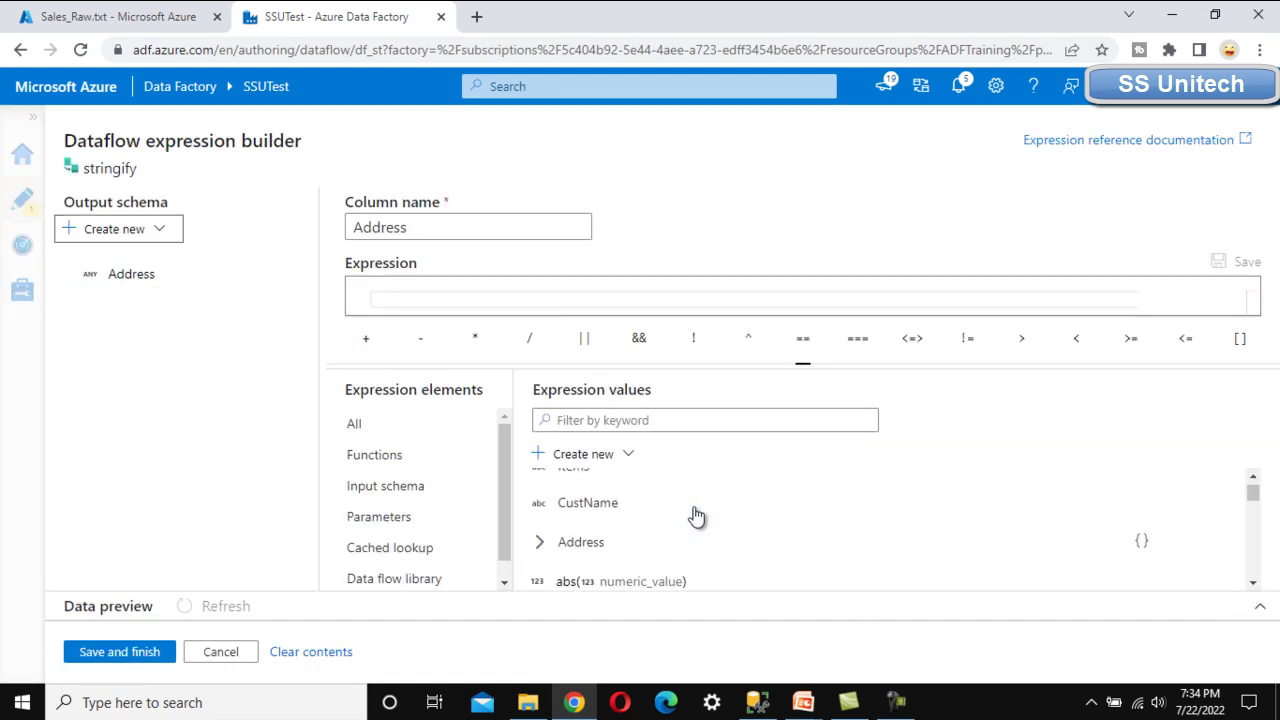
click(600, 544)
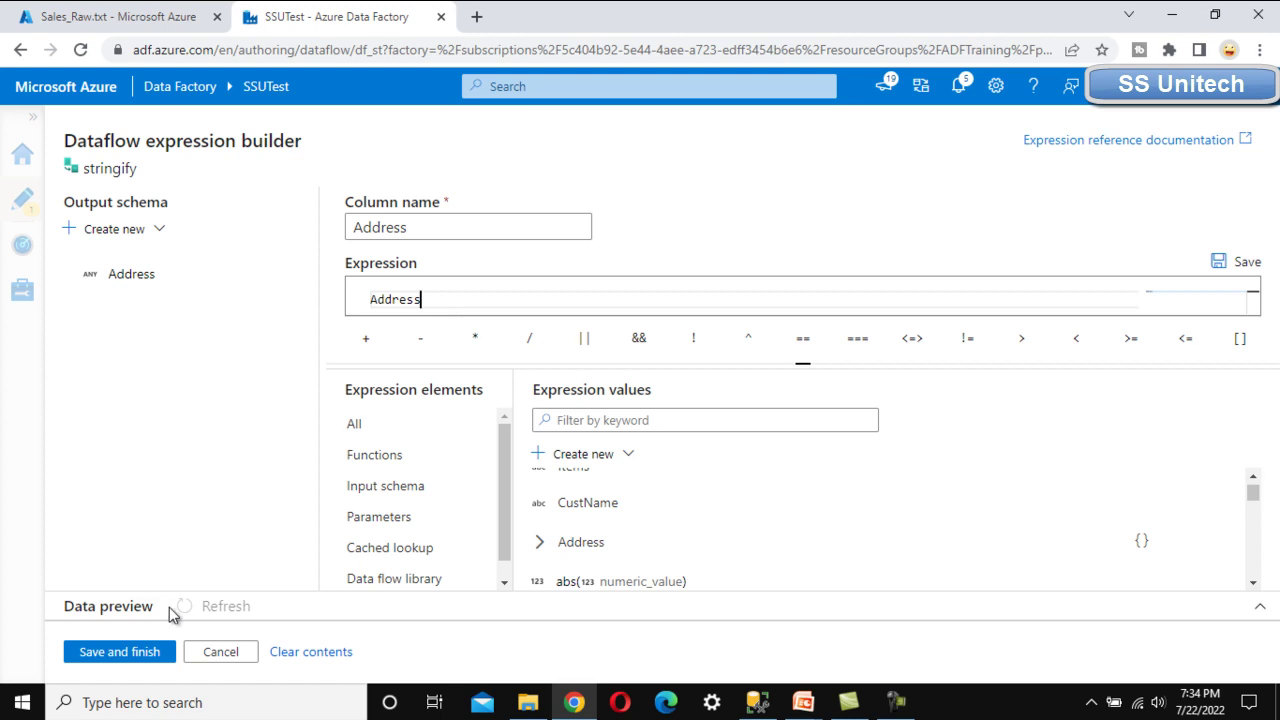
click(108, 652)
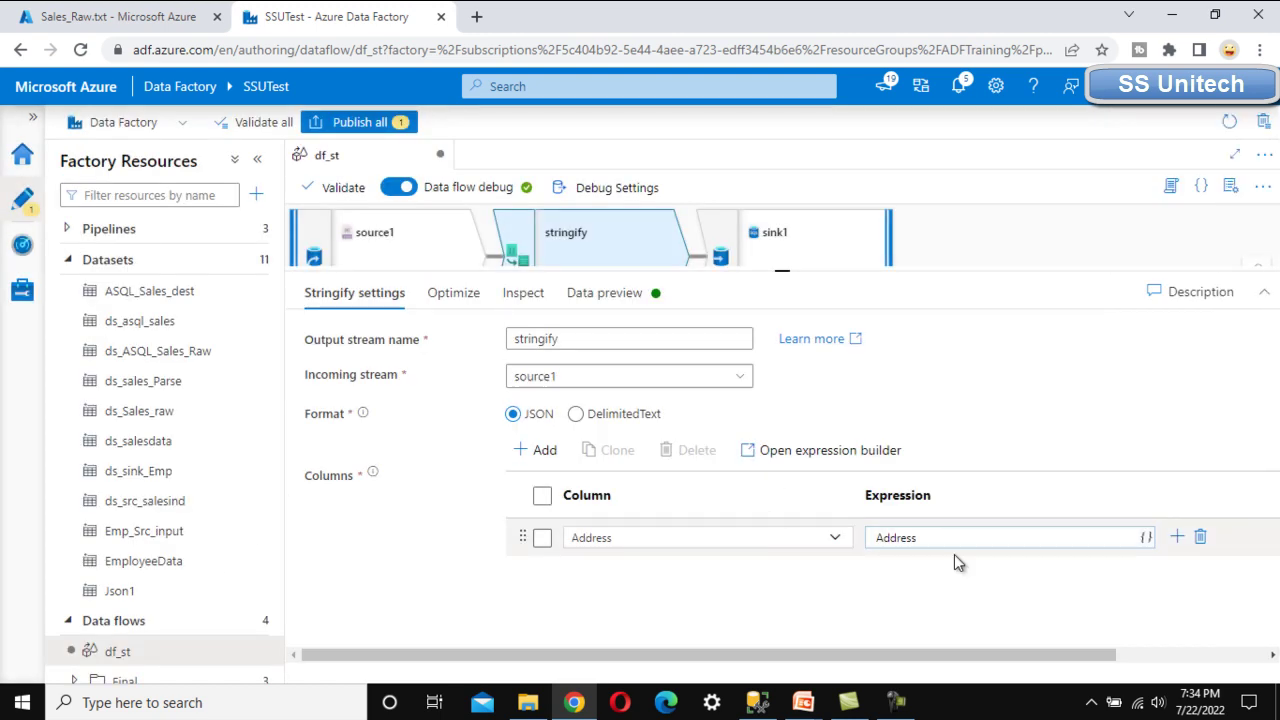
- Load the data preview of the stringify transformation and examine the column types in its output schema, especially Address
click(619, 298)
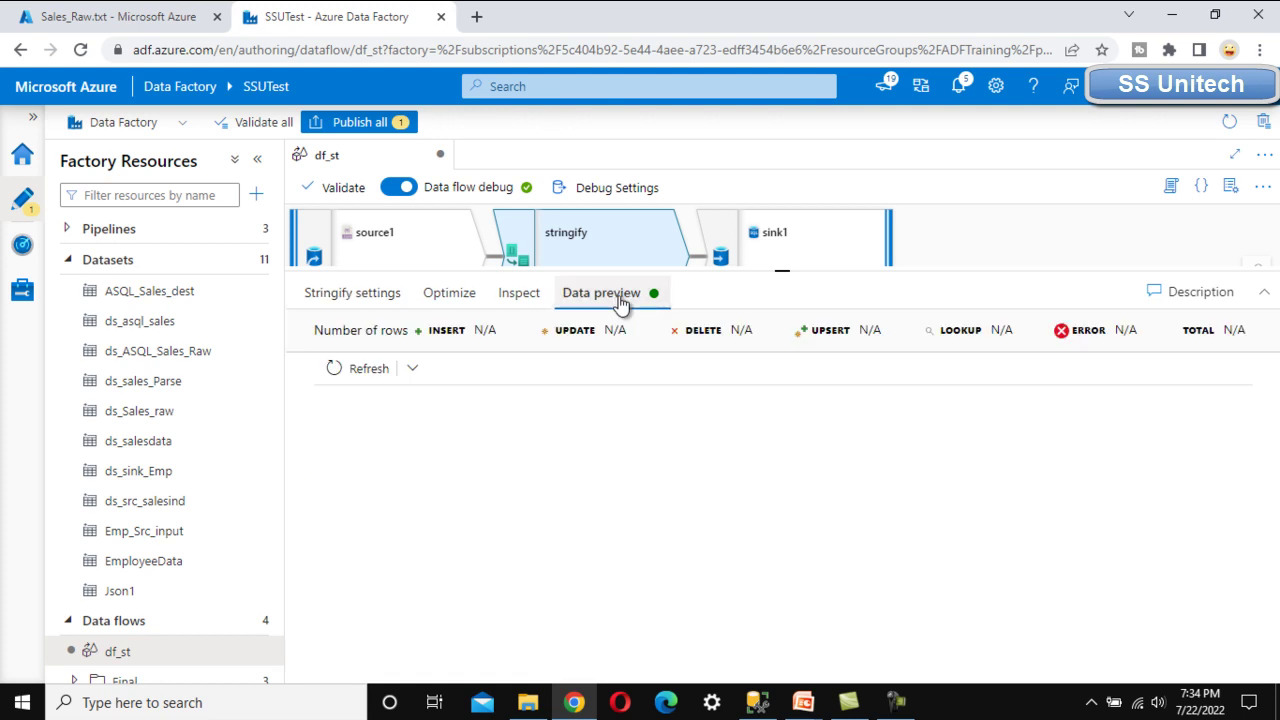
click(345, 370)
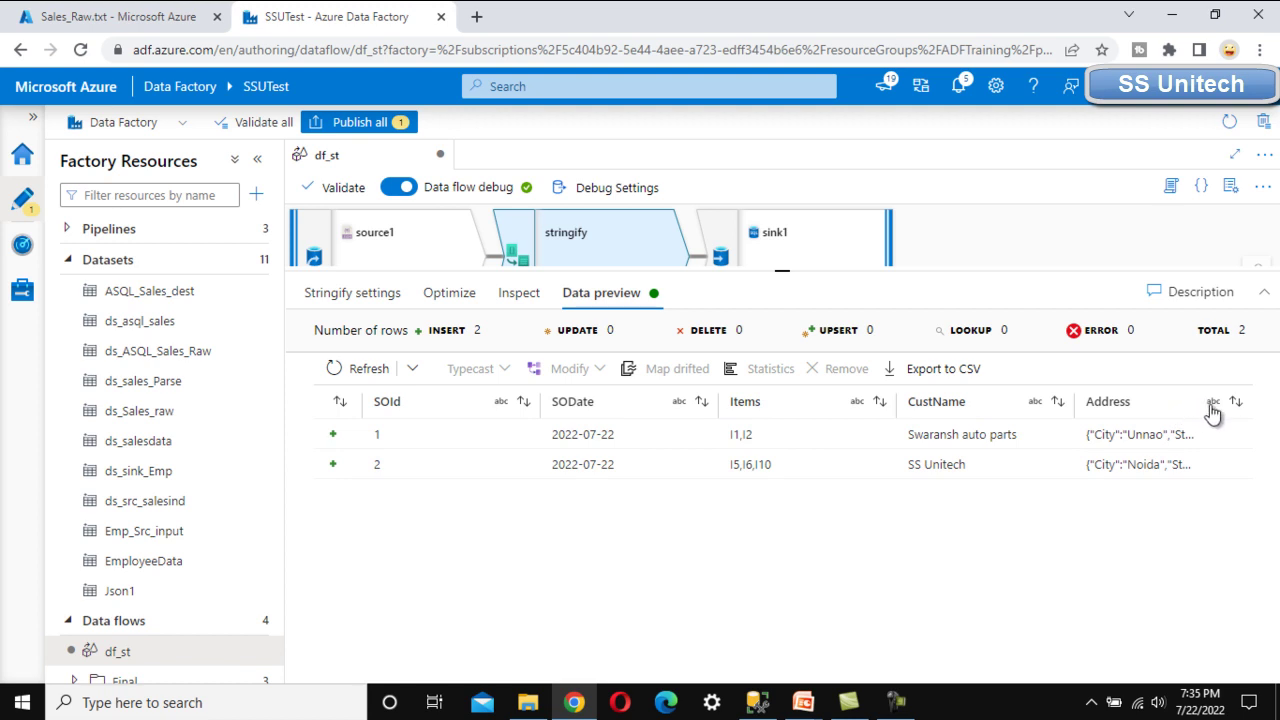
click(521, 291)
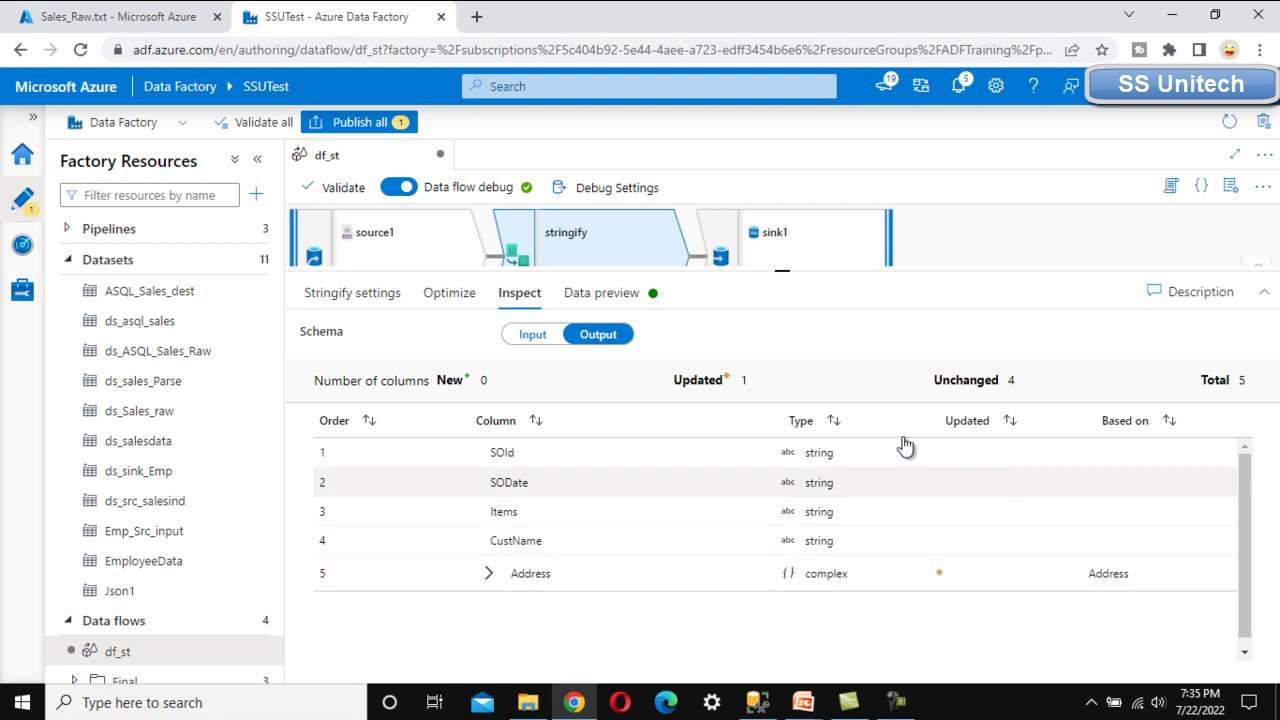
drag(785, 272, 810, 415)
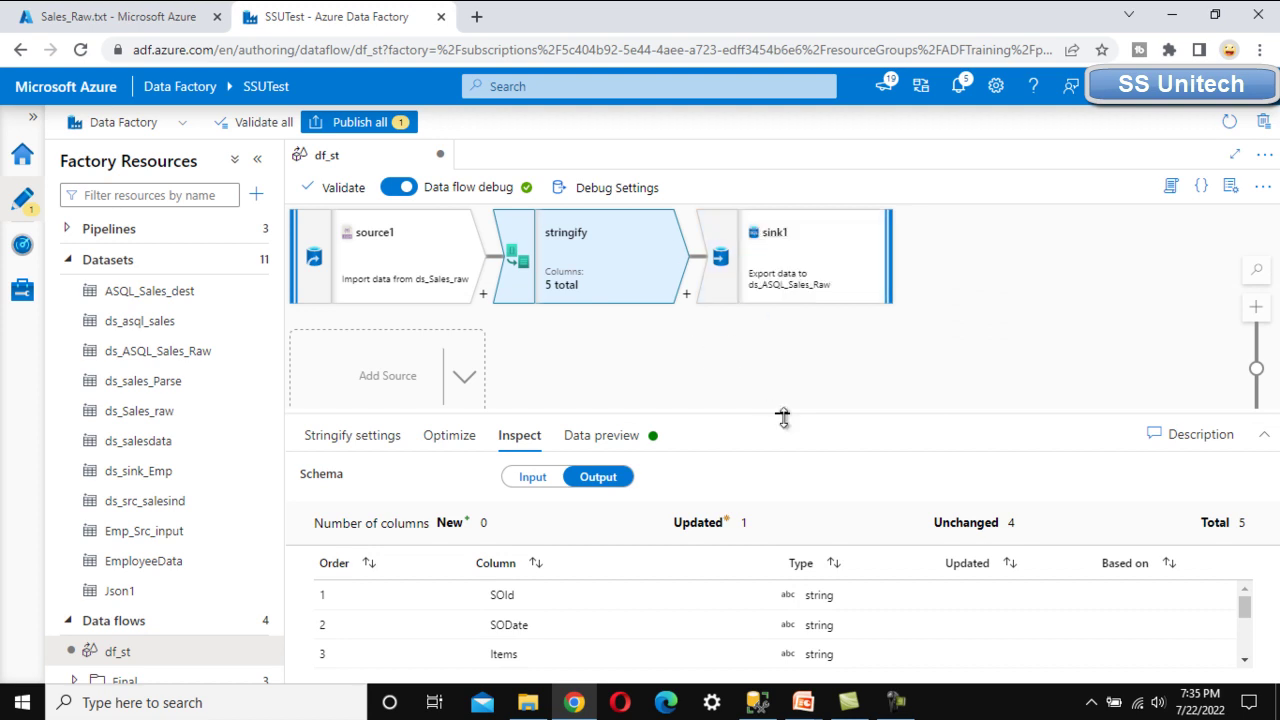
drag(782, 409, 775, 343)
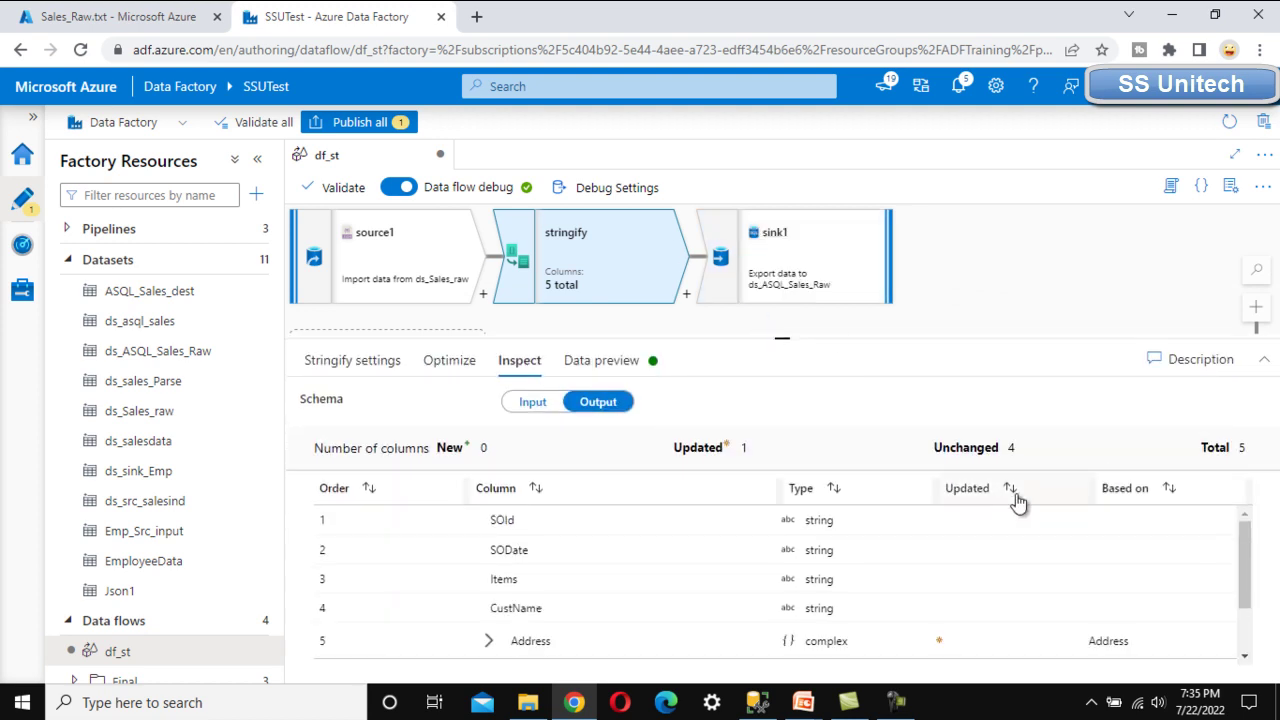
scroll(688, 537, down, 2)
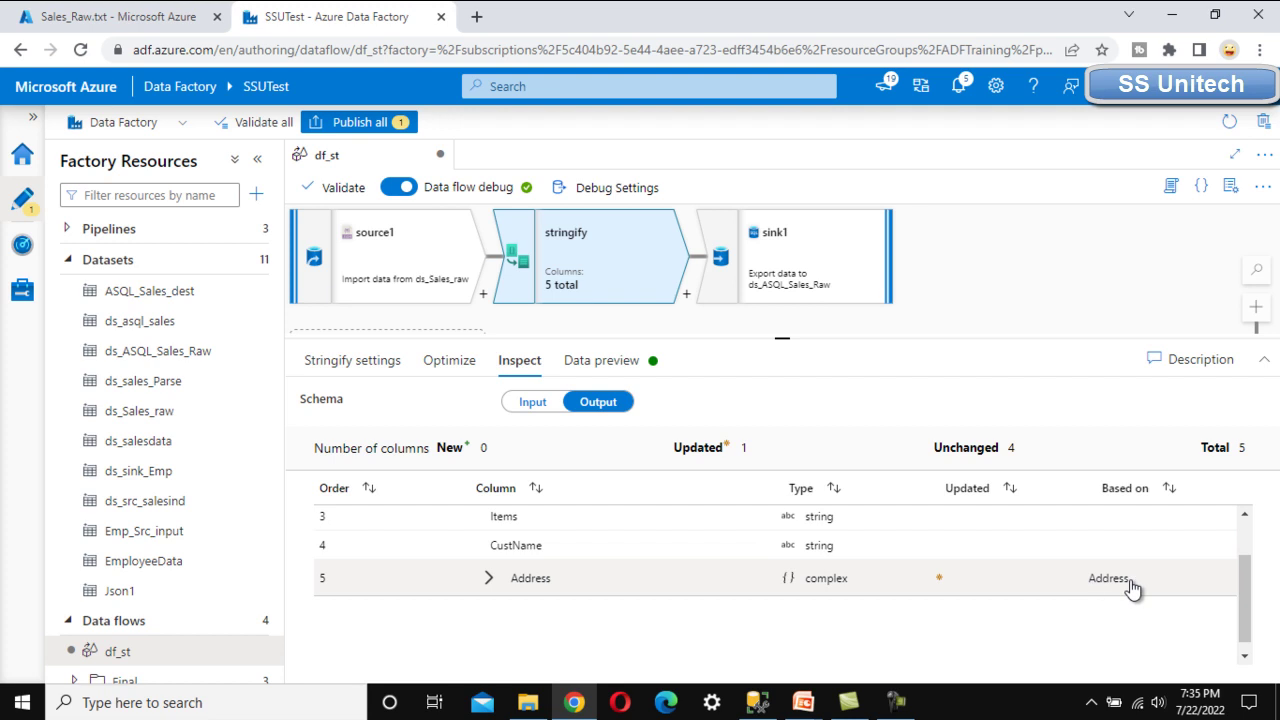
scroll(1132, 588, up, 2)
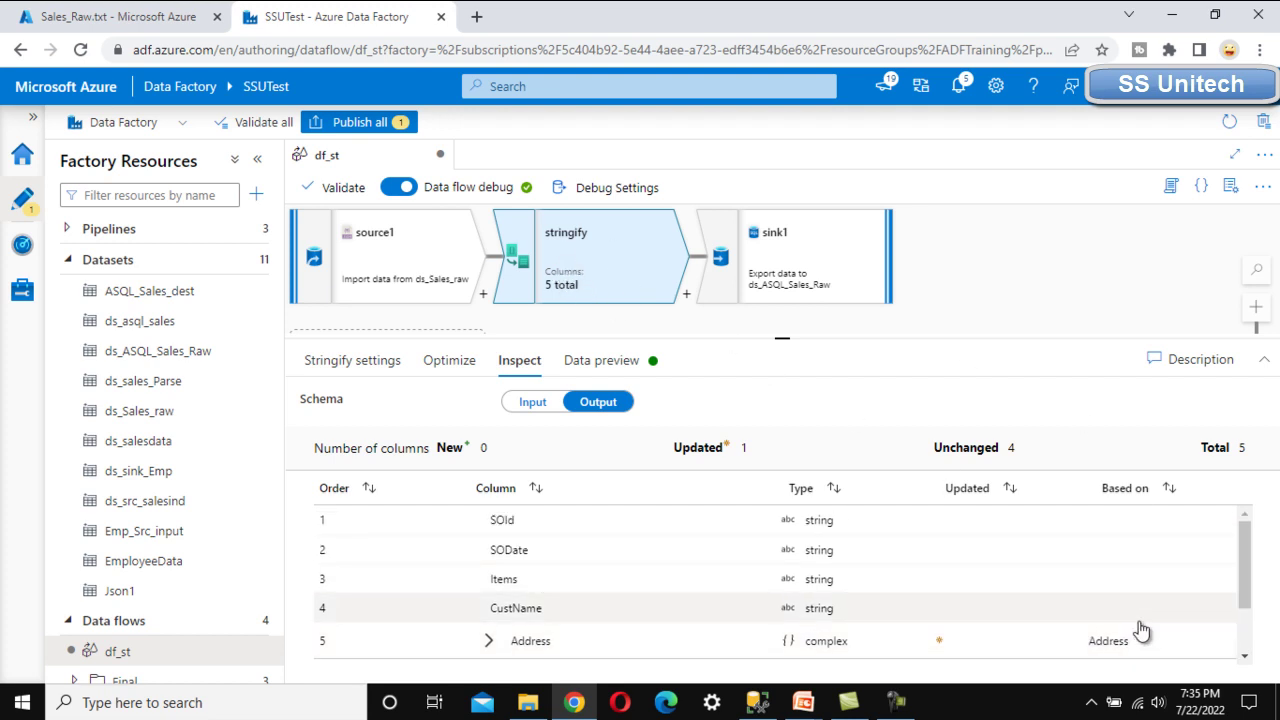
- Insert a Derived Column transformation between stringify and sink1
click(686, 298)
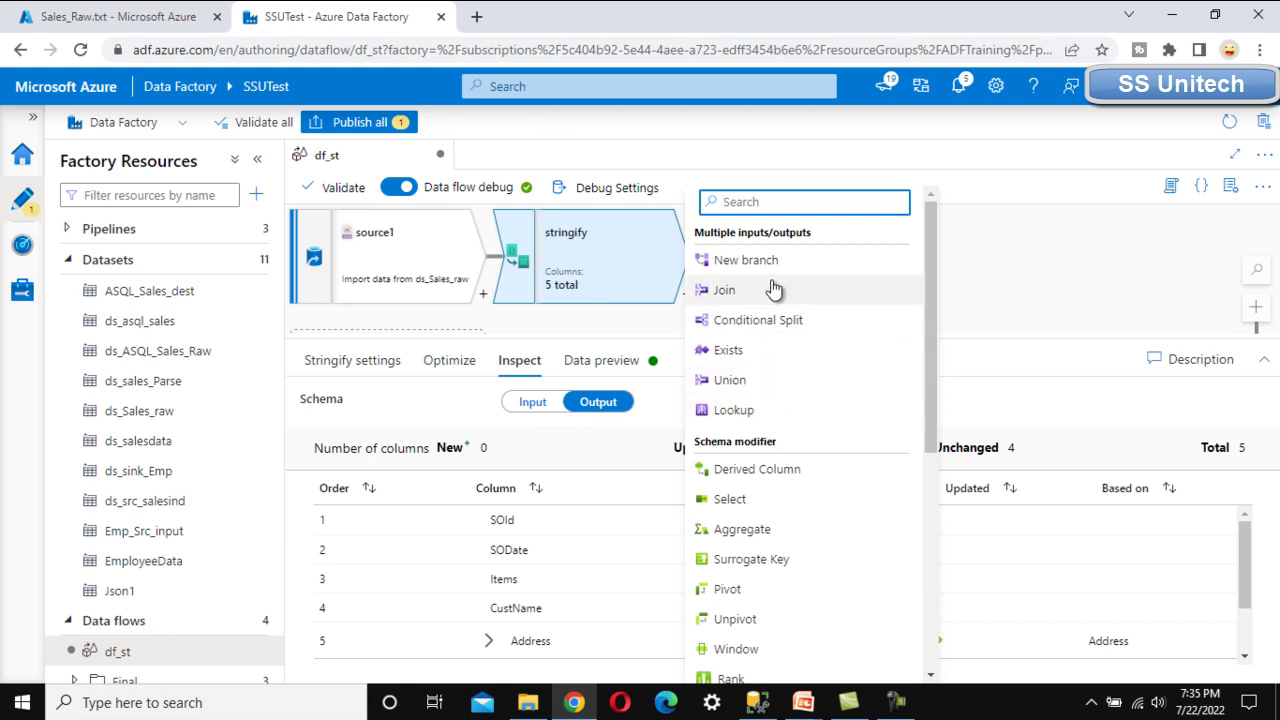
click(800, 469)
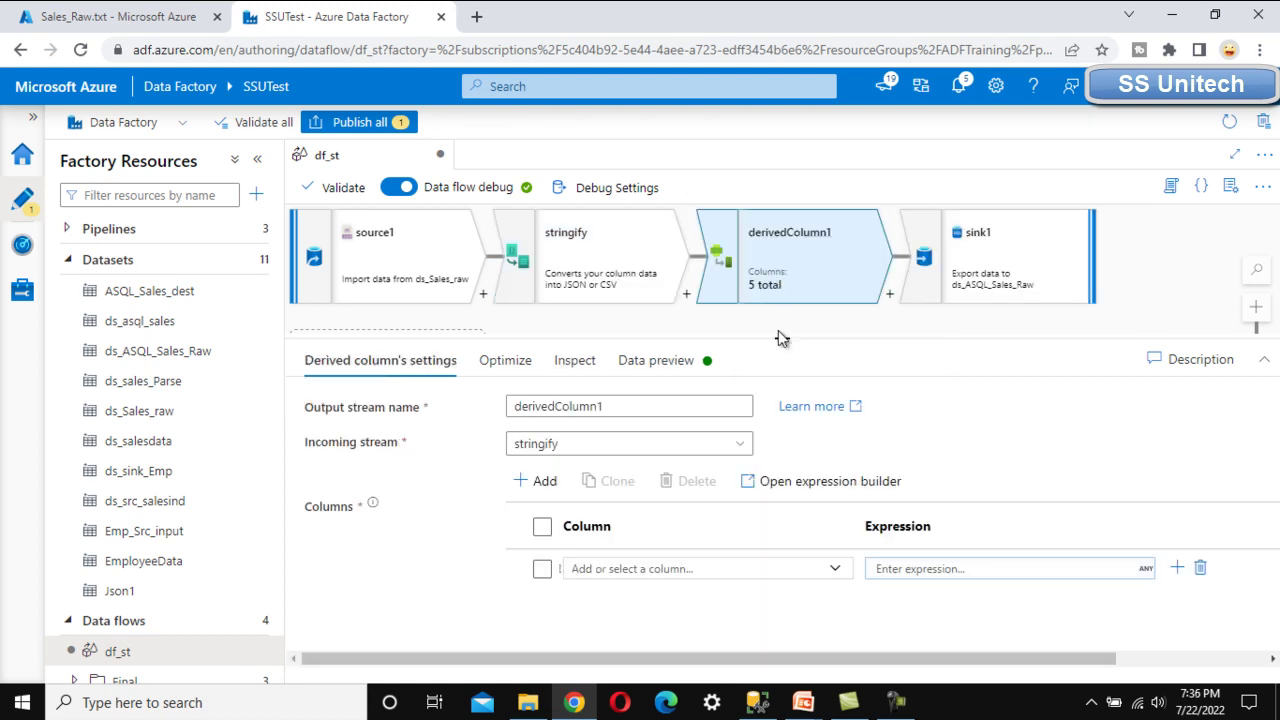
drag(783, 339, 780, 258)
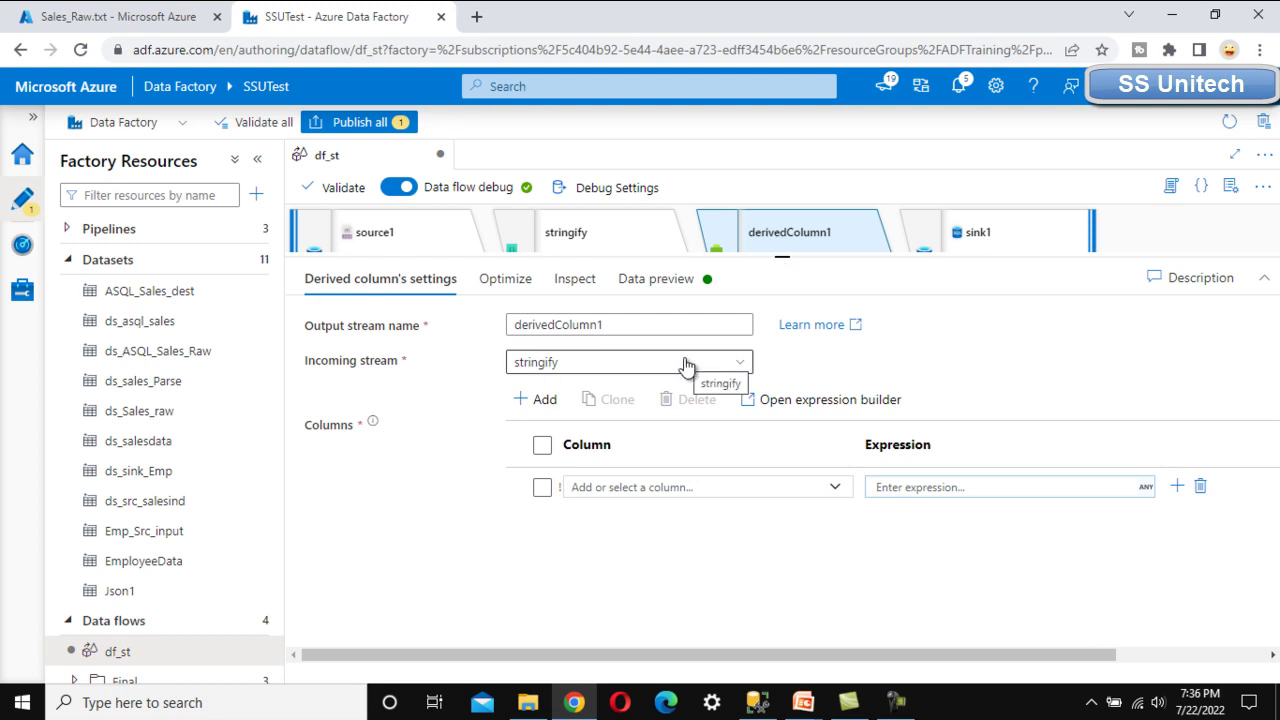
- Choose Address as the column of the derivedColumn1 transformation and open the expression builder for it
click(836, 489)
scroll(780, 586, down, 1)
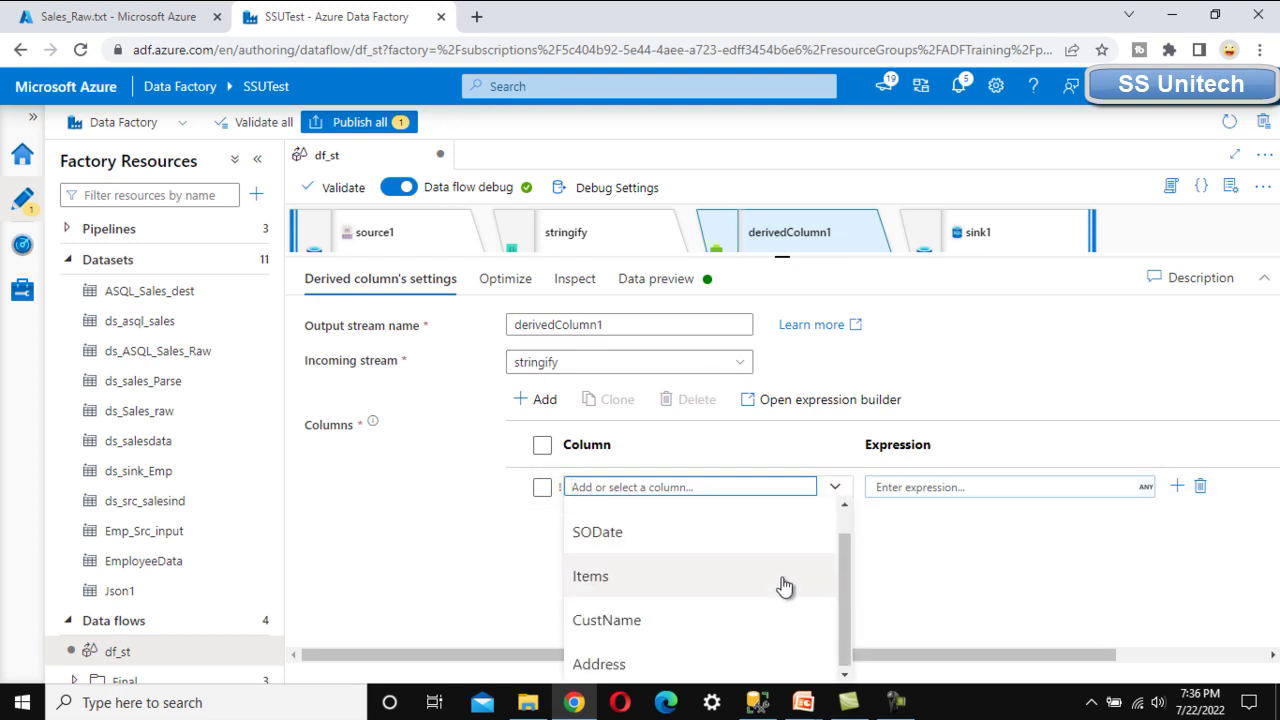
click(651, 671)
click(958, 488)
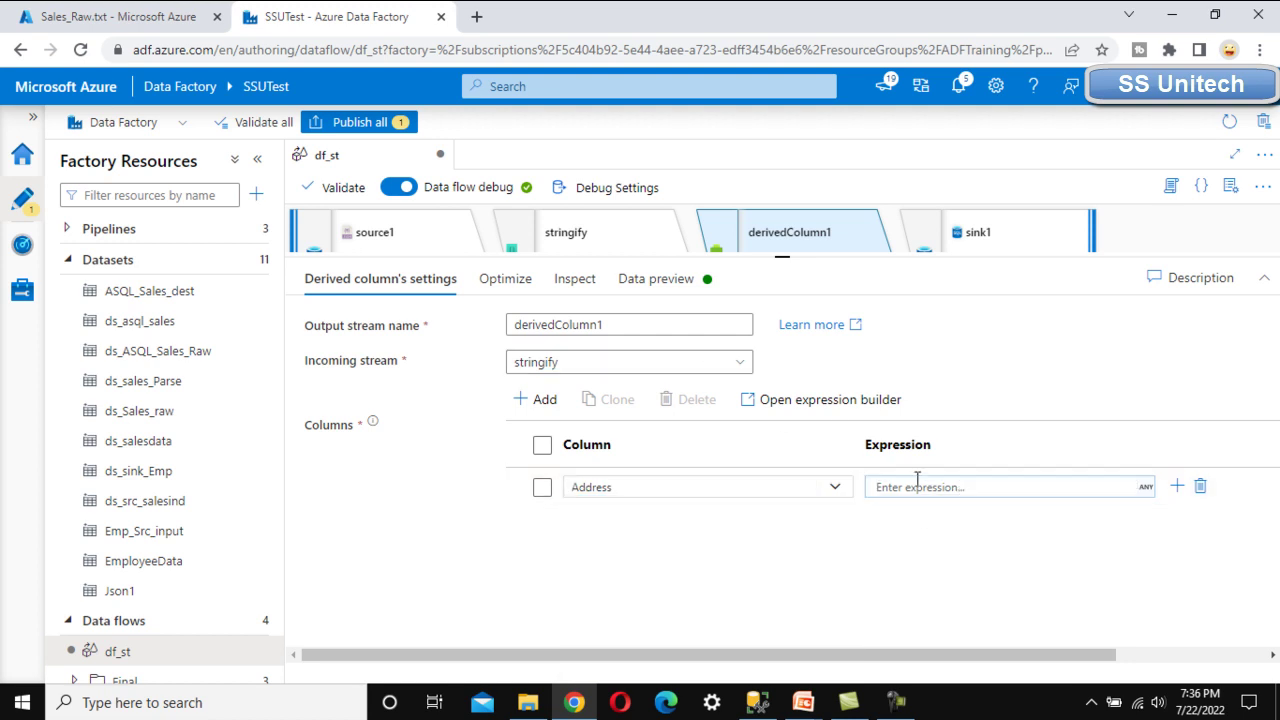
mouse_move(929, 512)
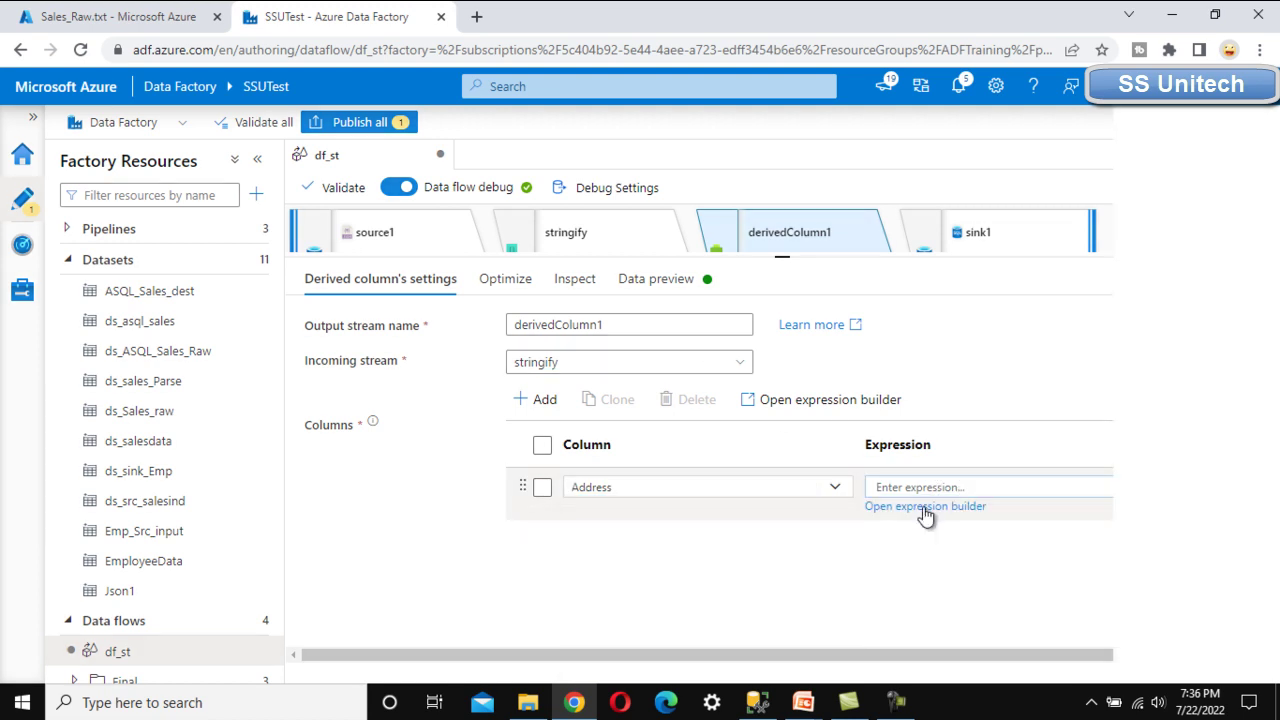
click(823, 404)
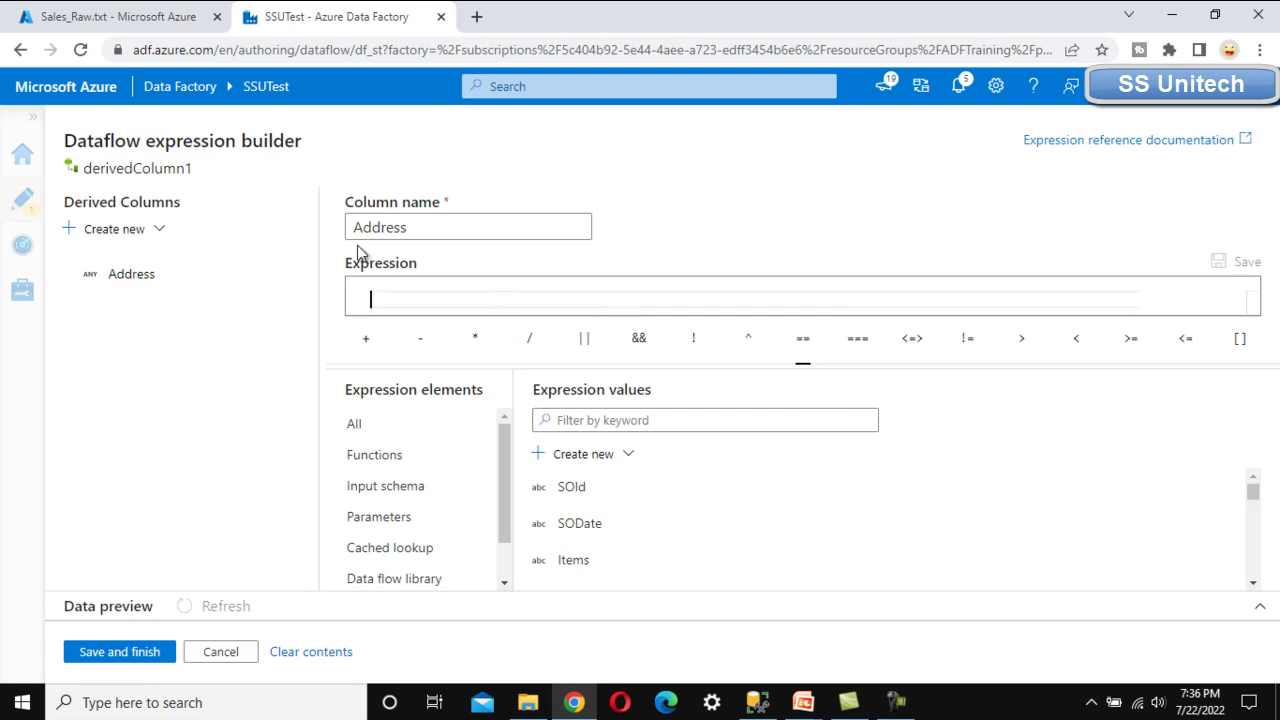
- Enter the expression toString(Address) for the Address derived column and inspect the fields nested under Address
text(toSt)
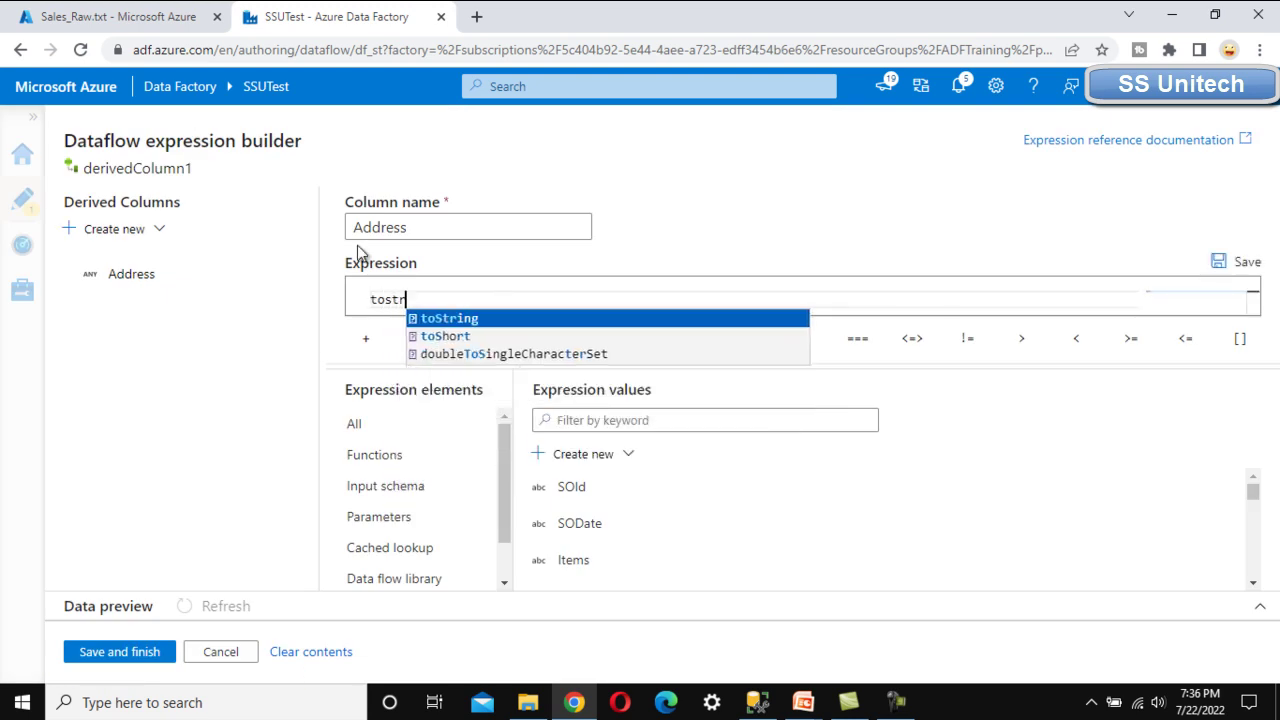
key(Return)
key(BackSpace)
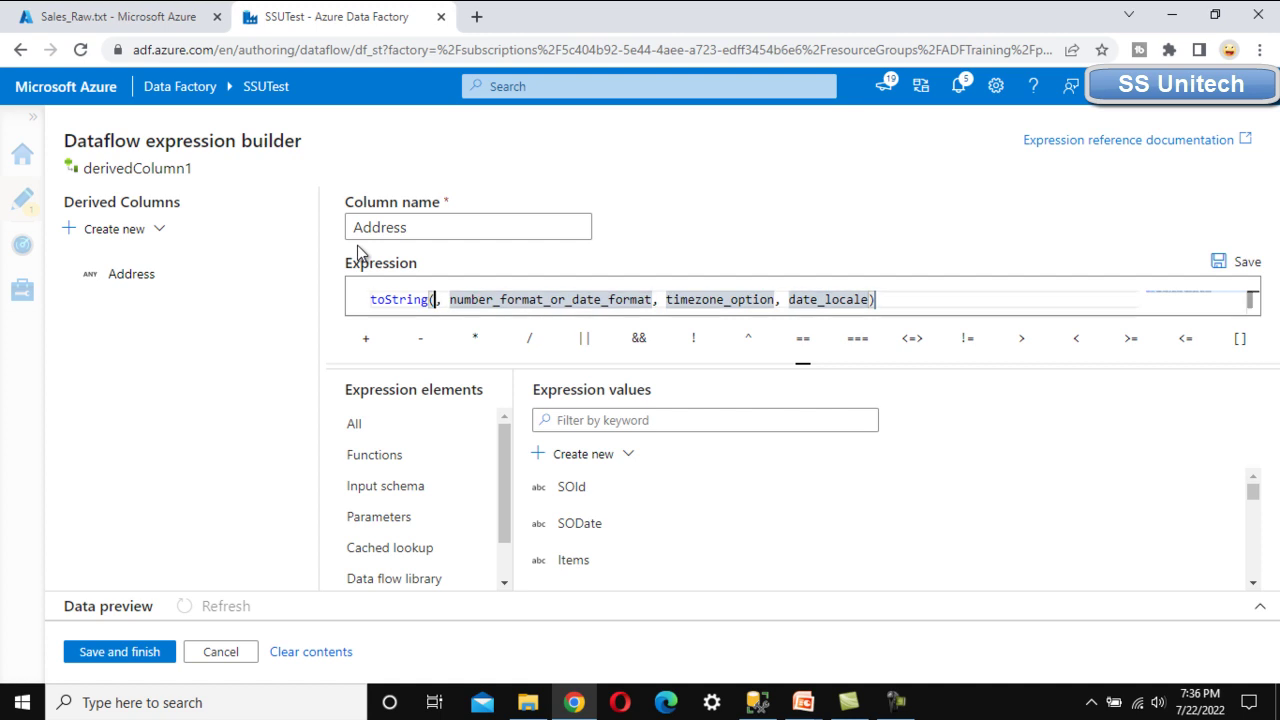
key(shift+End)
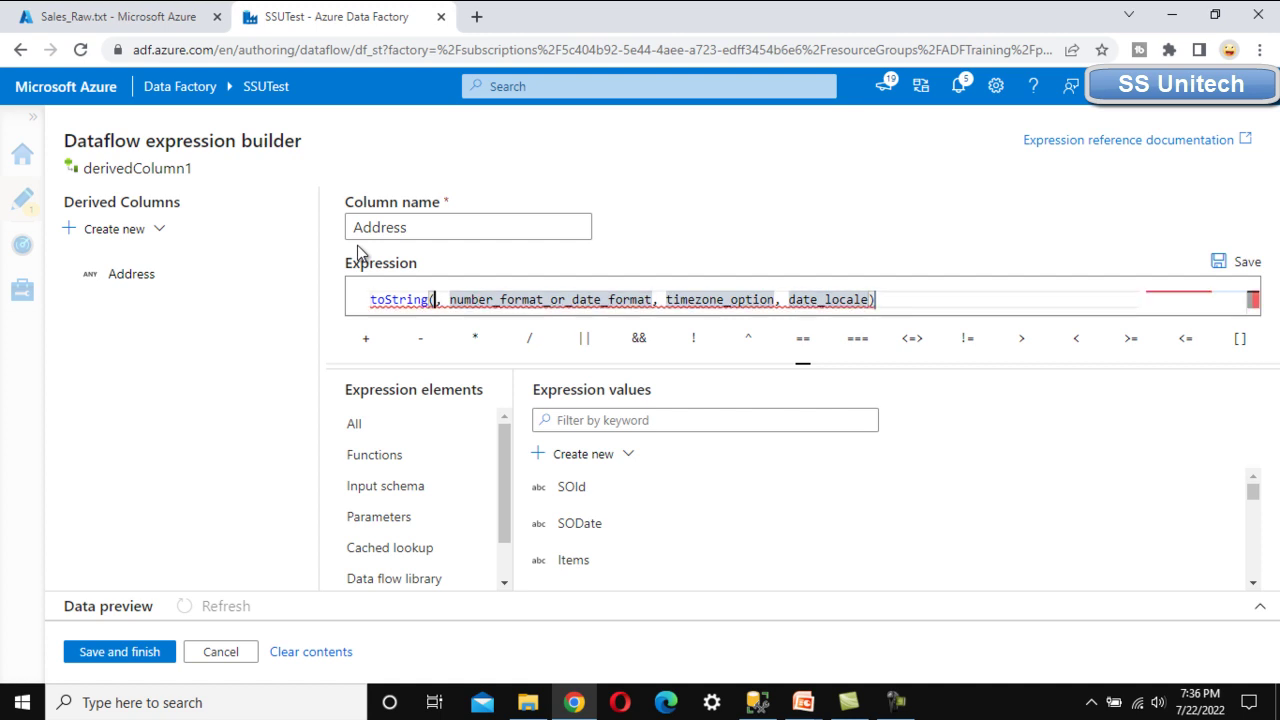
key(BackSpace)
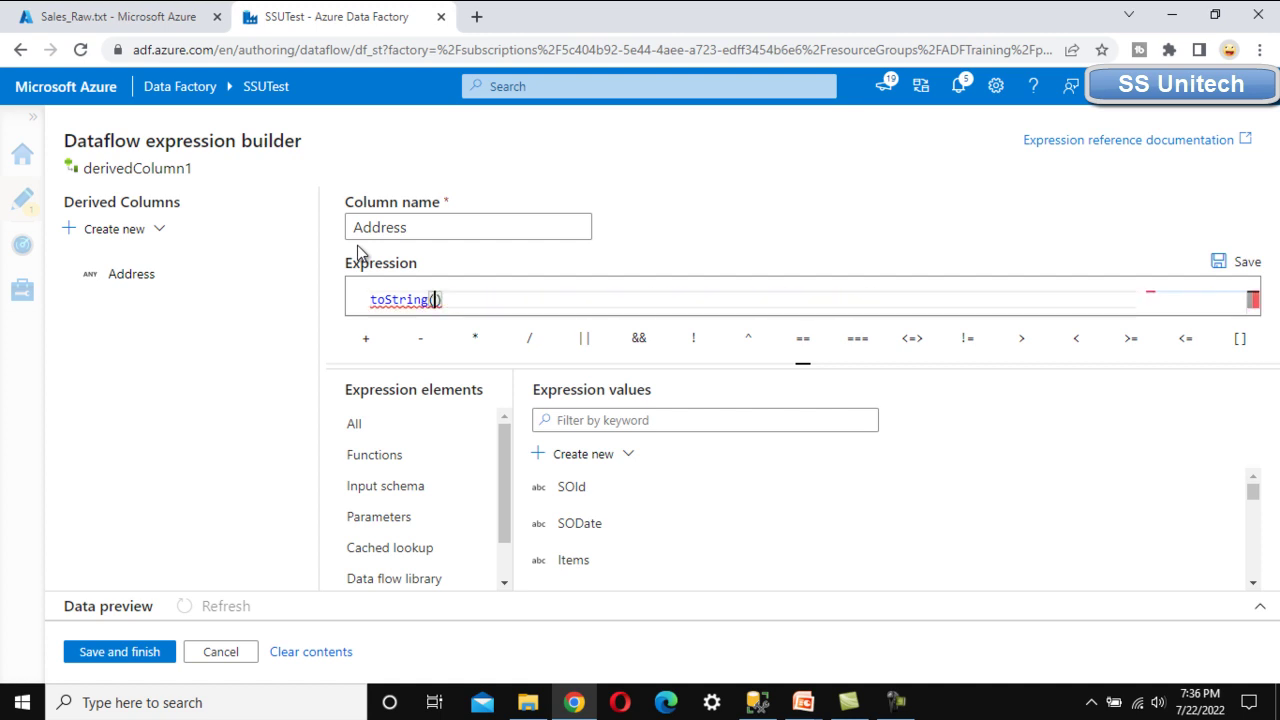
scroll(643, 537, down, 3)
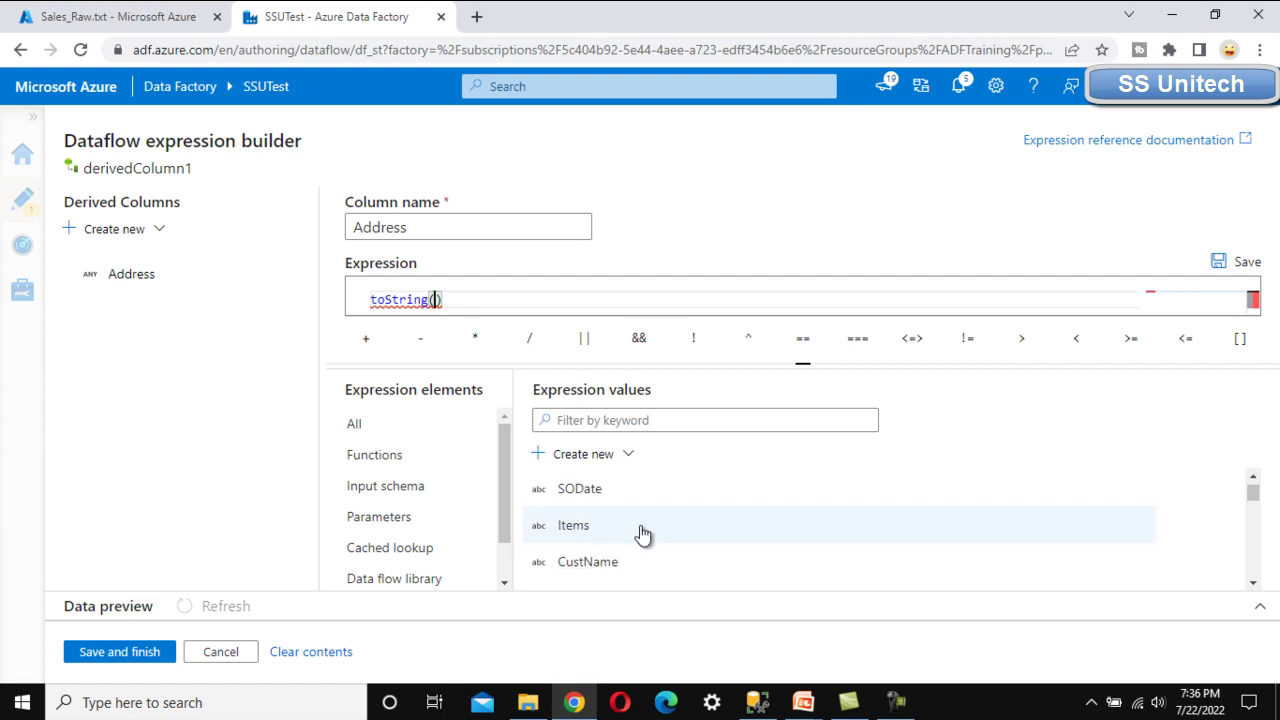
click(600, 541)
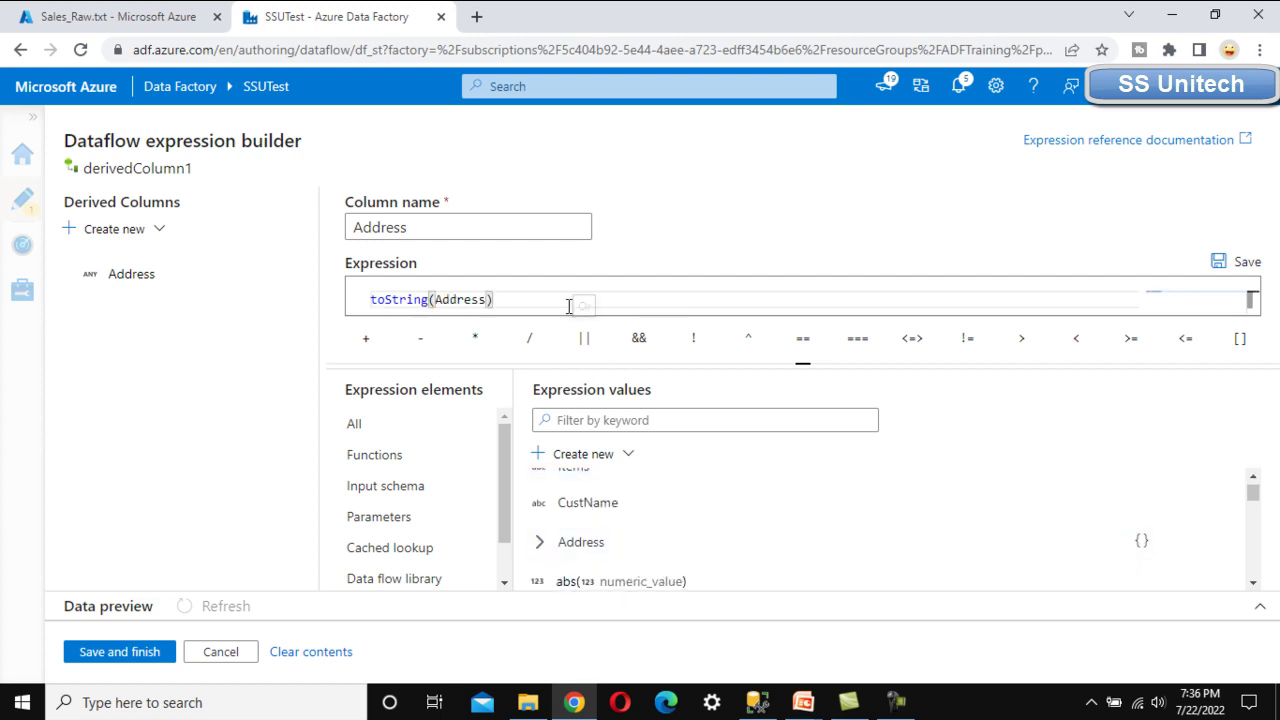
click(541, 541)
scroll(650, 548, down, 2)
scroll(625, 525, up, 1)
scroll(628, 516, up, 1)
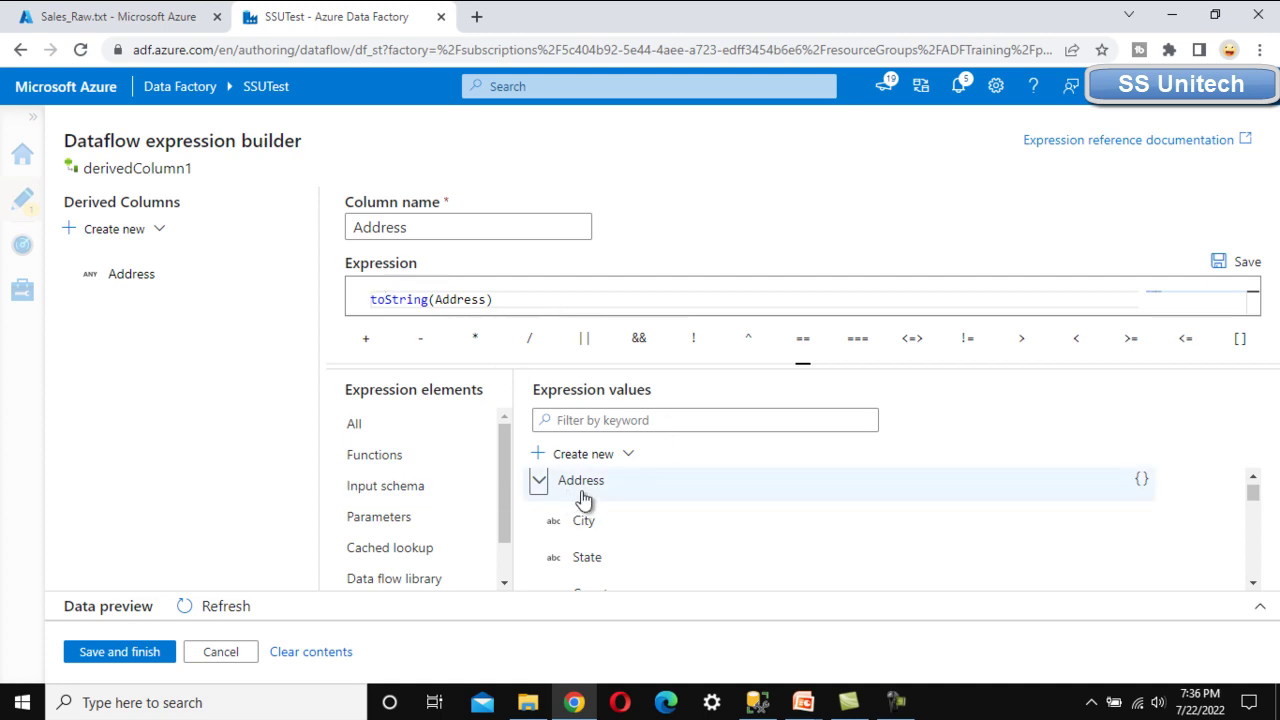
- Save the expression and rename the derived column to Address_1
click(117, 652)
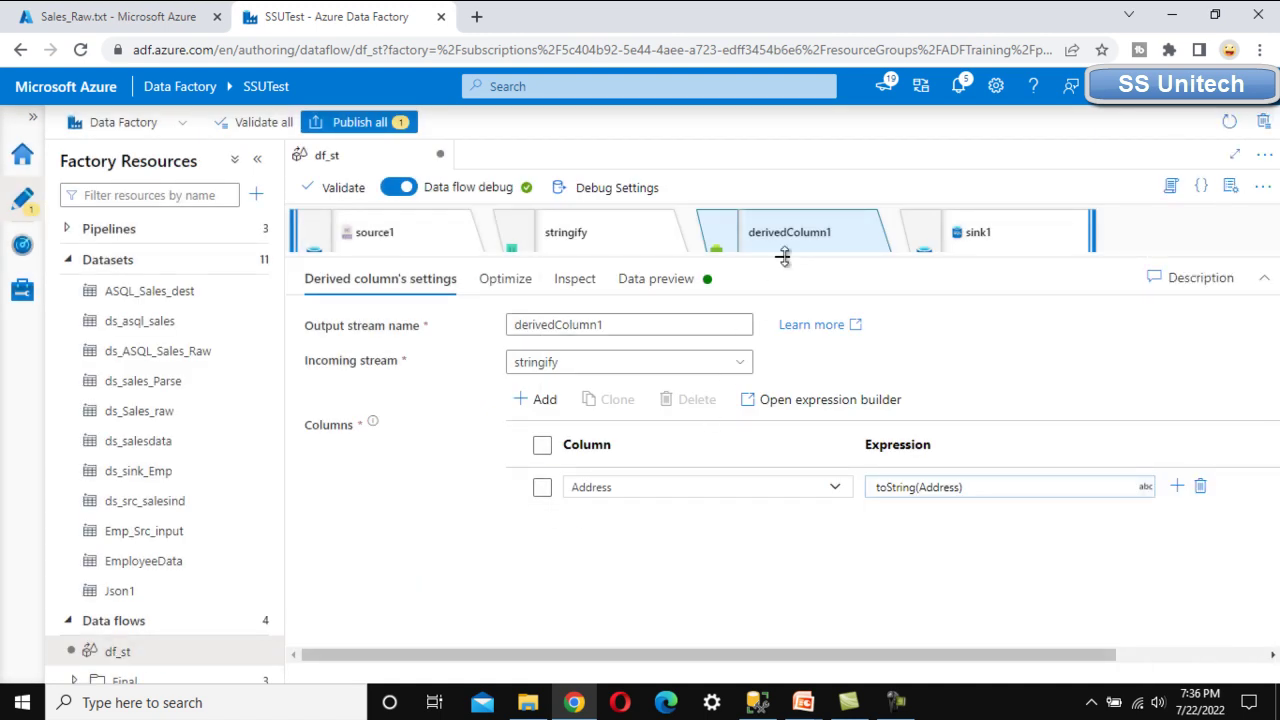
drag(783, 256, 814, 360)
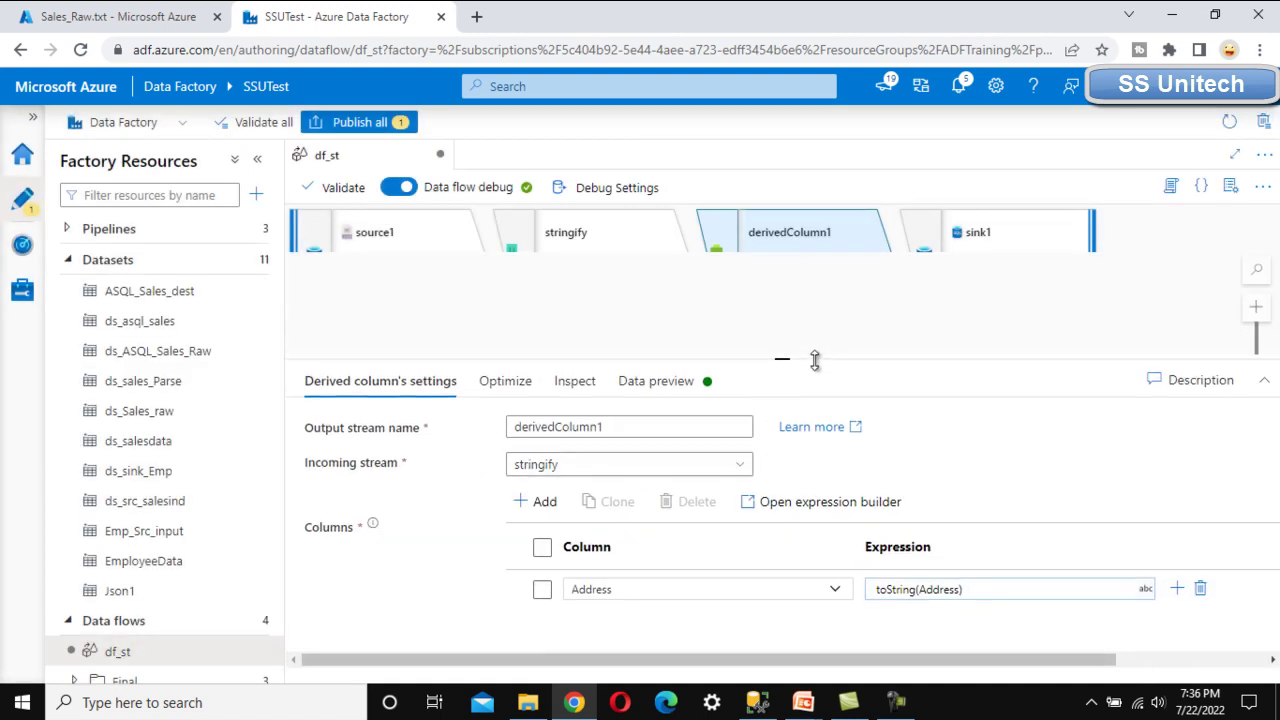
click(670, 598)
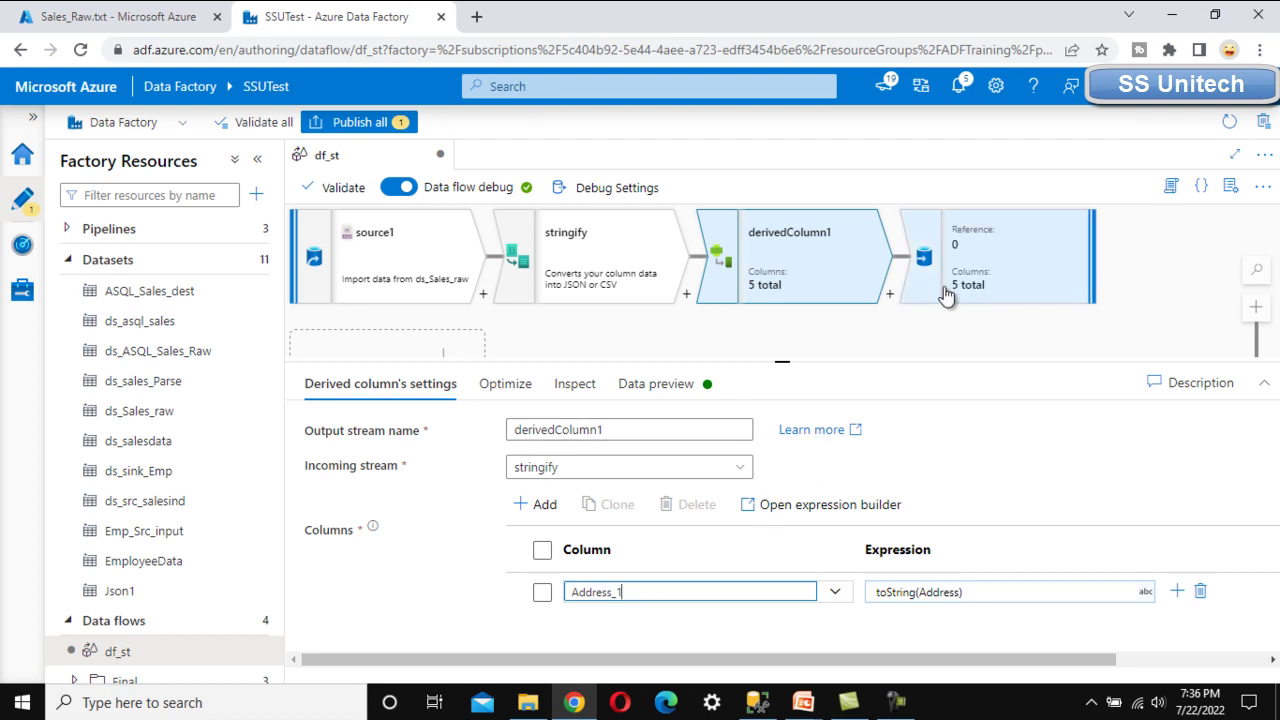
- Select sink1 and reset its column mapping
click(1015, 260)
drag(783, 360, 762, 242)
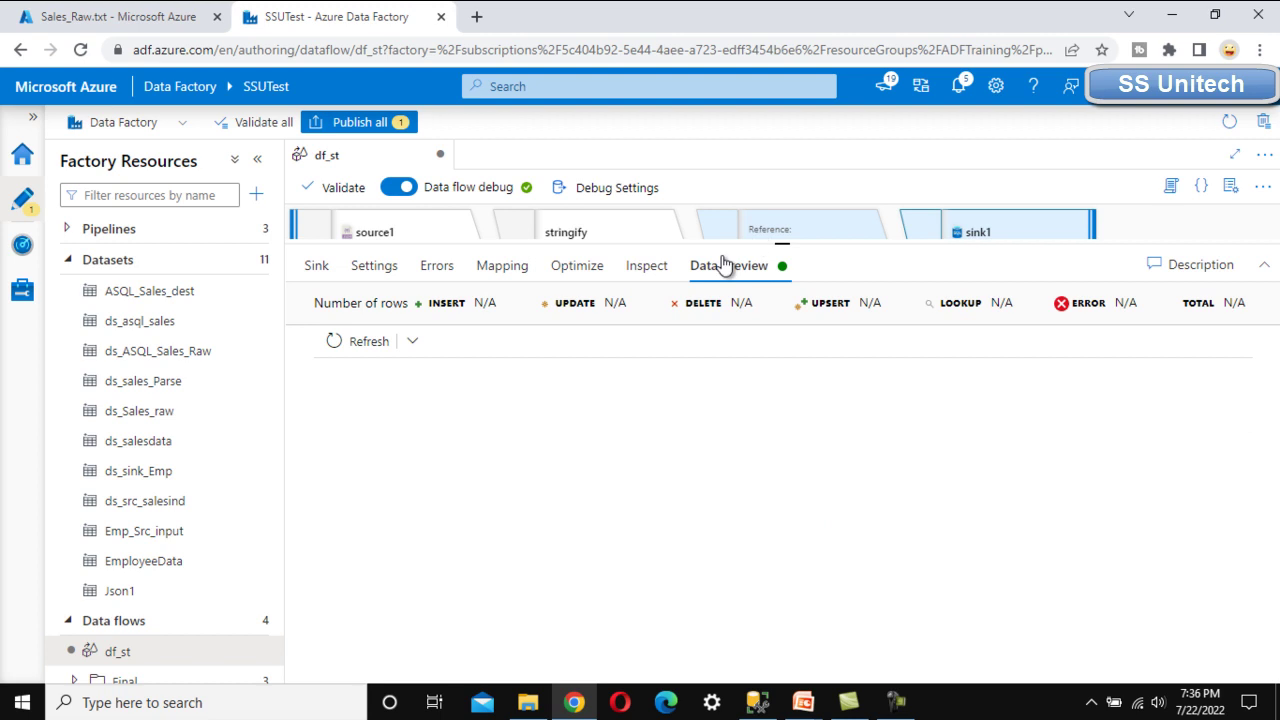
click(500, 266)
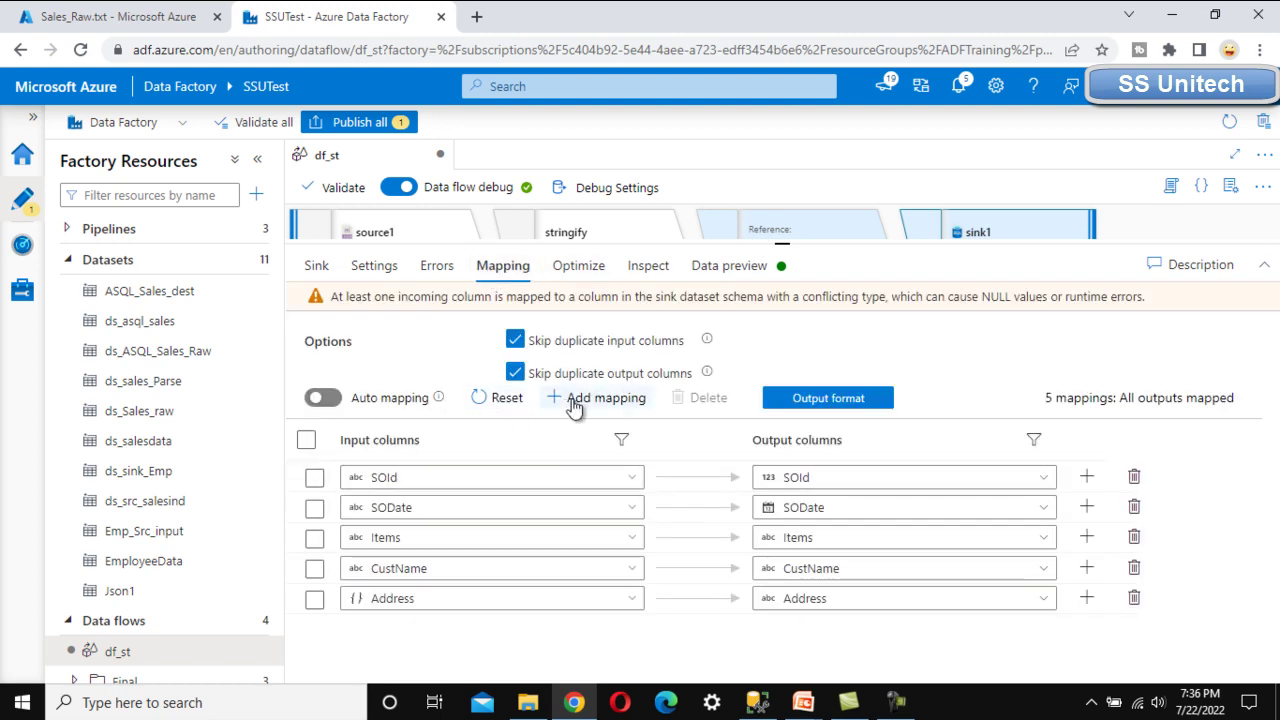
click(497, 400)
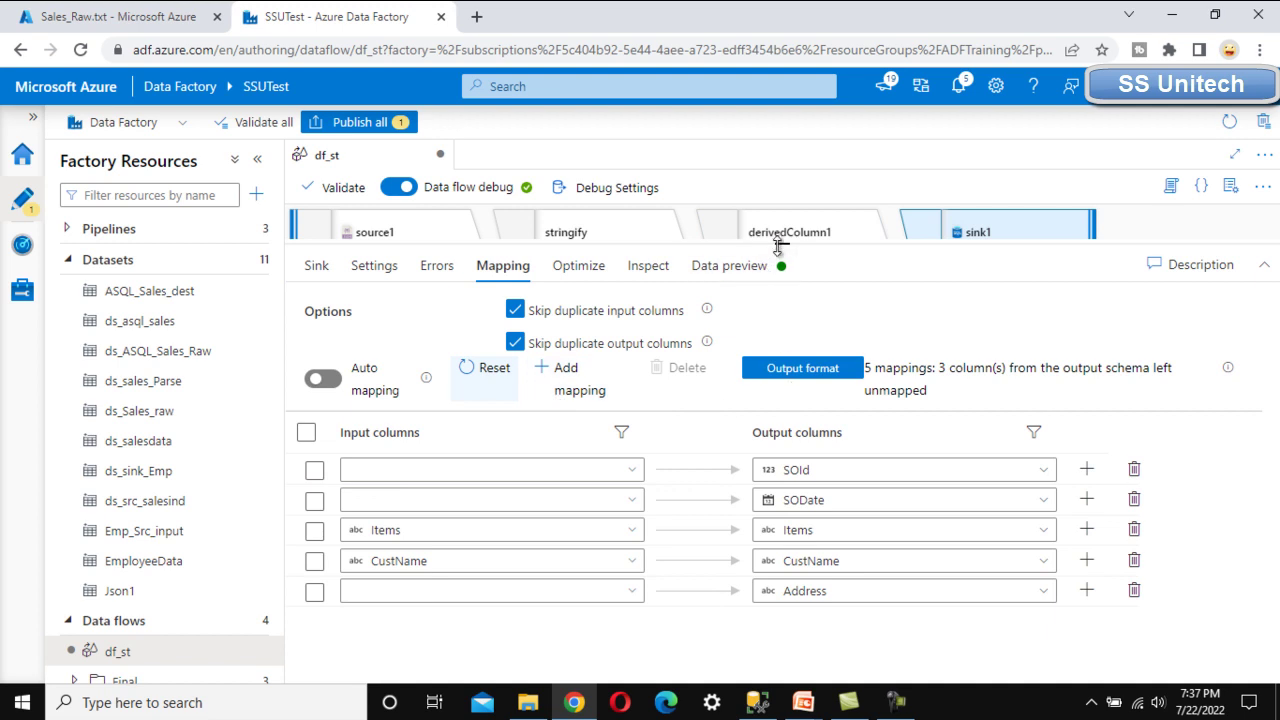
- Map the sink1 input columns SOId, SODate and Address_1 to the output columns SOId, SODate and Address
drag(780, 245, 775, 206)
click(632, 435)
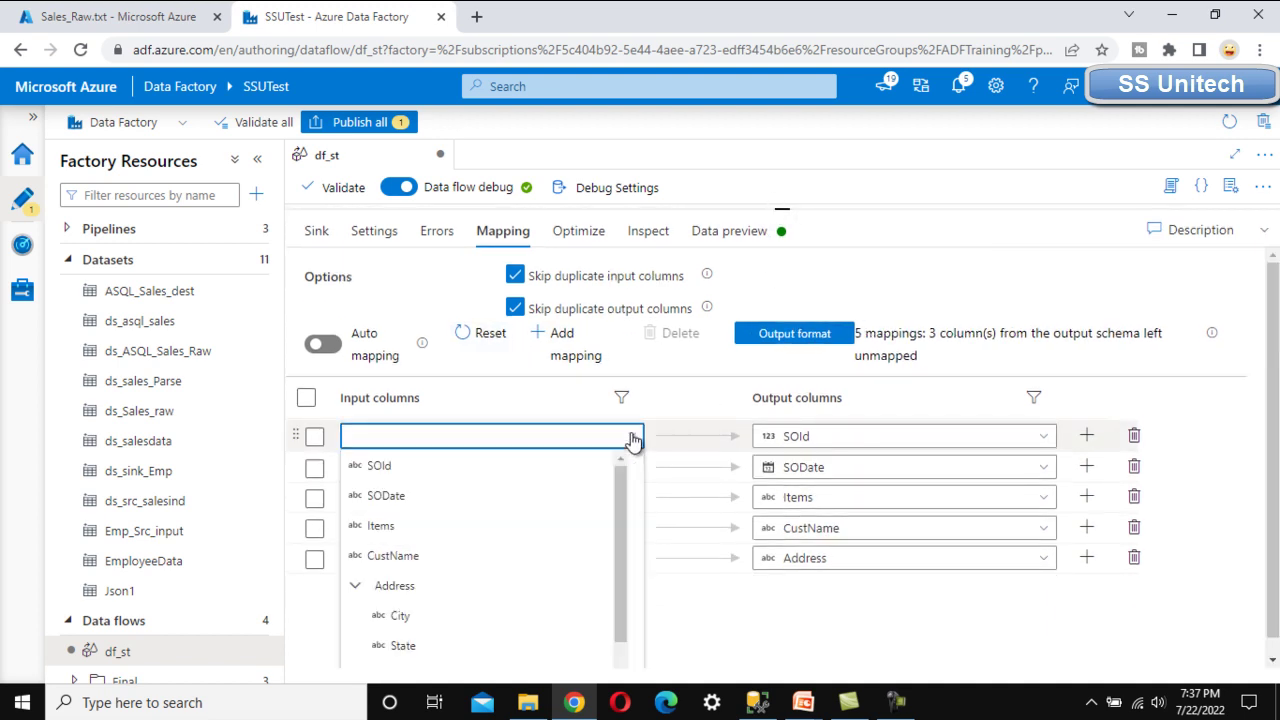
click(510, 466)
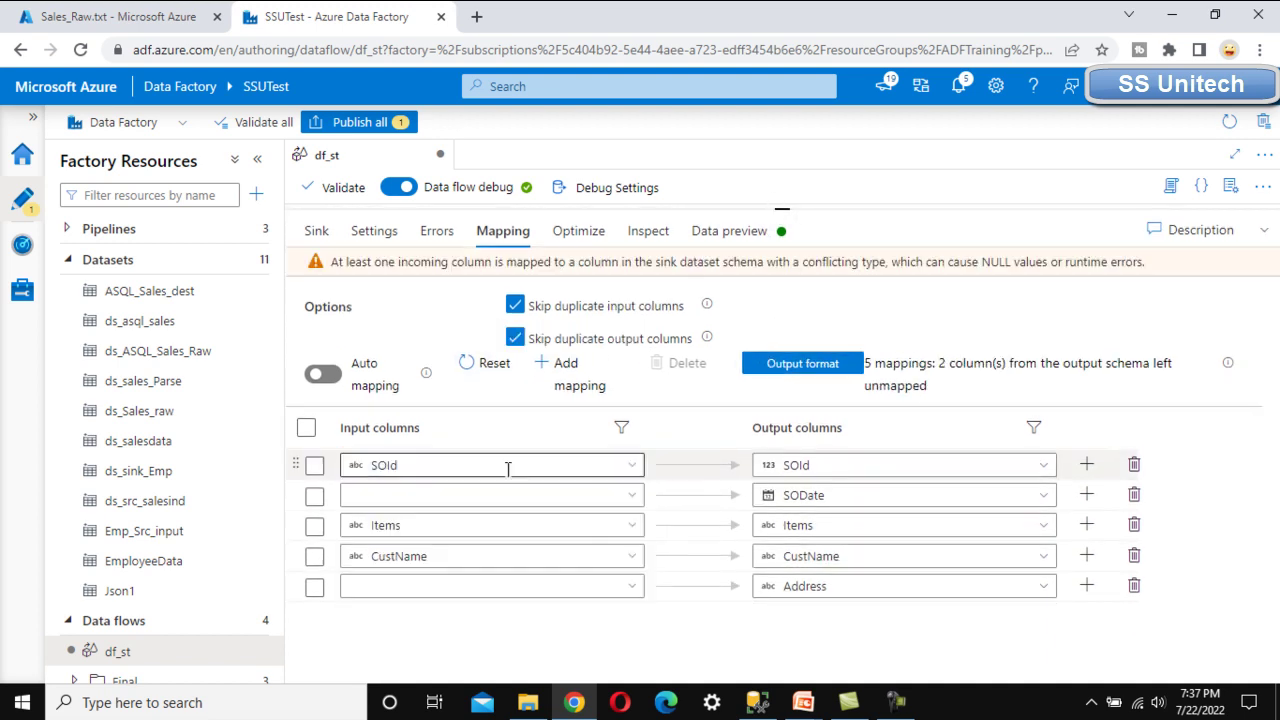
click(630, 497)
click(566, 552)
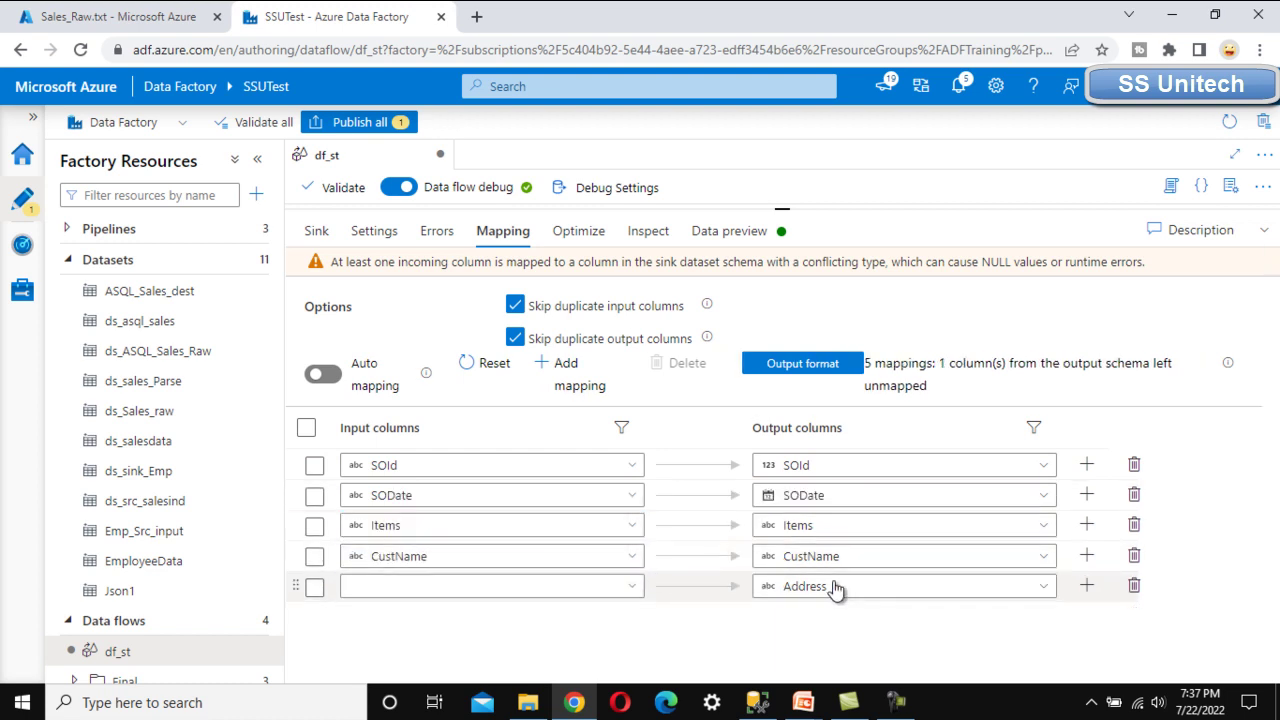
click(632, 587)
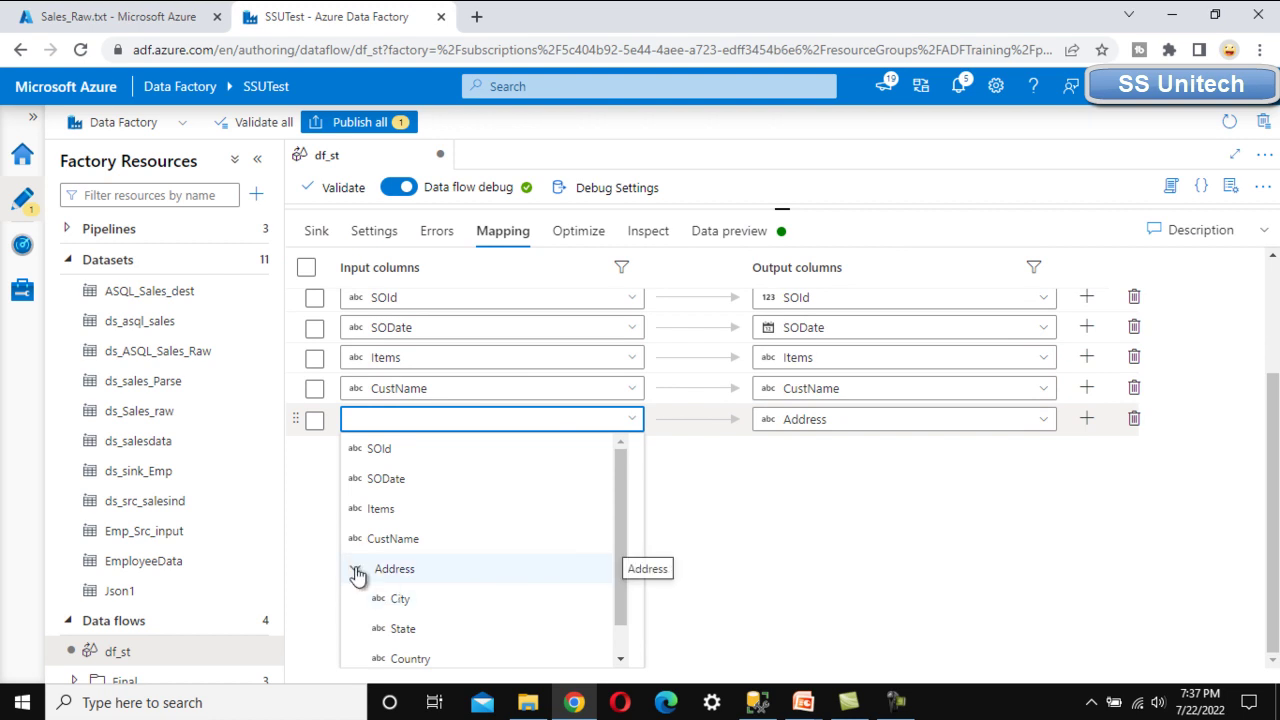
click(355, 569)
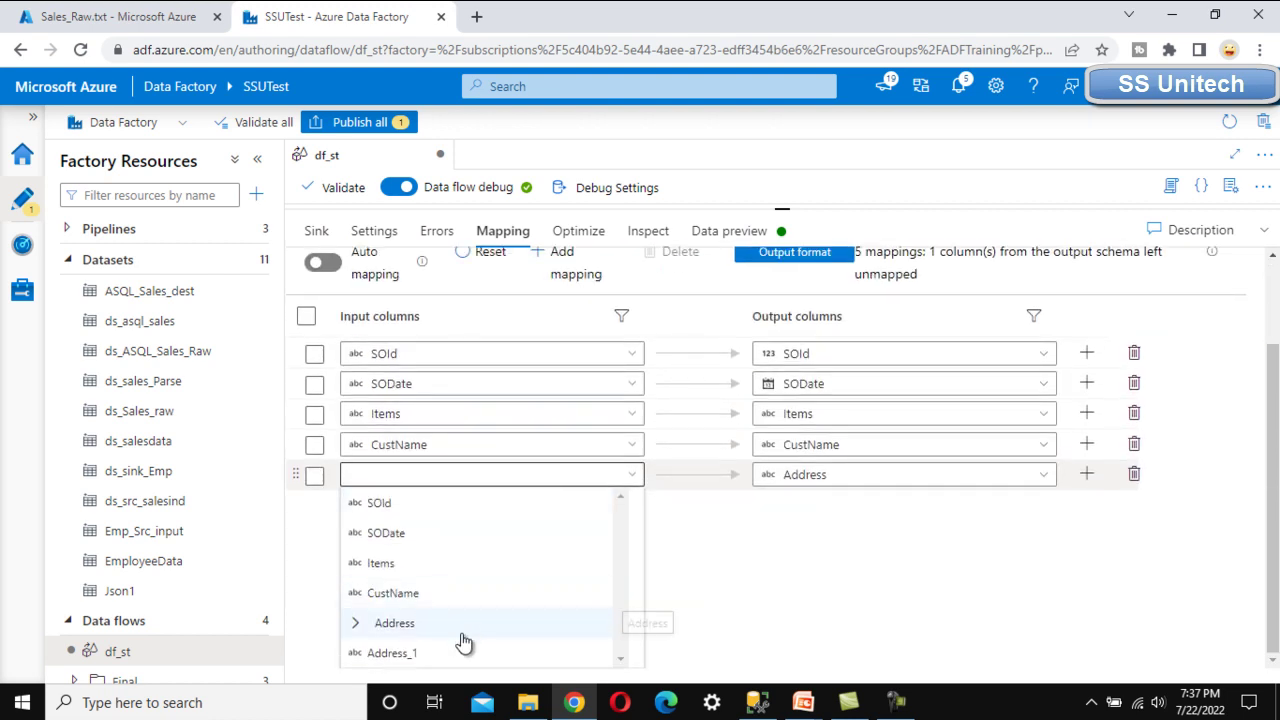
click(415, 655)
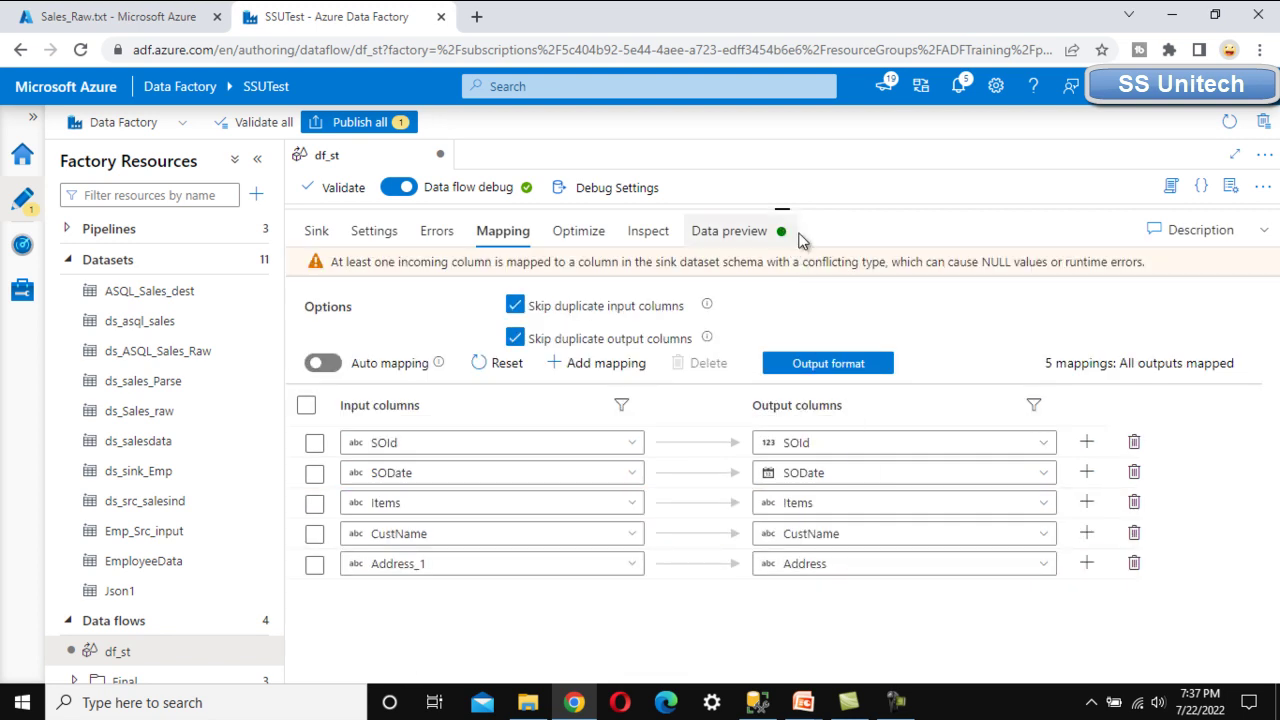
- Refresh the data preview of sink1 and publish the pending df_st data flow
click(750, 231)
click(364, 306)
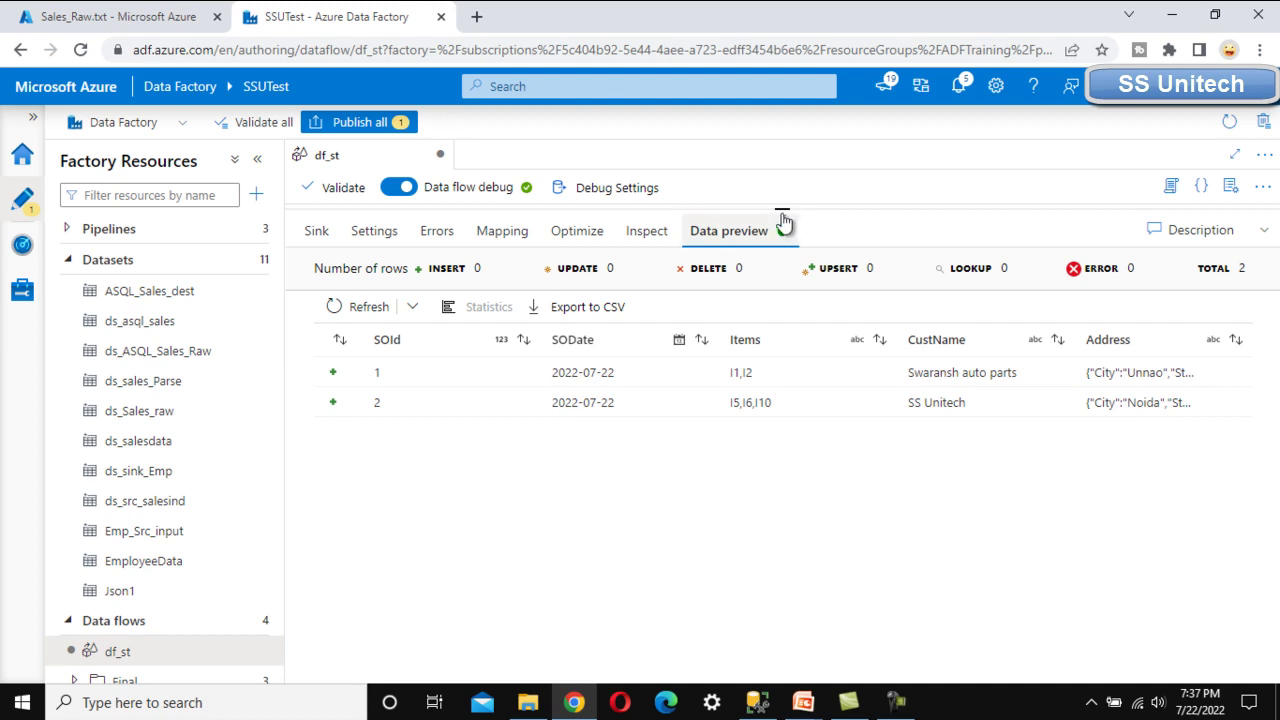
drag(783, 209, 814, 394)
click(365, 121)
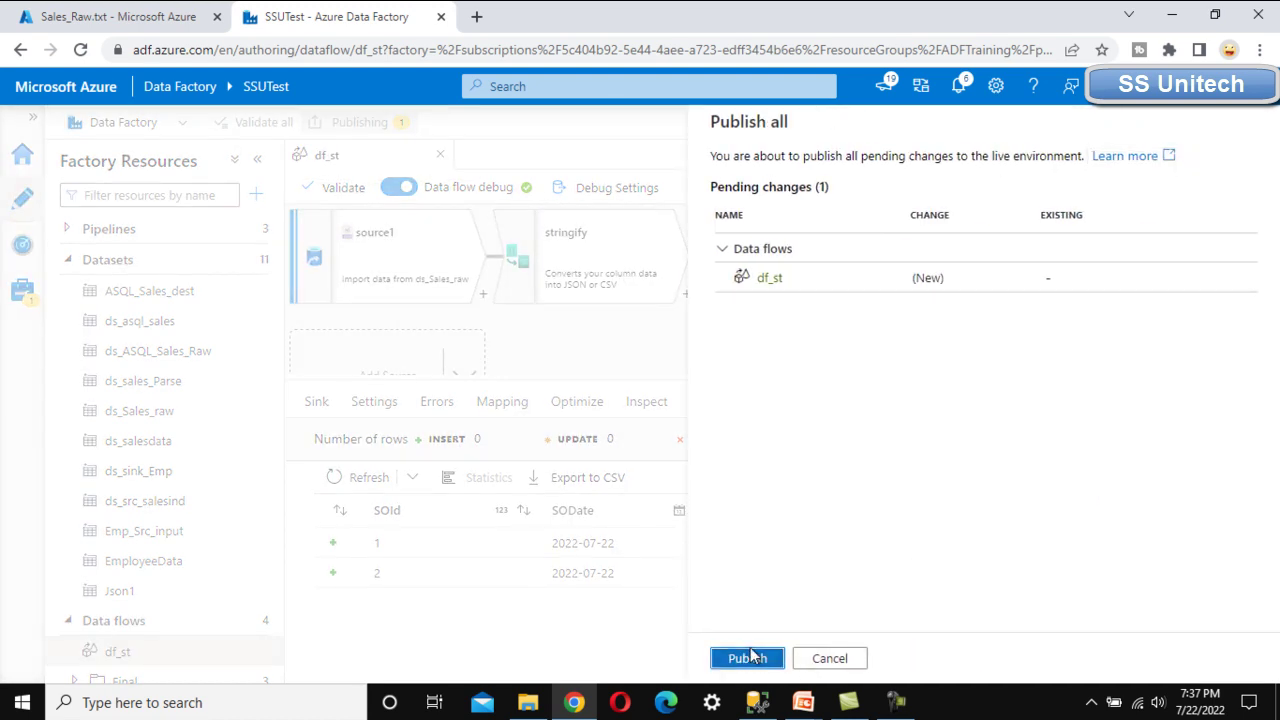
click(745, 660)
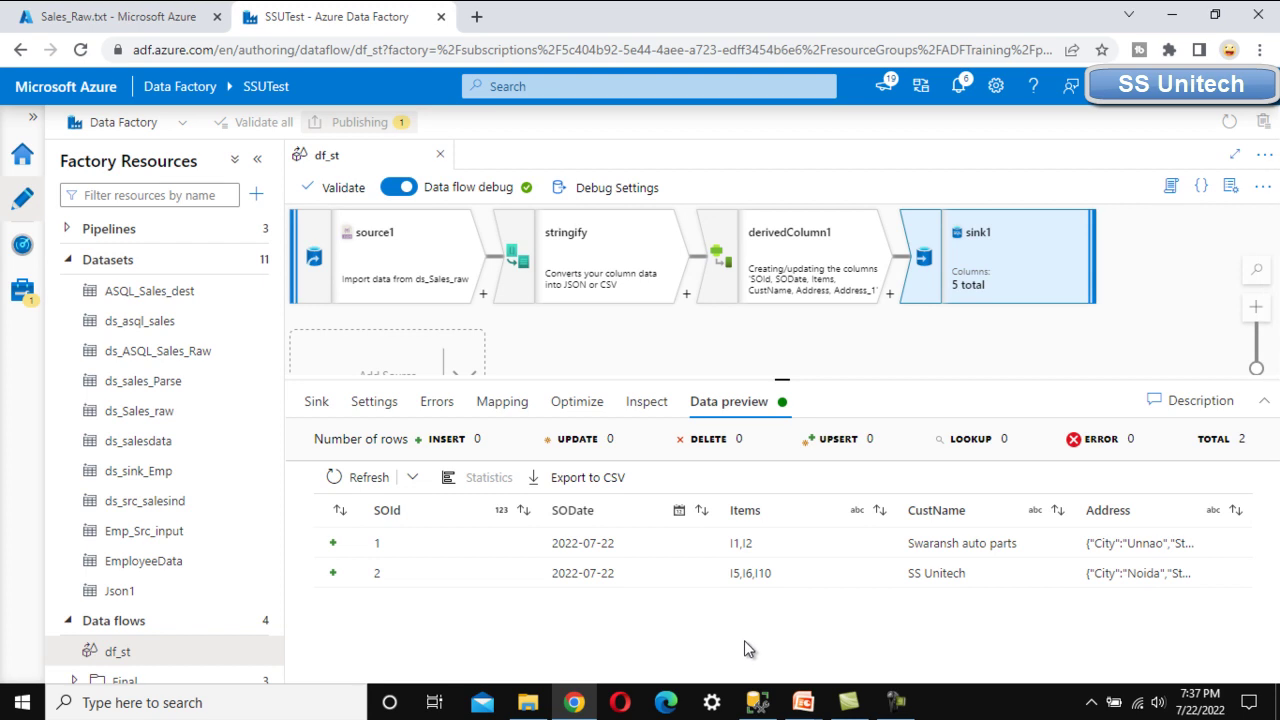
- Create a new pipeline and add a Data flow activity to its canvas
click(68, 259)
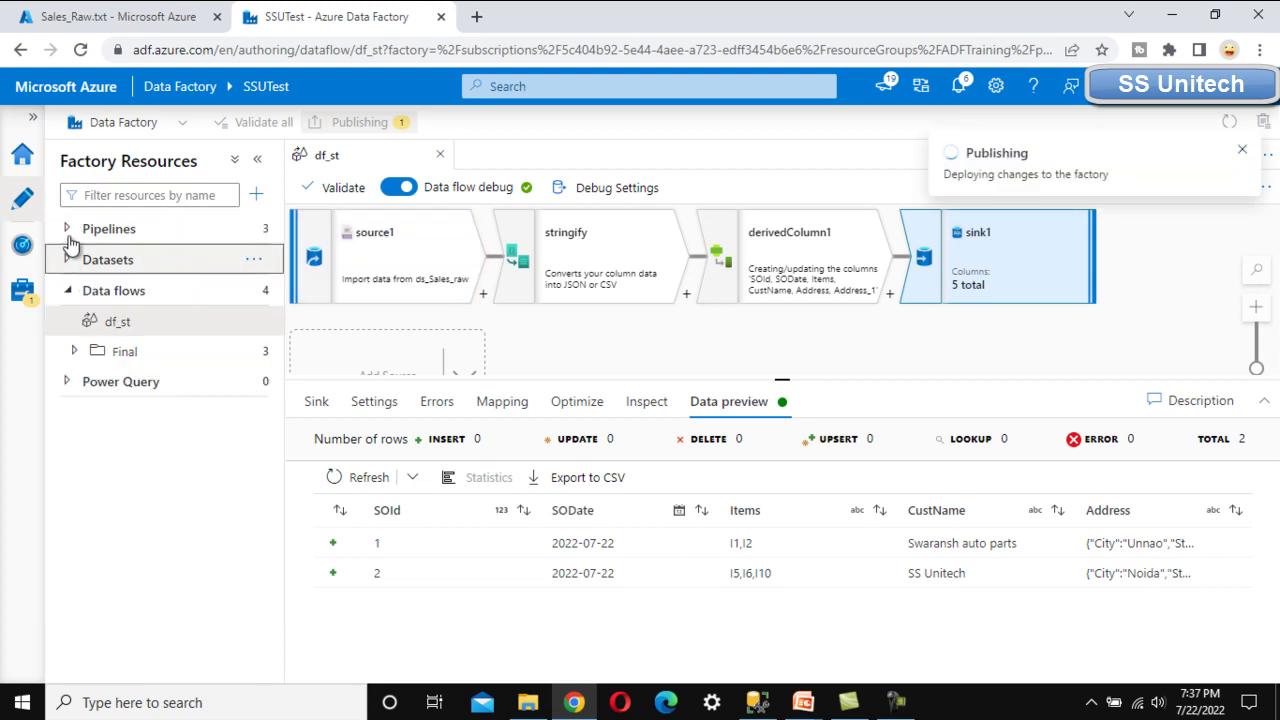
click(254, 230)
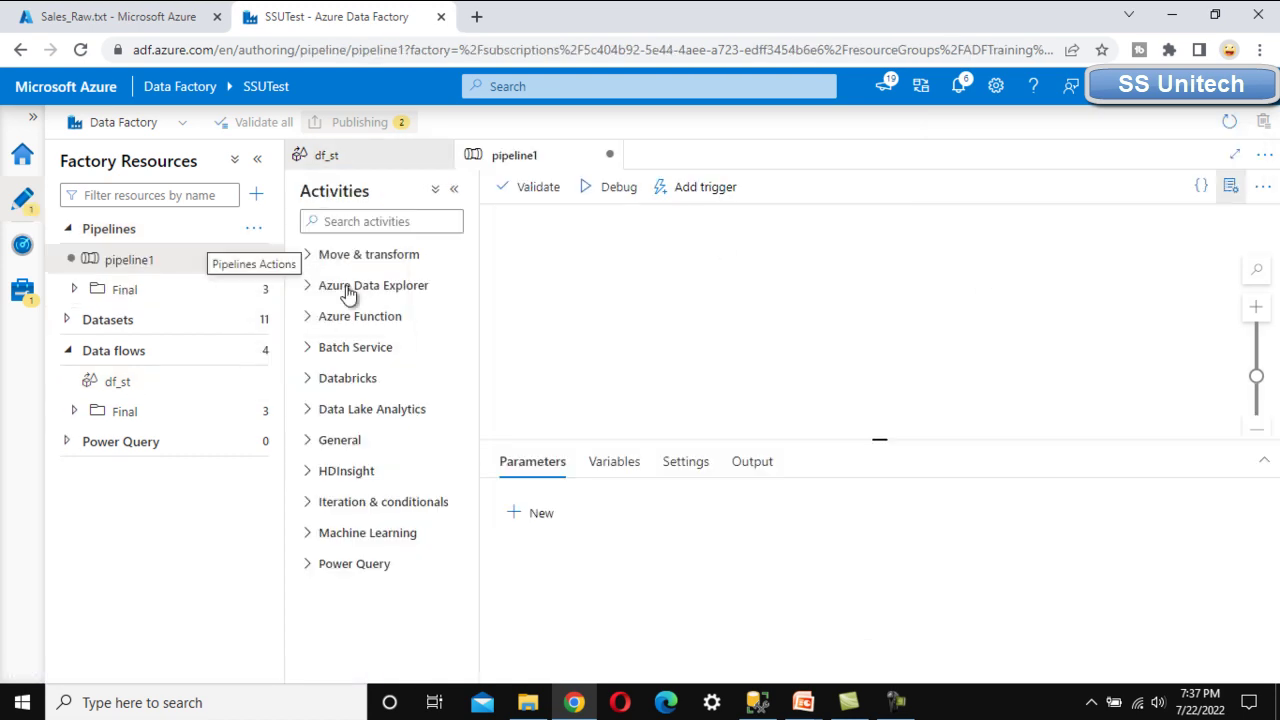
click(342, 222)
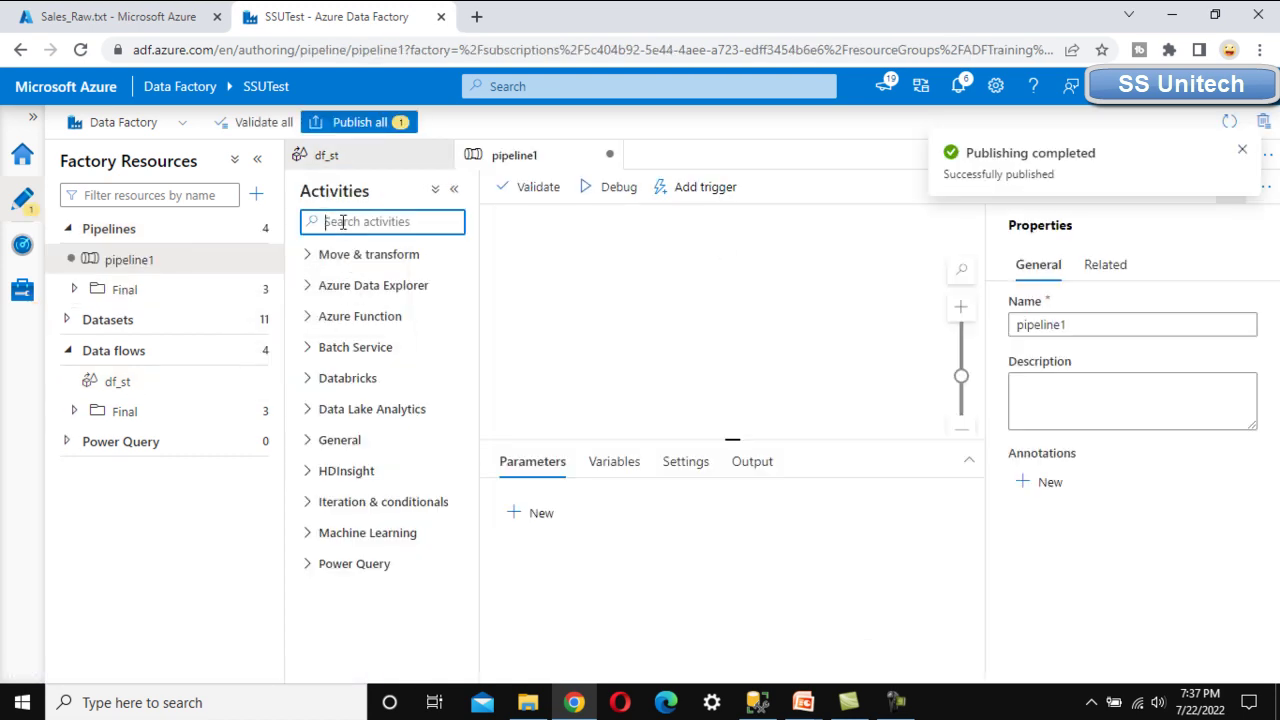
text(data)
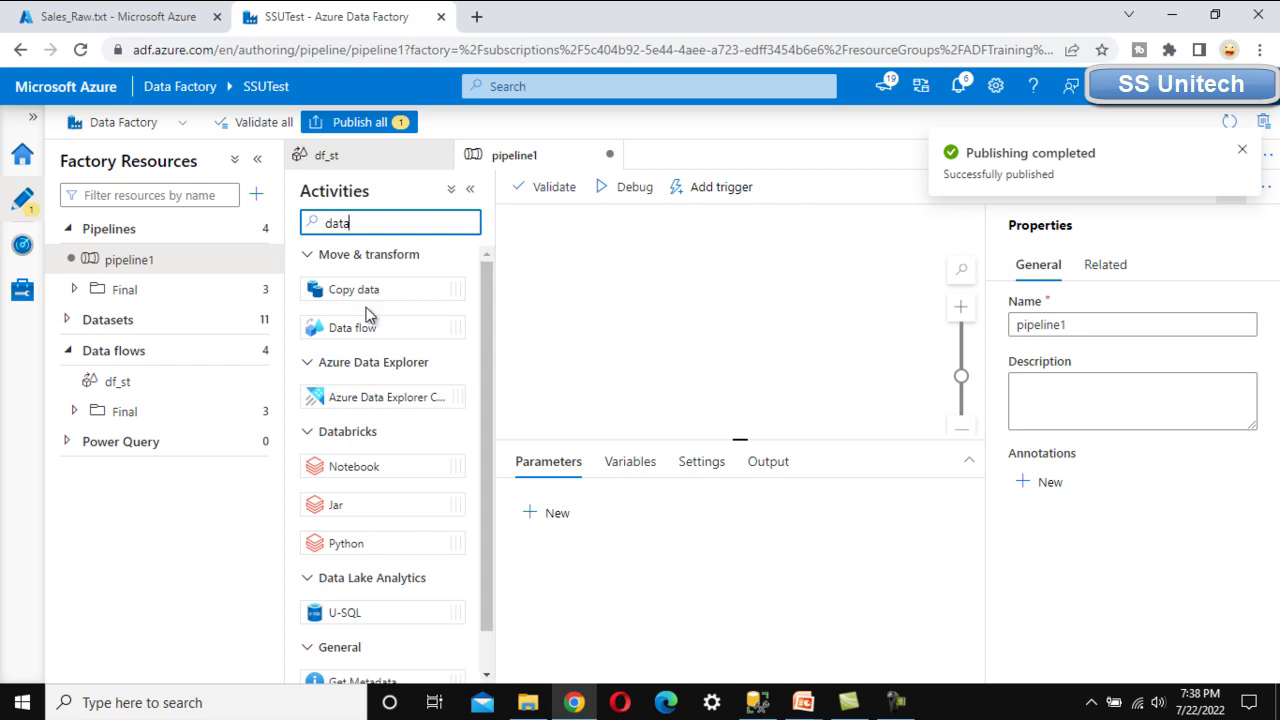
drag(351, 329, 643, 283)
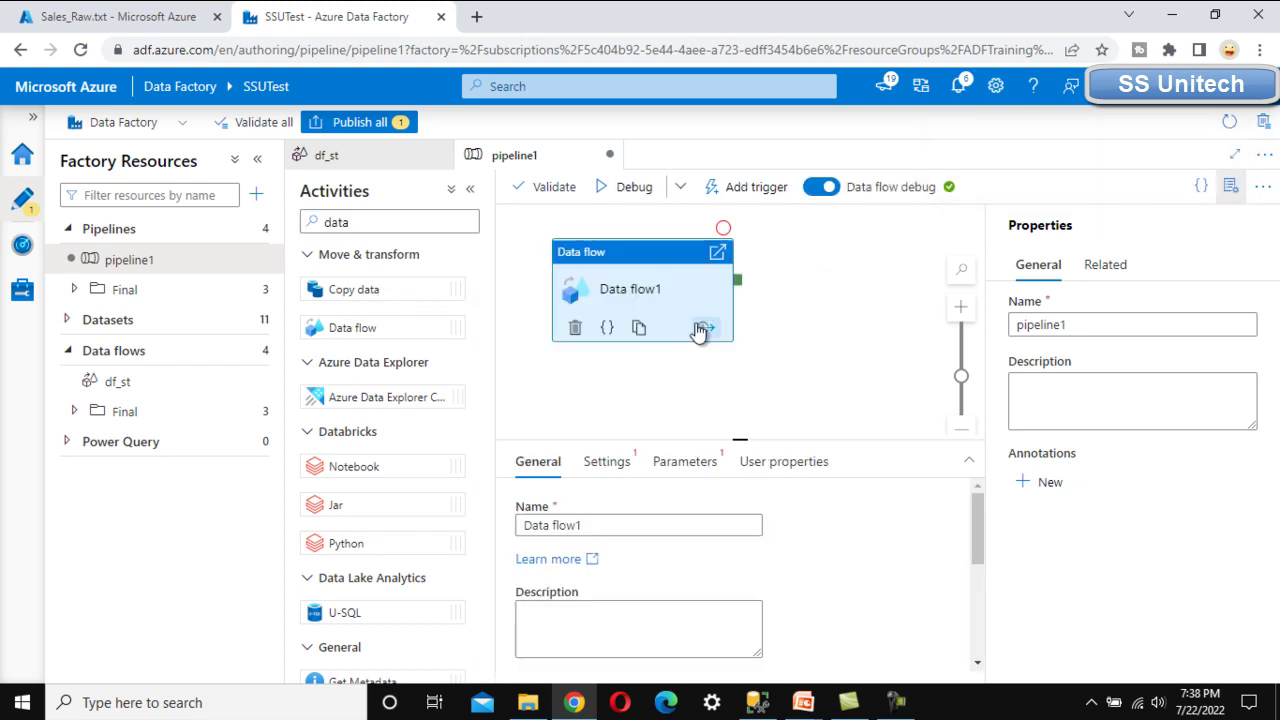
- Assign the df_st data flow to the Data flow activity and start a debug run of the pipeline
click(612, 463)
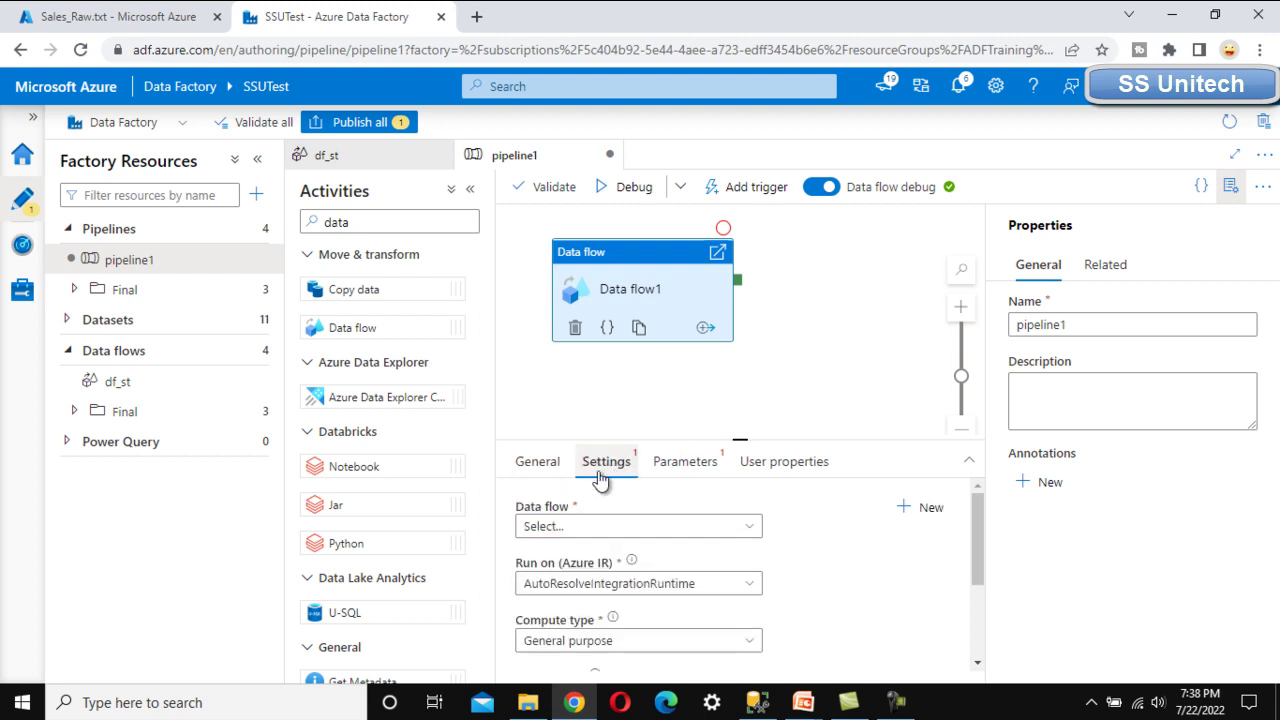
click(603, 526)
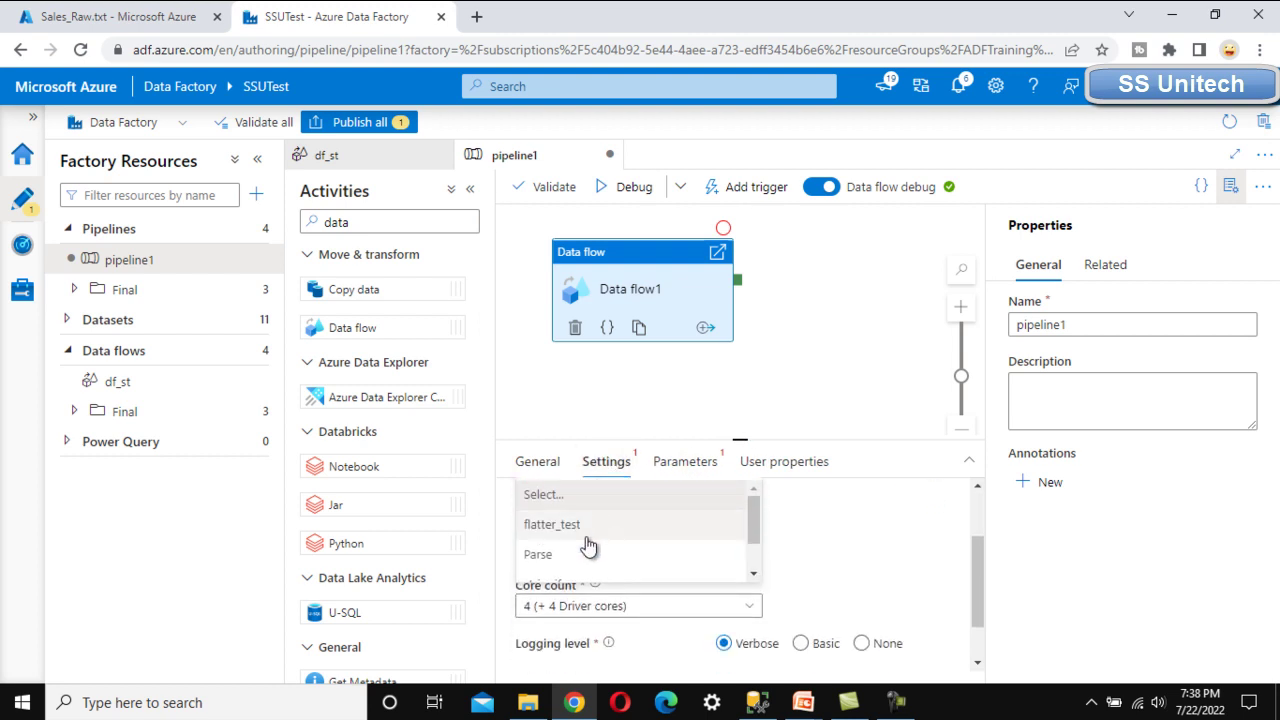
scroll(690, 550, down, 1)
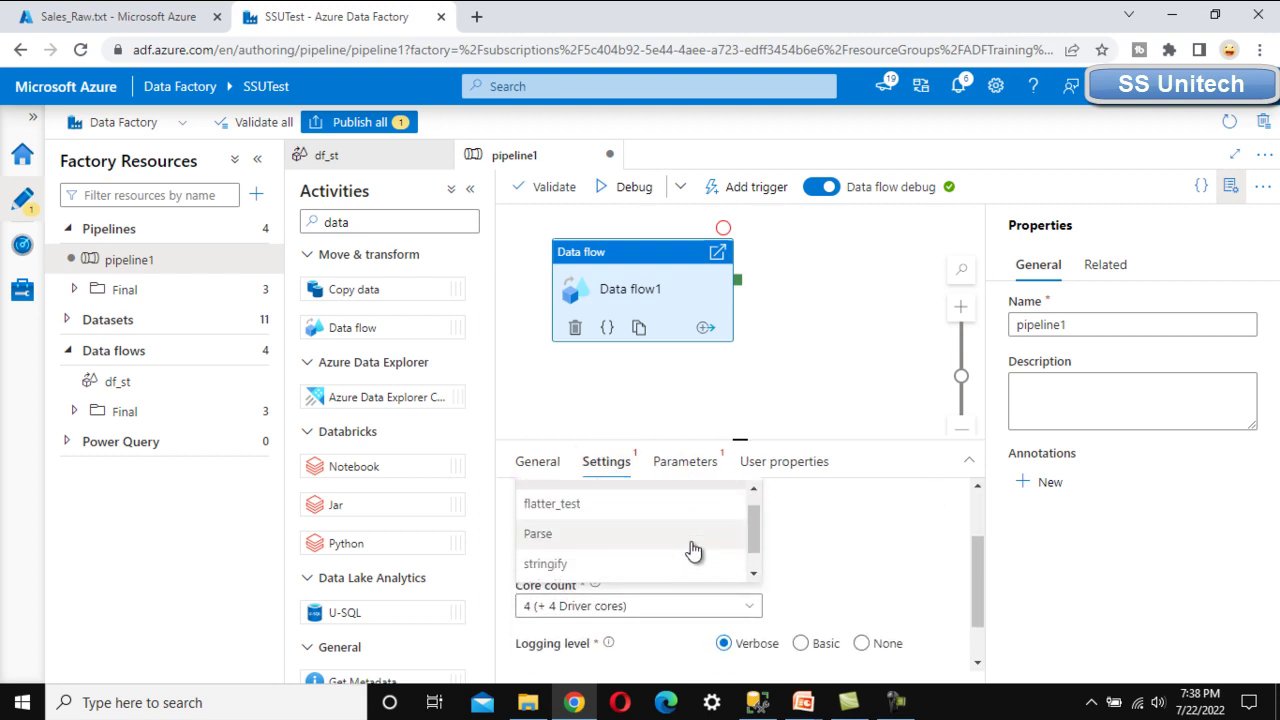
click(590, 562)
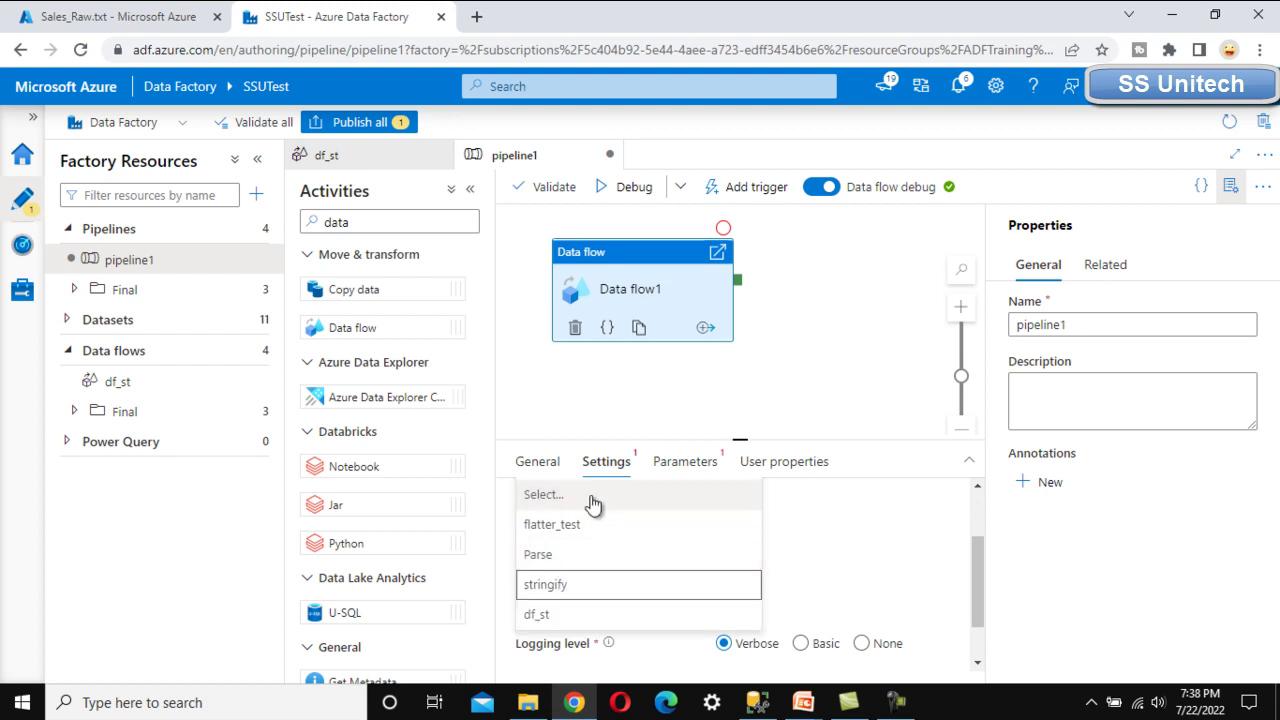
scroll(618, 552, up, 1)
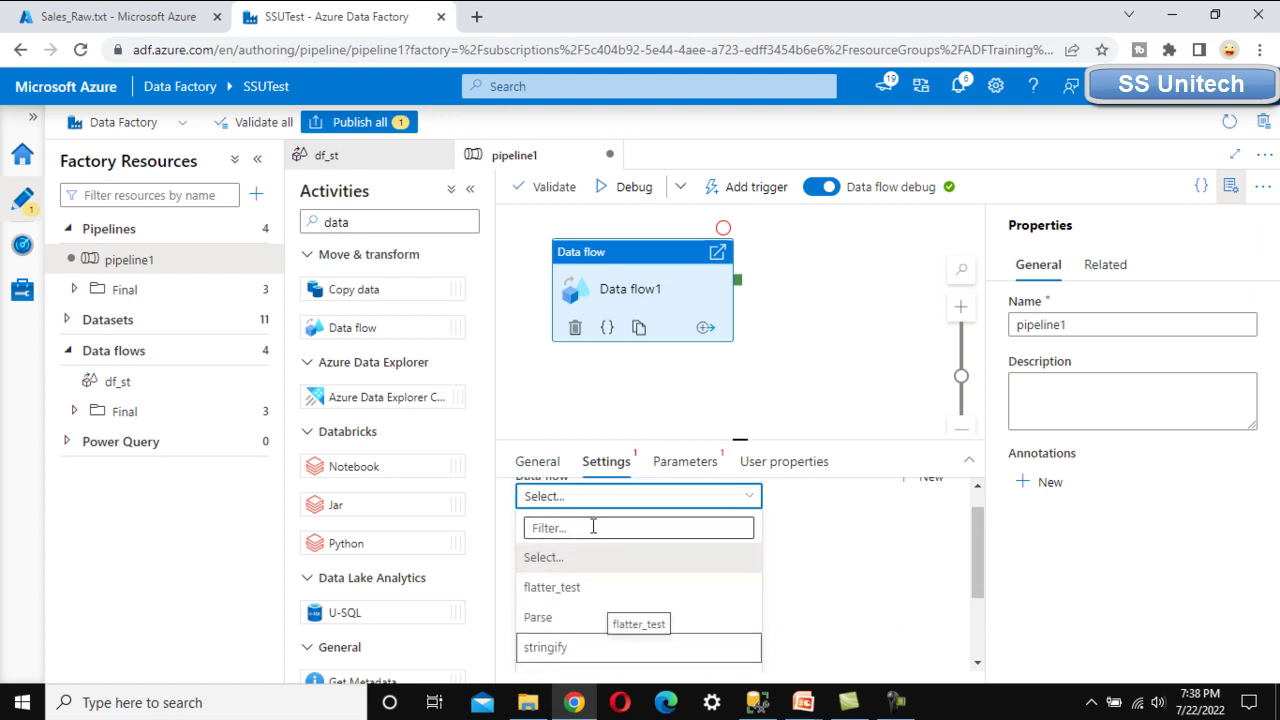
scroll(604, 585, down, 1)
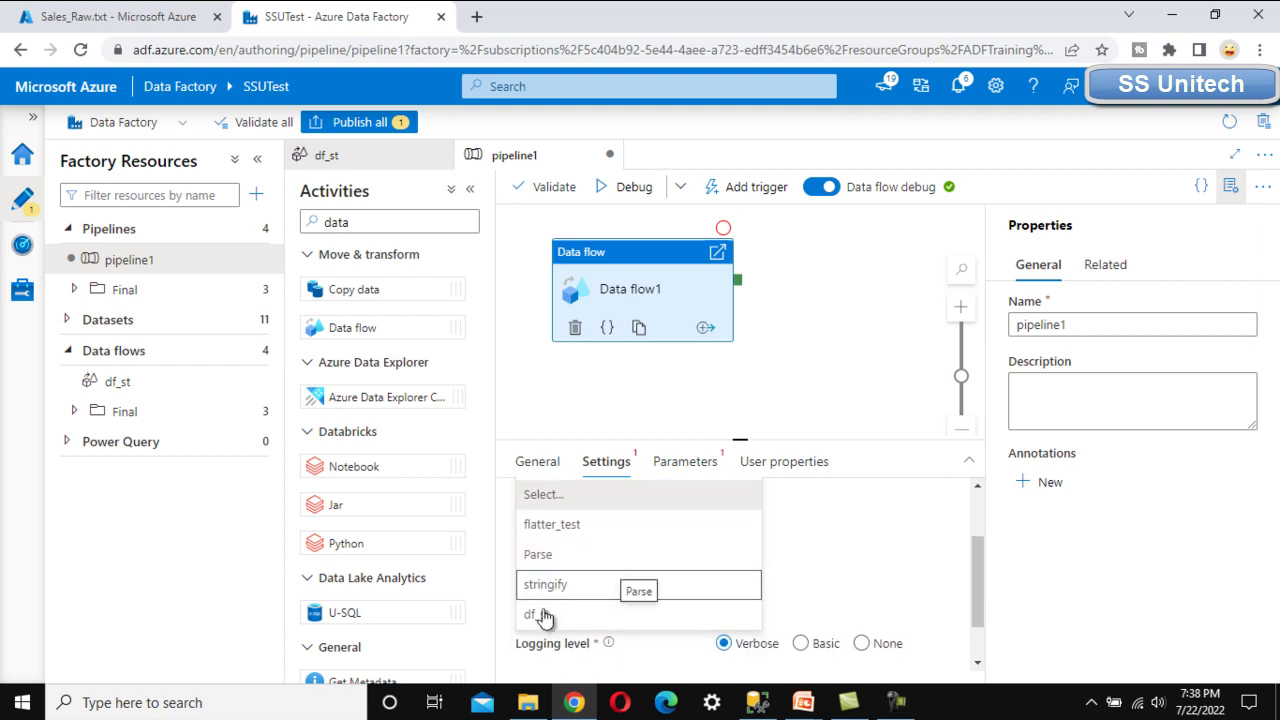
click(566, 618)
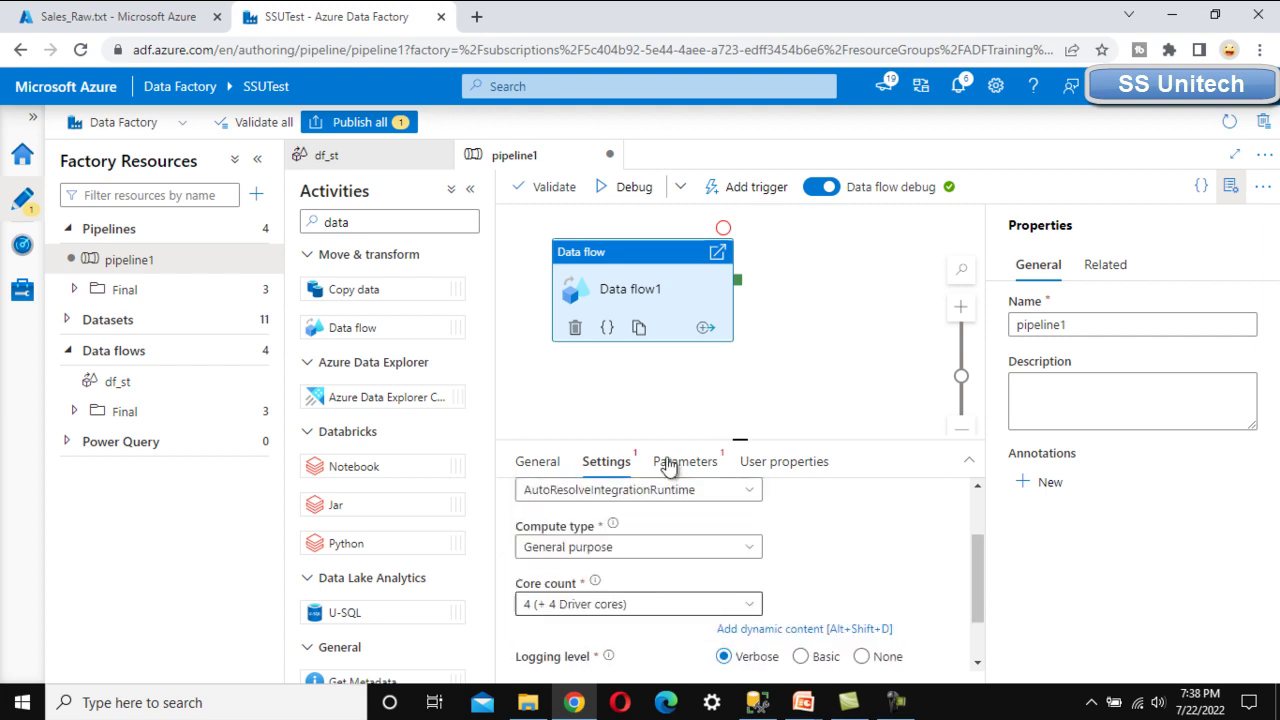
click(1231, 186)
click(622, 192)
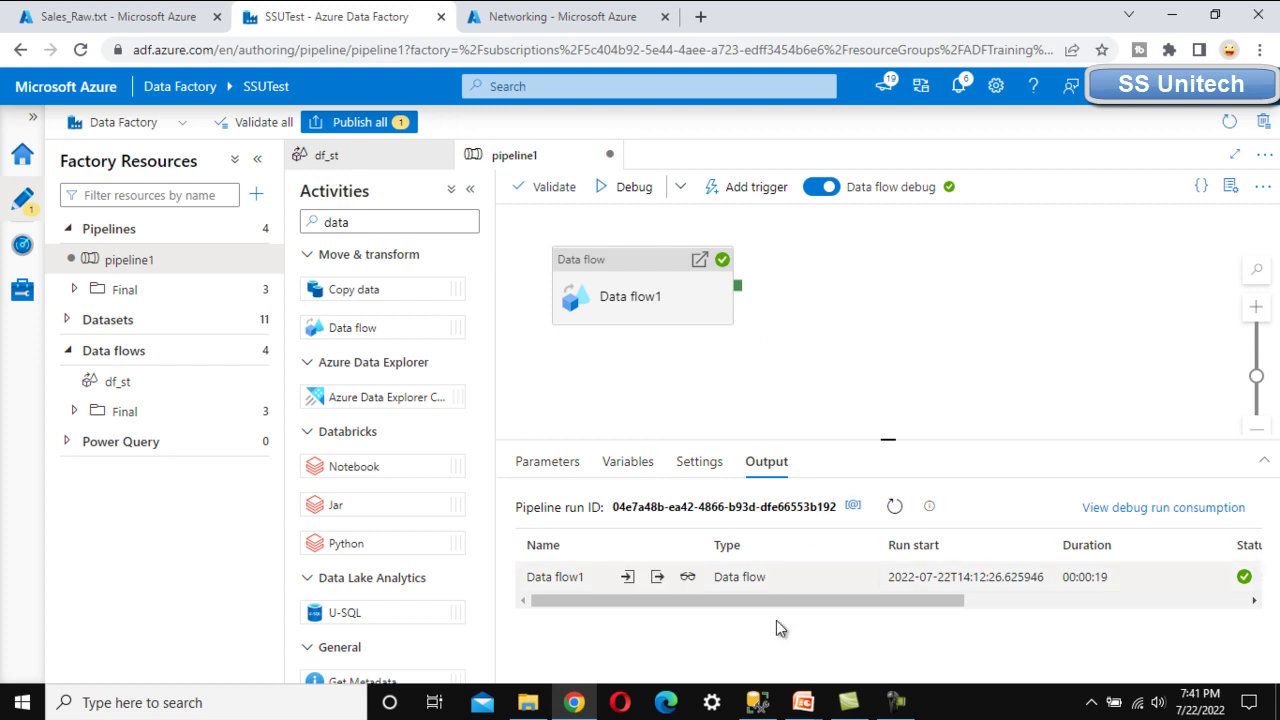
- Switch to SQL Server Management Studio, rerun the Sales_Raw and Sales_Final queries and check the loaded Sales_Raw rows
click(758, 703)
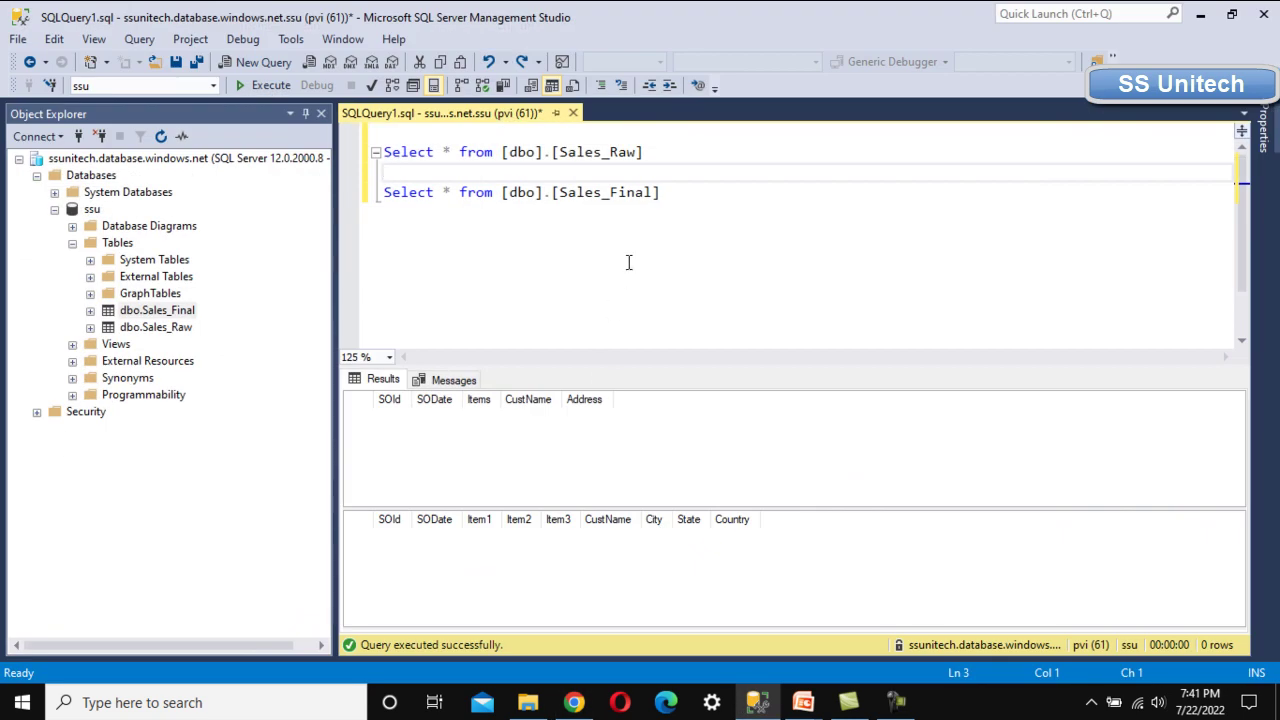
key(F5)
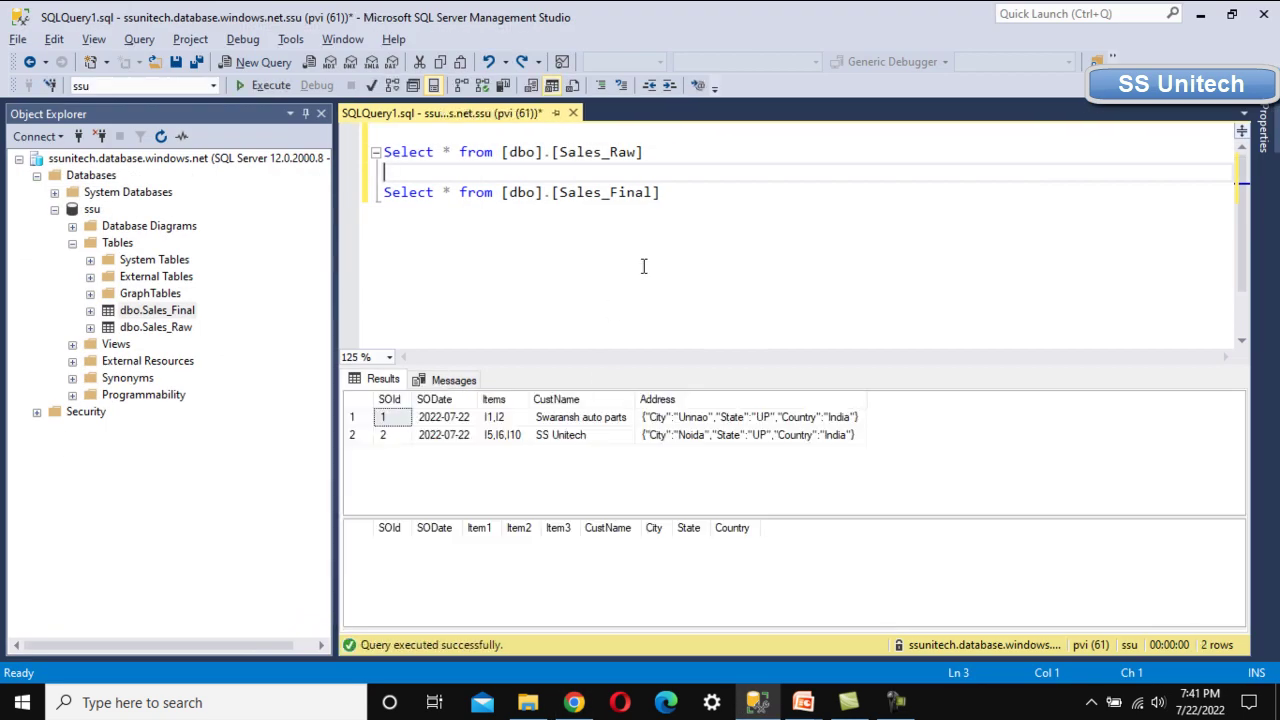
click(390, 425)
click(445, 422)
click(495, 422)
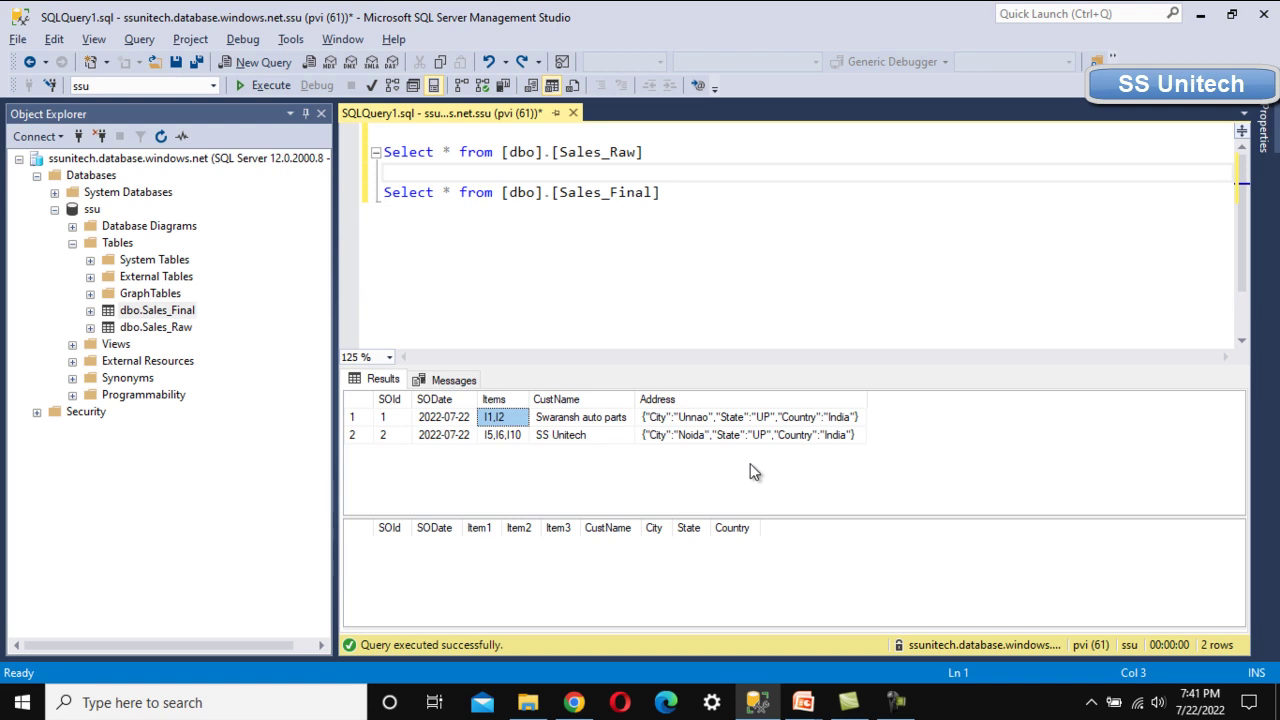
- Return to Azure Data Factory and review the stringify settings, the derivedColumn1 expression and the sink1 preview in the df_st data flow
click(762, 703)
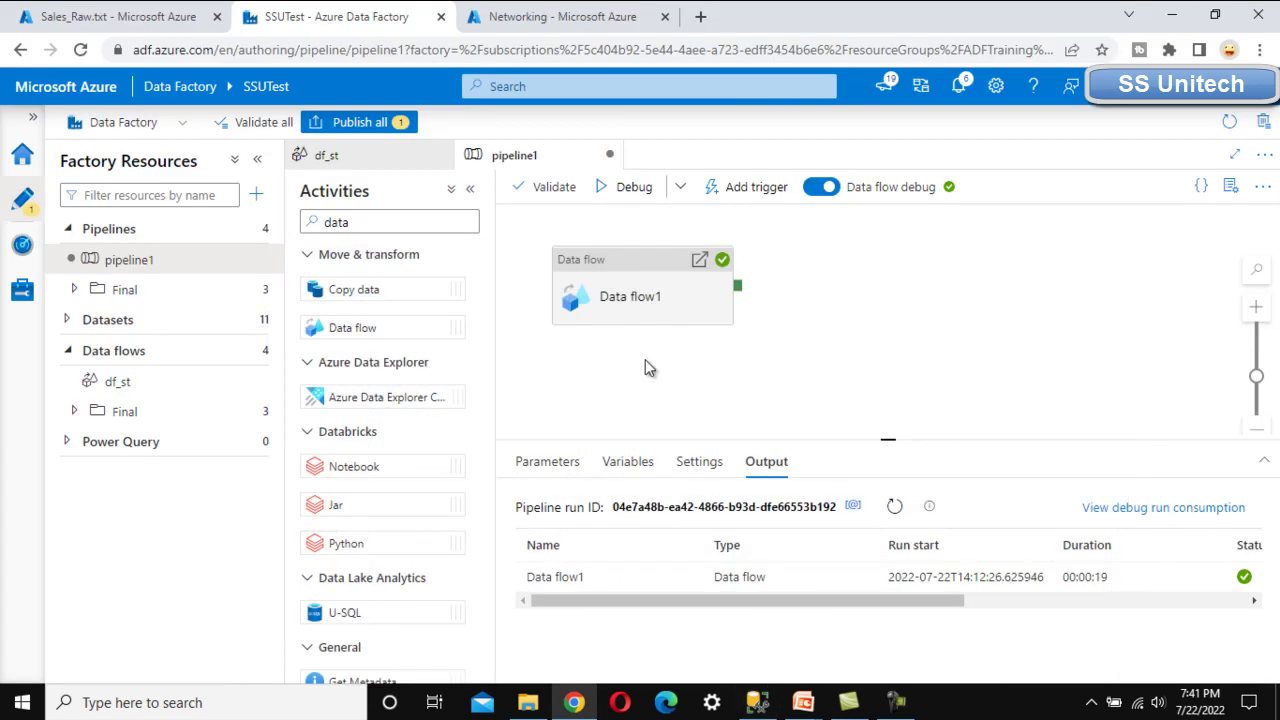
click(360, 159)
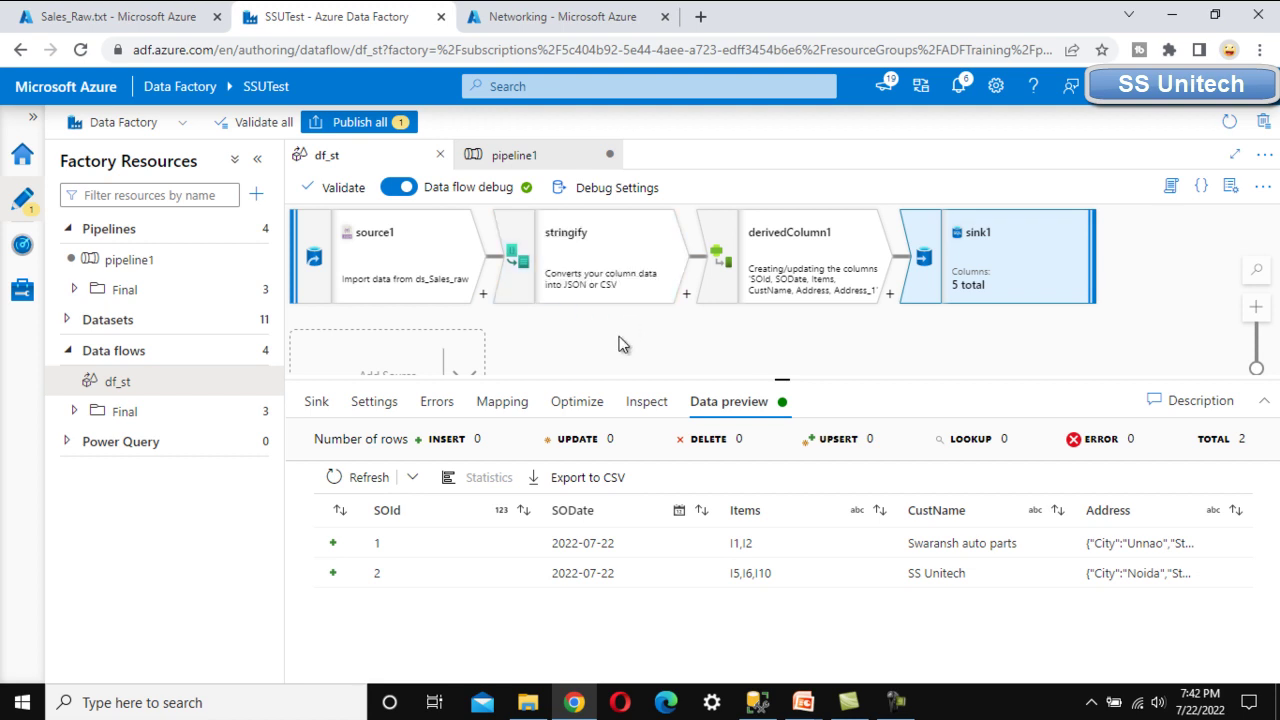
click(595, 268)
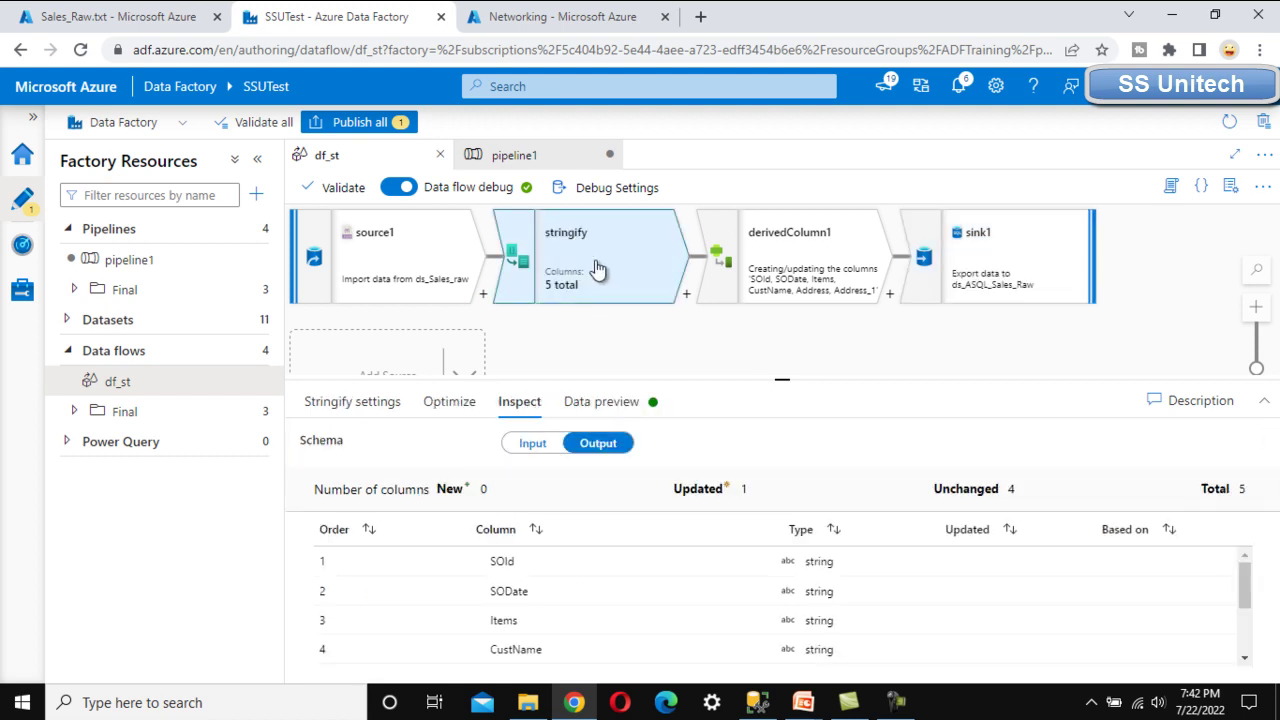
click(352, 402)
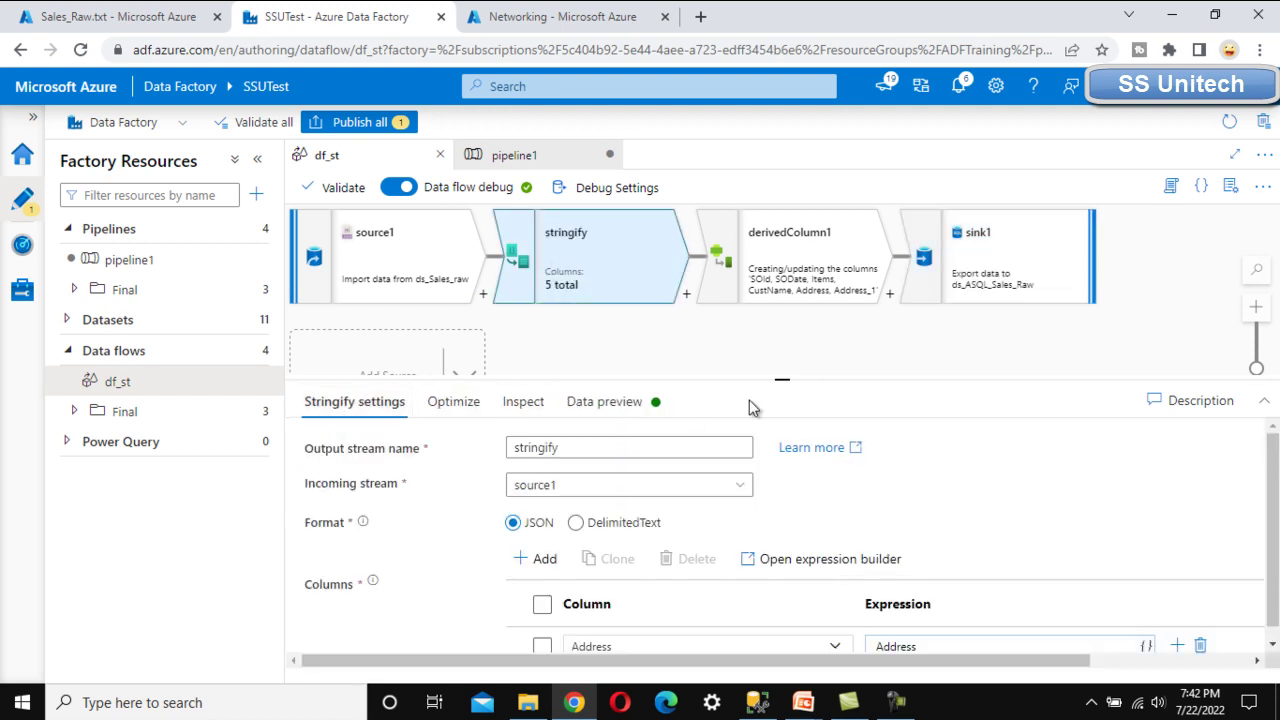
drag(780, 377, 777, 321)
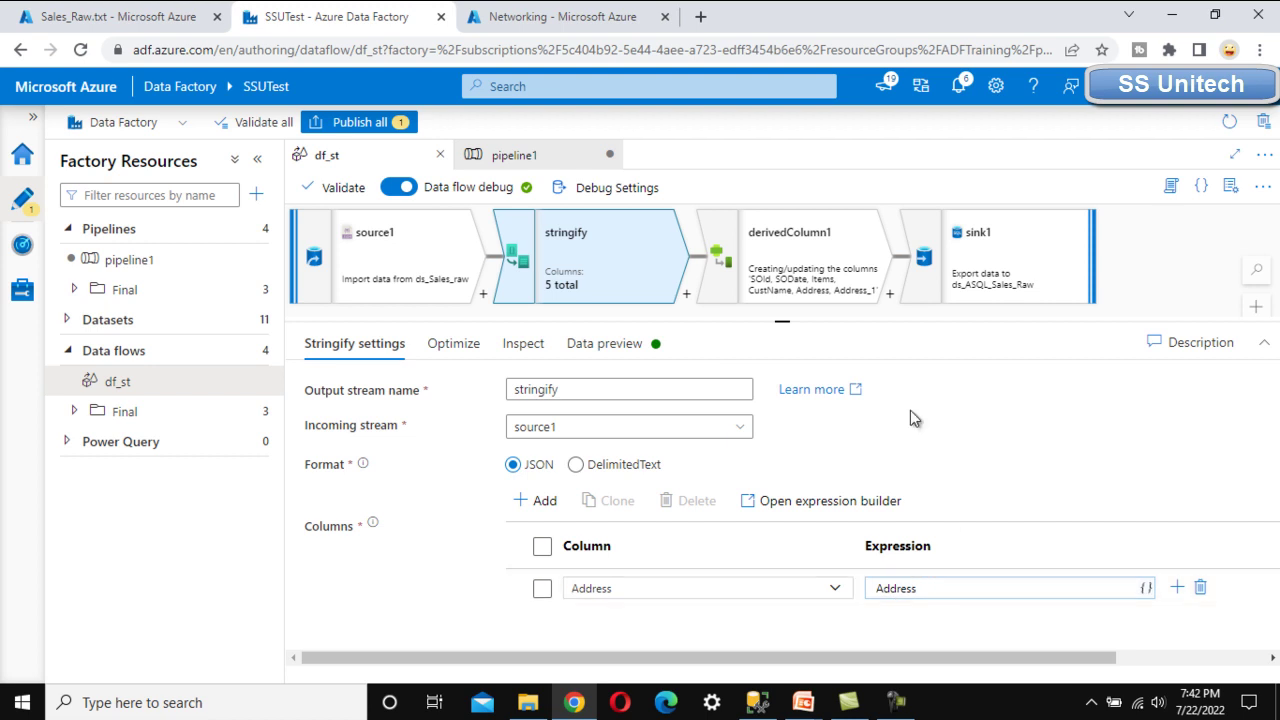
click(781, 262)
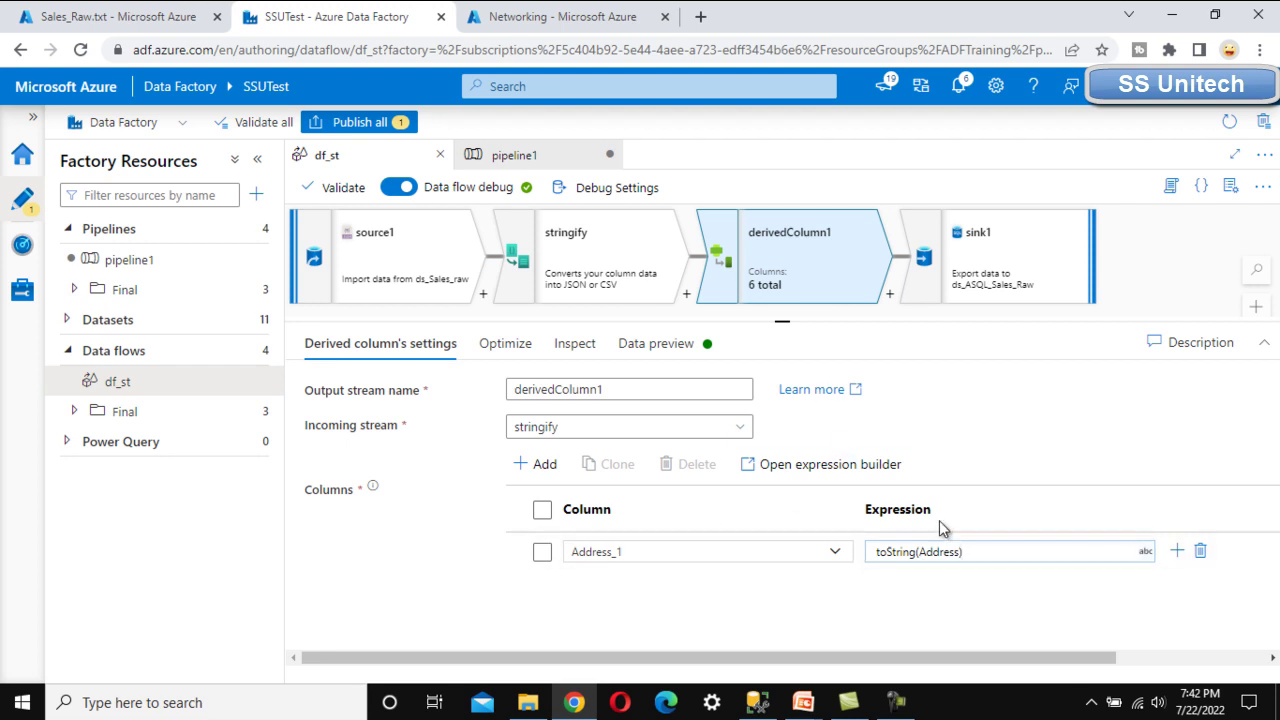
click(1013, 250)
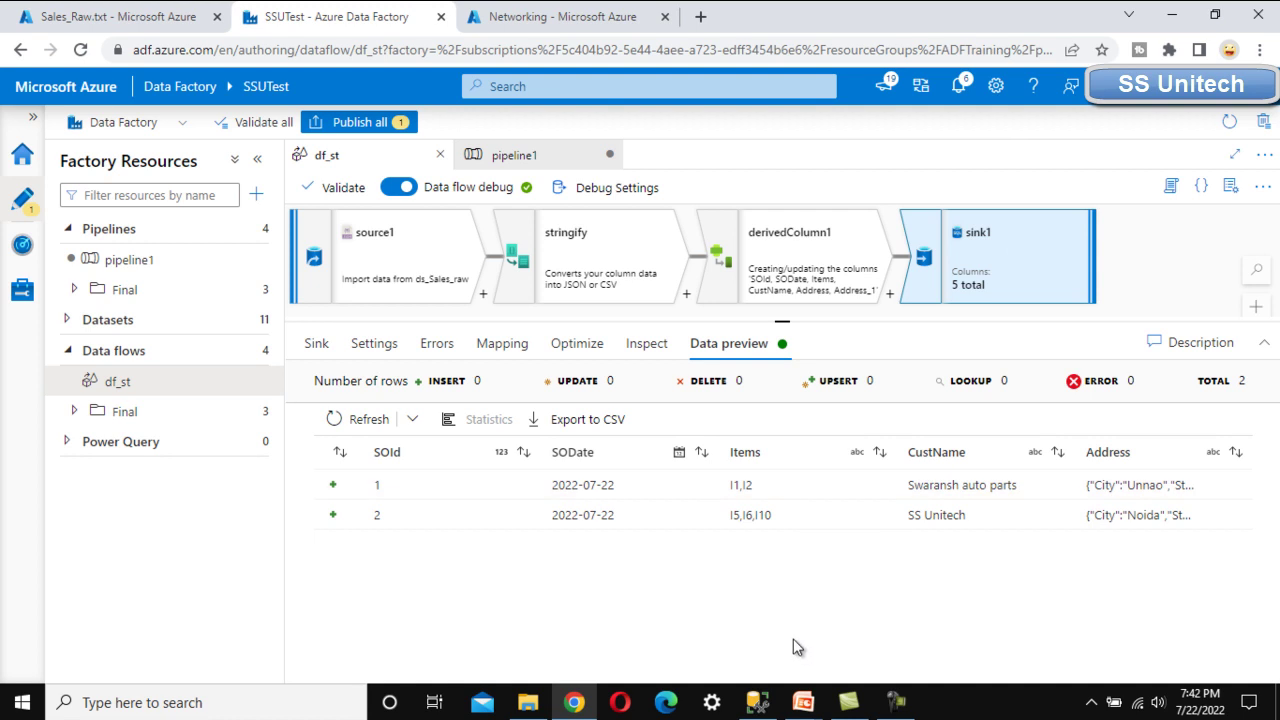
- Switch to SQL Server Management Studio and compare the Sales_Raw values, especially Items, with the column layout of Sales_Final
click(760, 704)
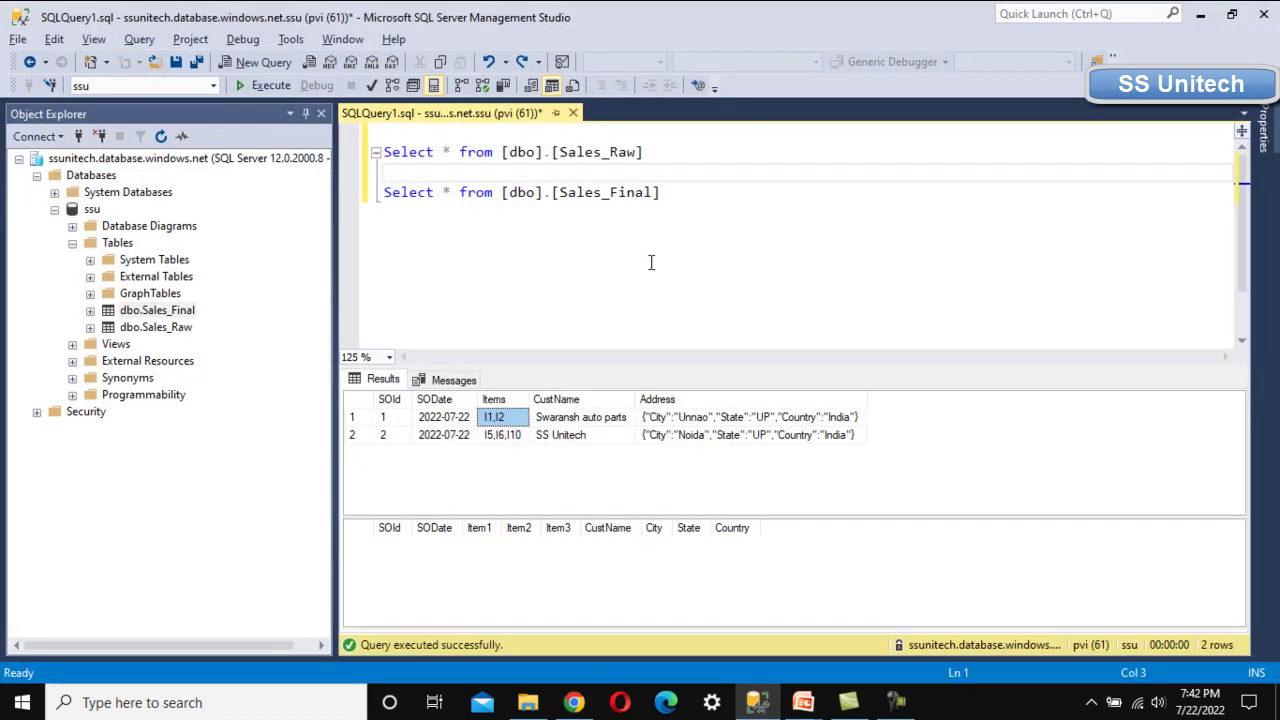
click(518, 440)
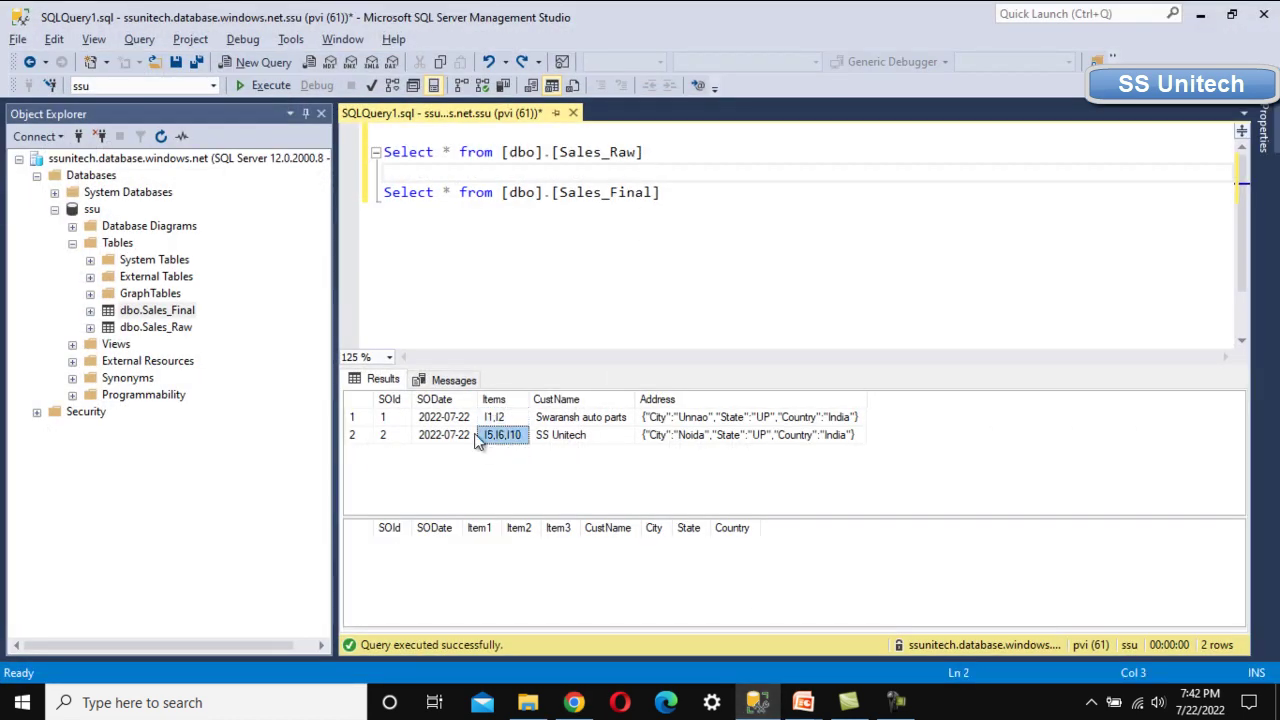
click(385, 420)
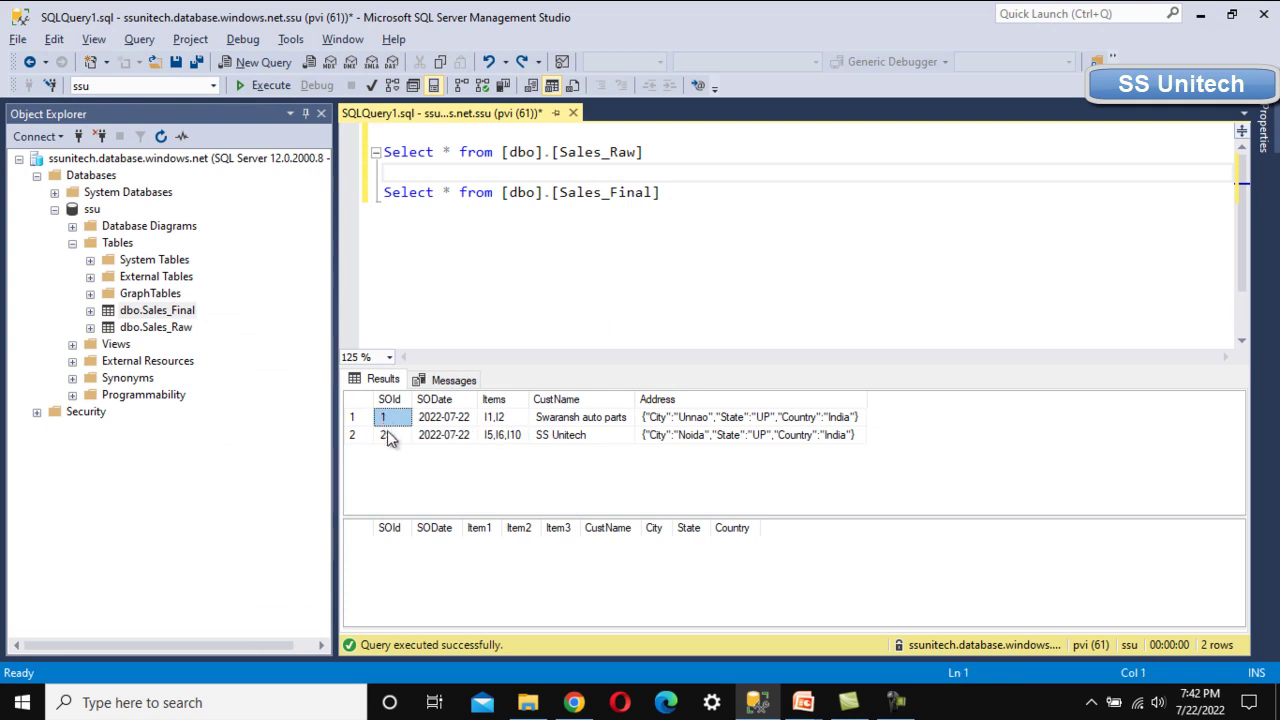
click(461, 438)
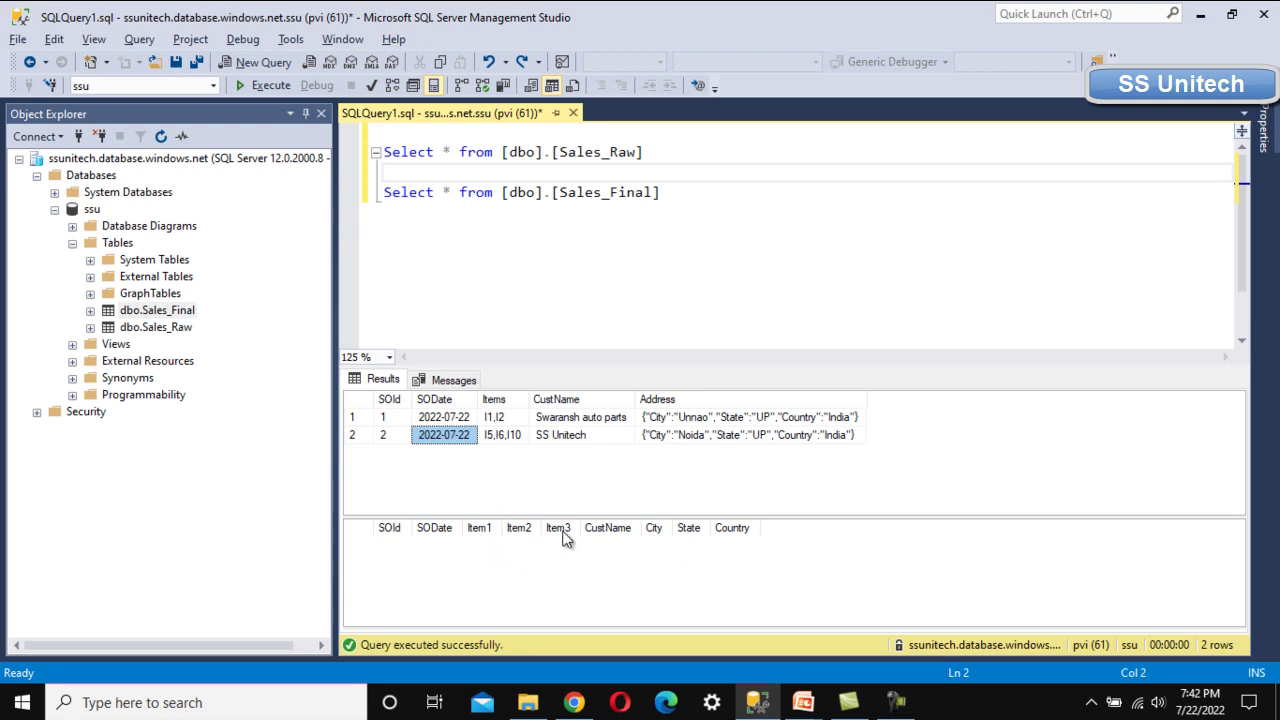
click(495, 417)
click(504, 438)
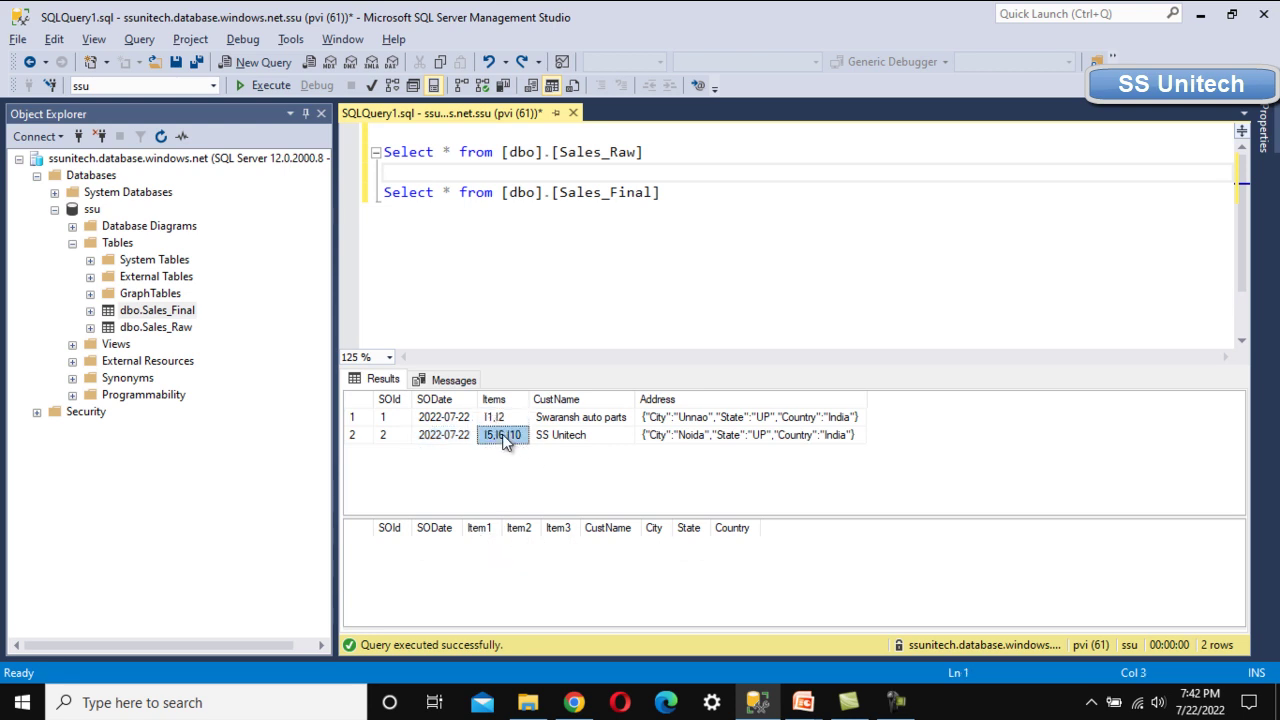
drag(507, 440, 498, 420)
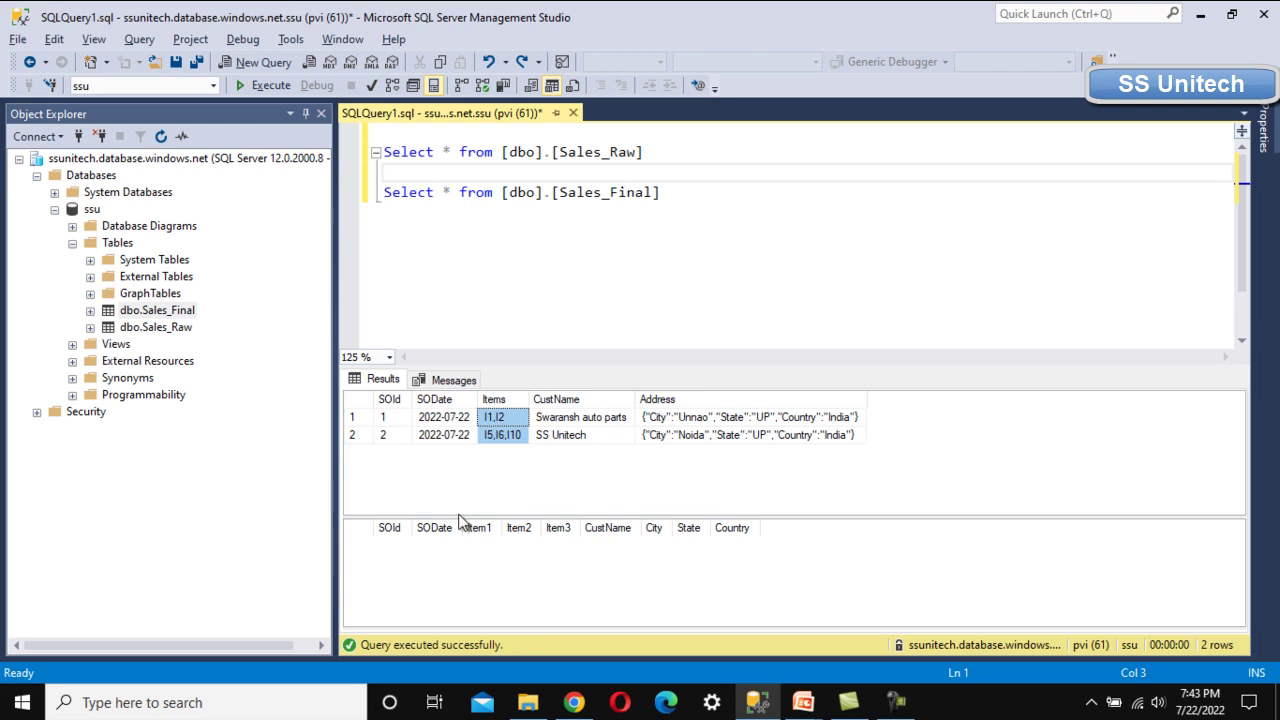
click(493, 418)
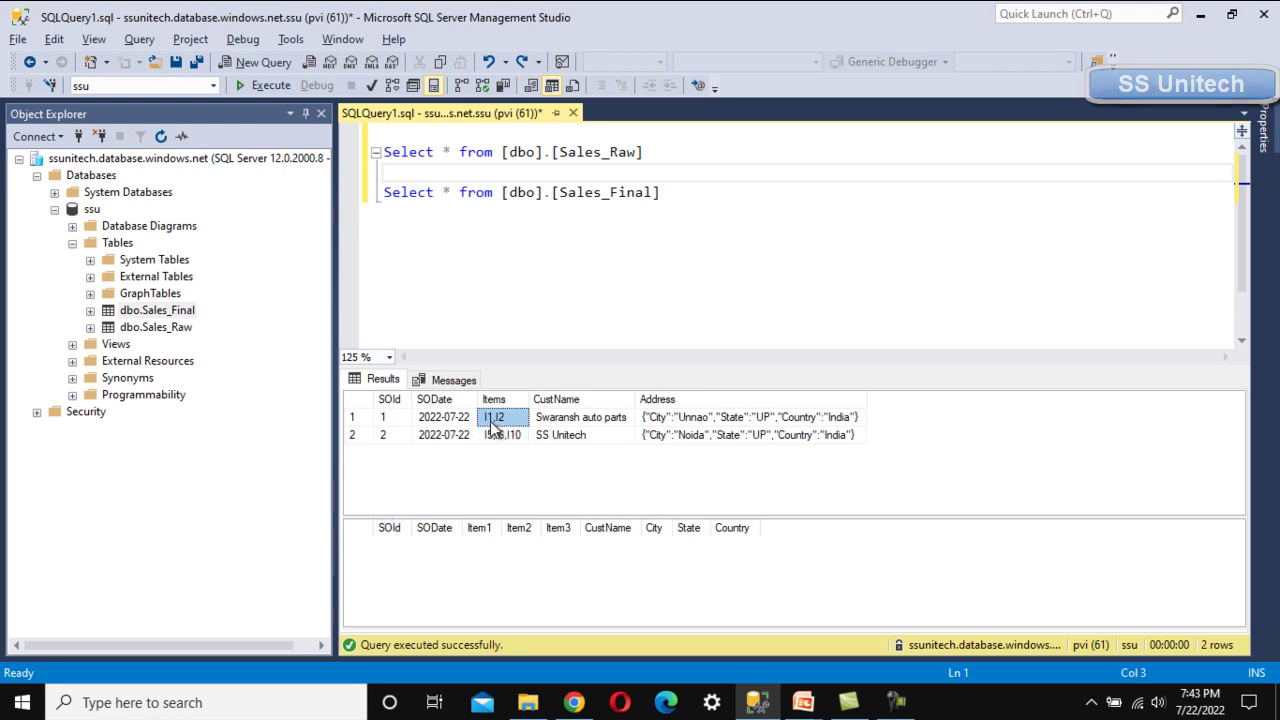